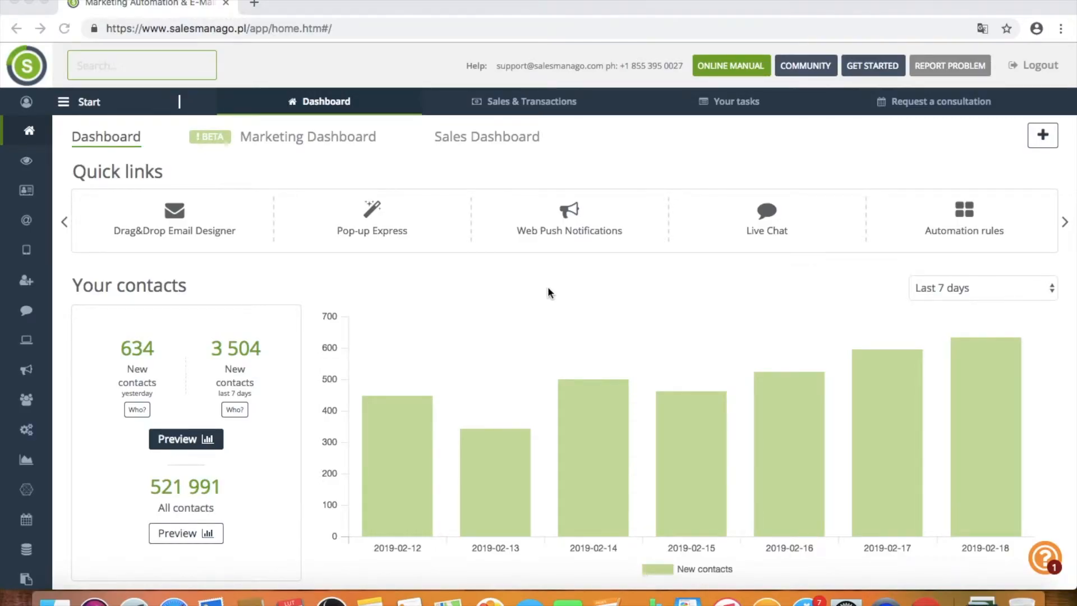
Step: Create a new workflow and confirm its settings with the grid shown, leaving the workflow inactive
left_click(1066, 225)
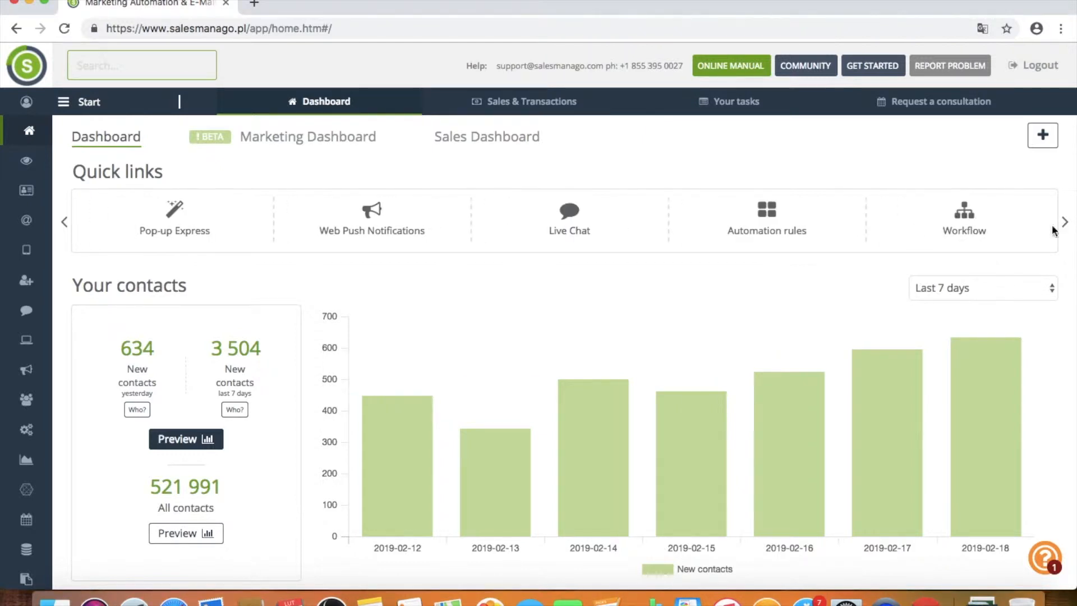
left_click(966, 227)
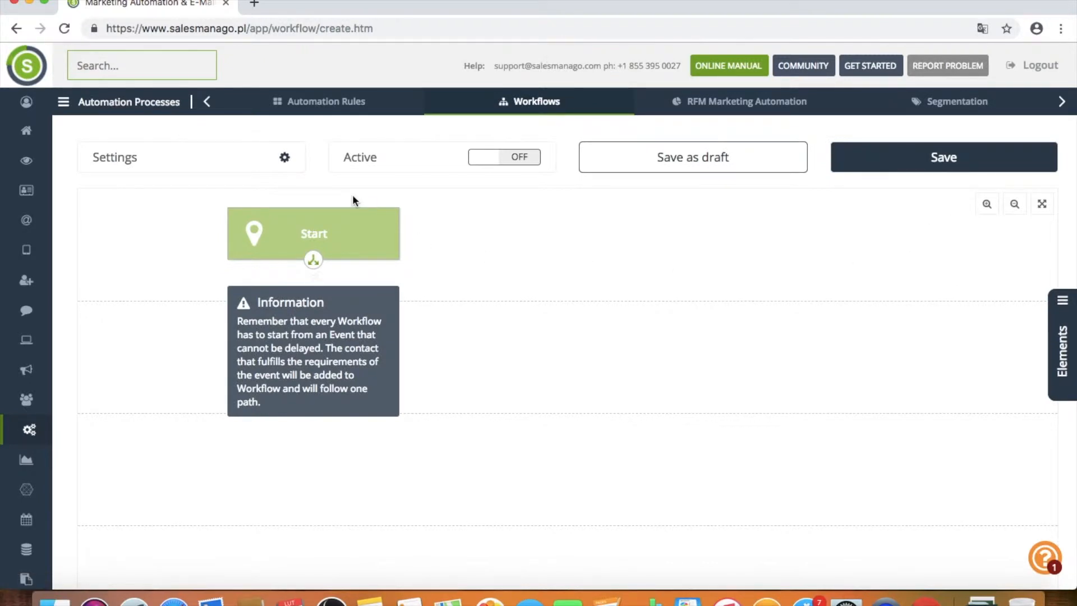
left_click(284, 157)
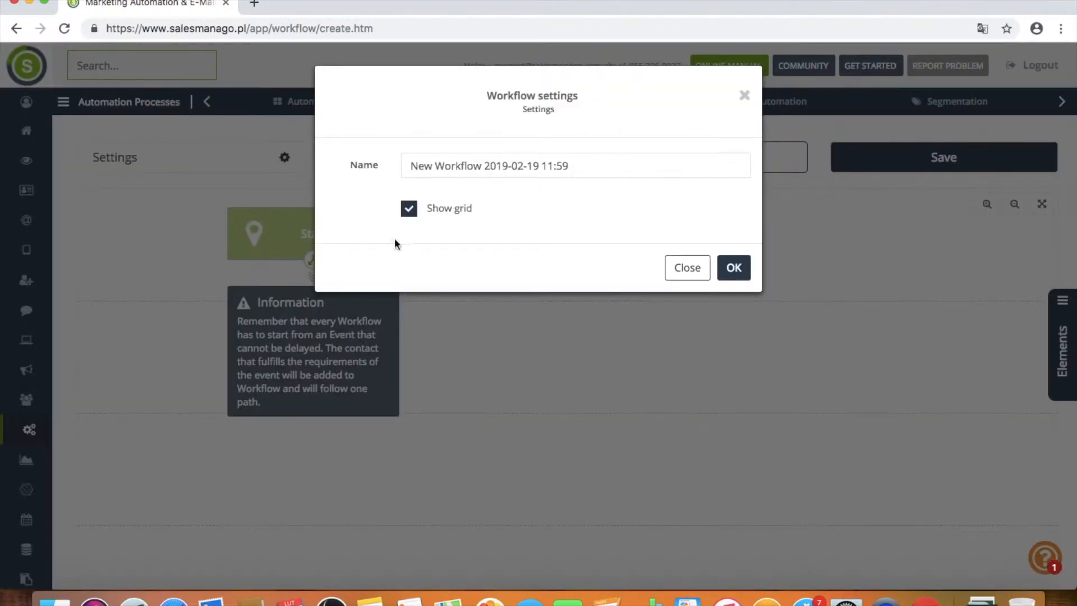
left_click(410, 209)
left_click(410, 209)
left_click(731, 267)
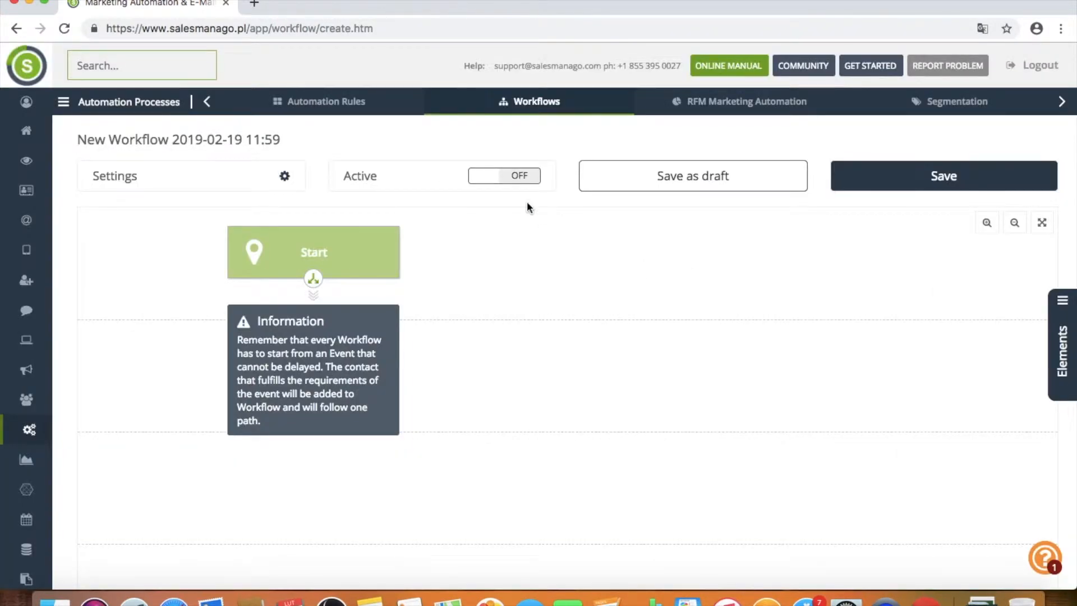
left_click(484, 179)
left_click(530, 179)
Step: Find the "Contact was tagged with" event by searching for "contact was" and place two of them side by side below Start
left_click(1061, 331)
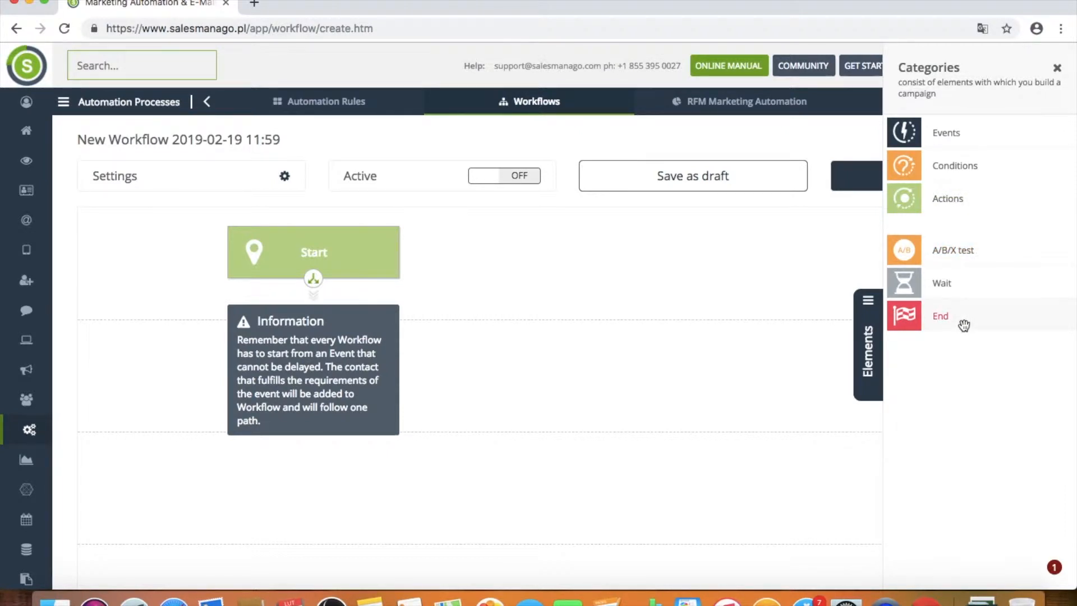
left_click(980, 140)
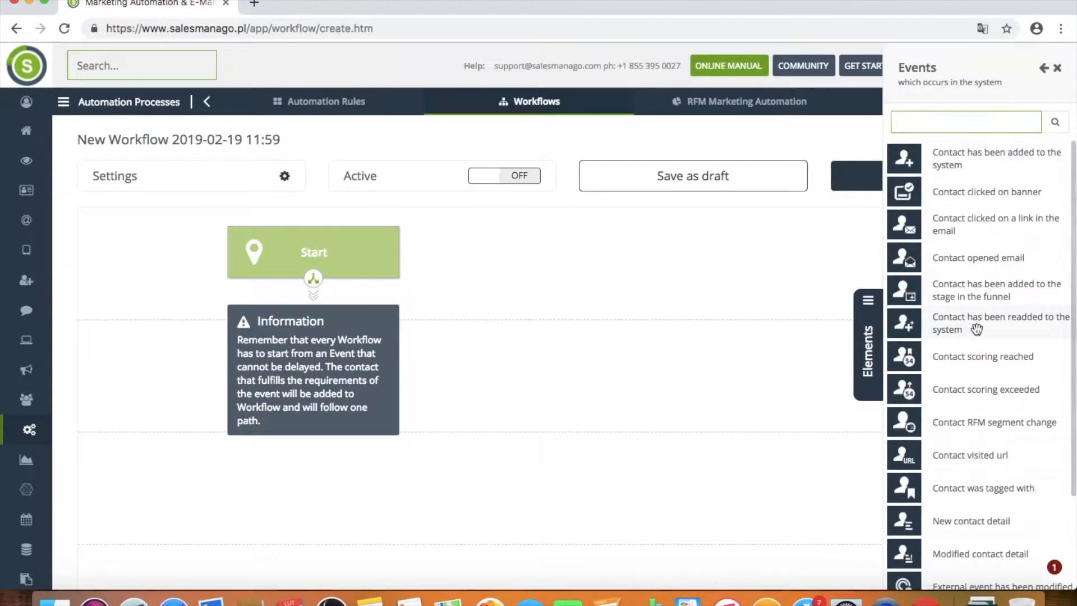
scroll(977, 330, "down", 8)
scroll(977, 329, "up", 8)
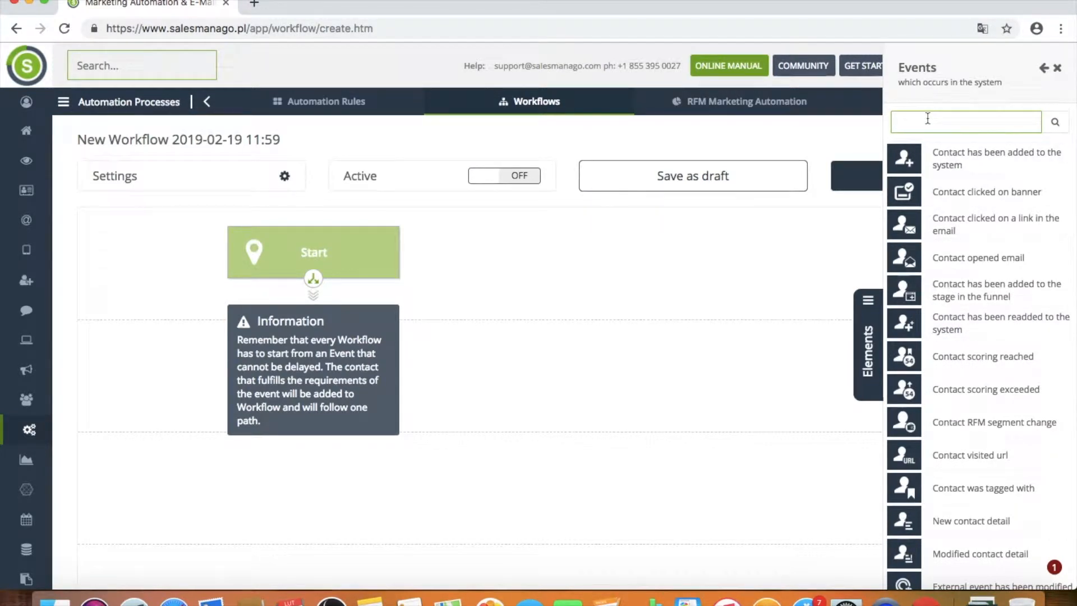
type("contac was")
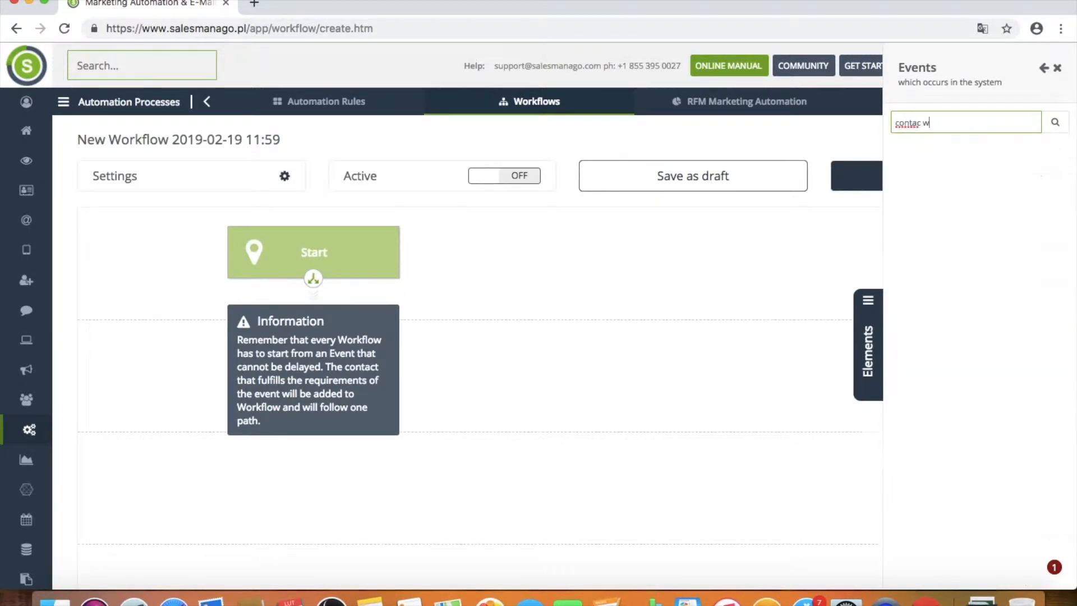
key("BackSpace")
key("BackSpace")
key("BackSpace")
key("BackSpace")
type("t was")
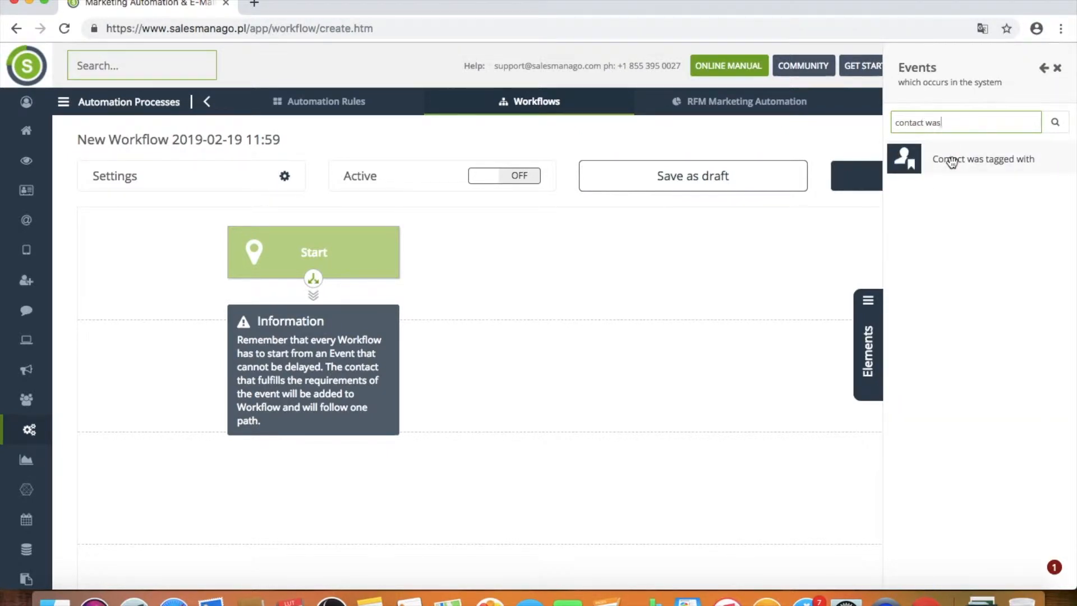
left_click_drag(952, 162, 227, 371)
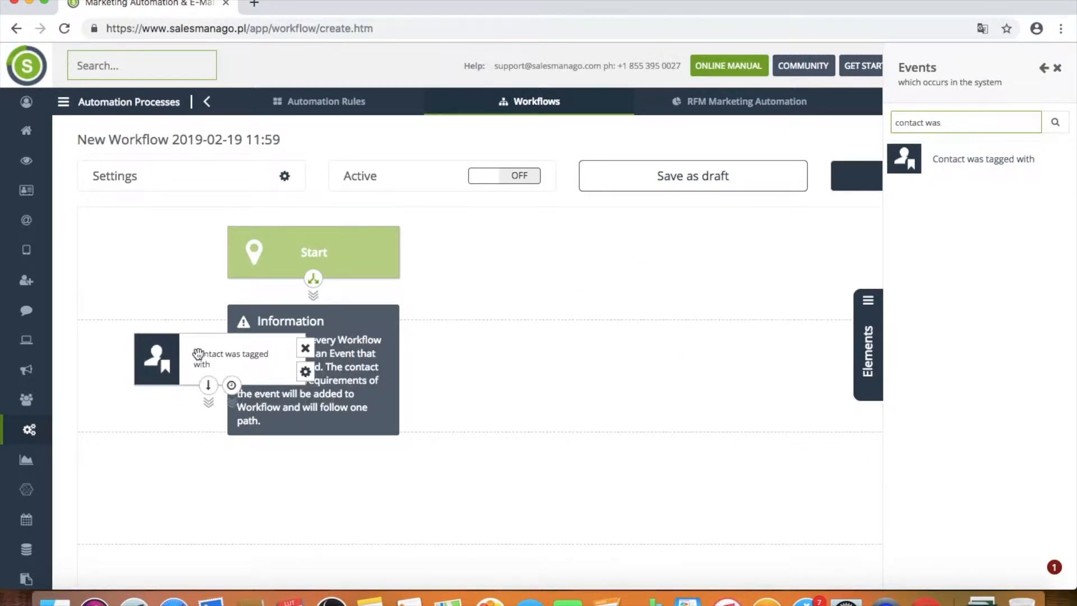
left_click_drag(941, 155, 394, 350)
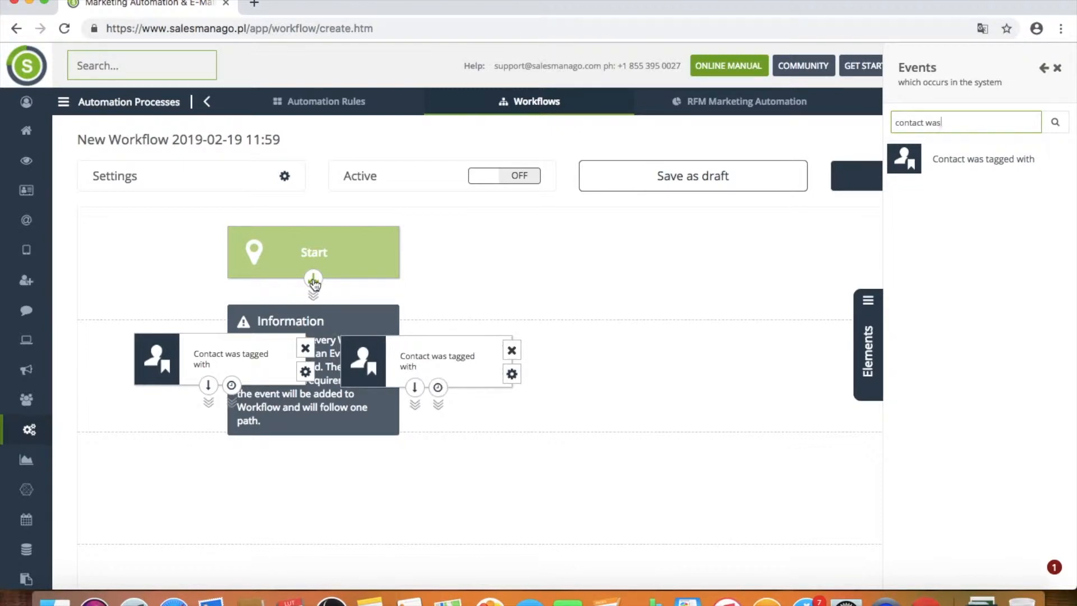
Step: Connect the Start block to both "Contact was tagged with" events
left_click_drag(313, 279, 221, 340)
left_click_drag(312, 280, 411, 338)
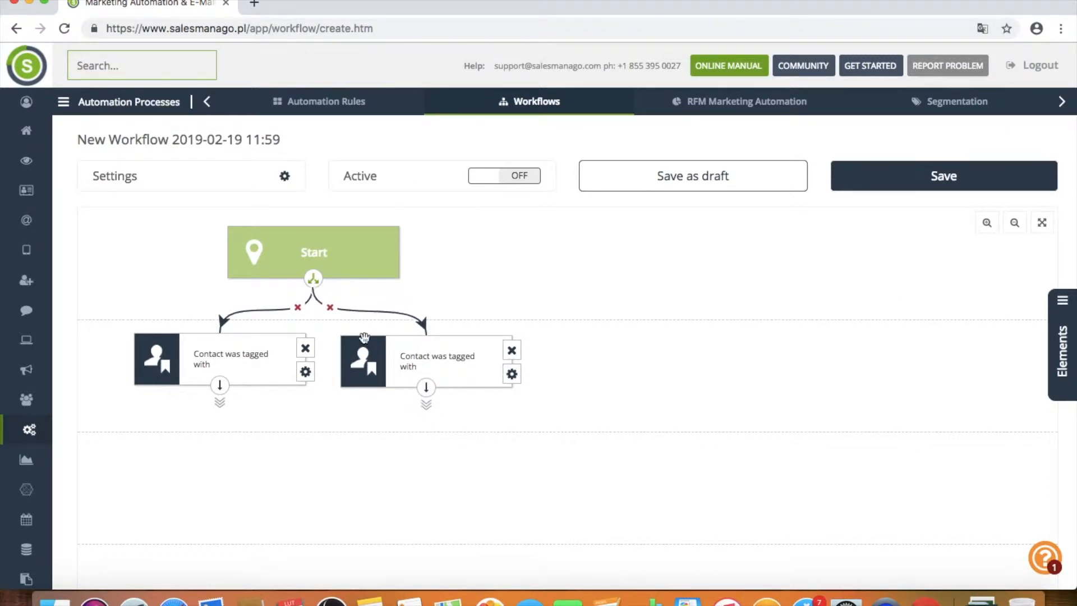
left_click(297, 307)
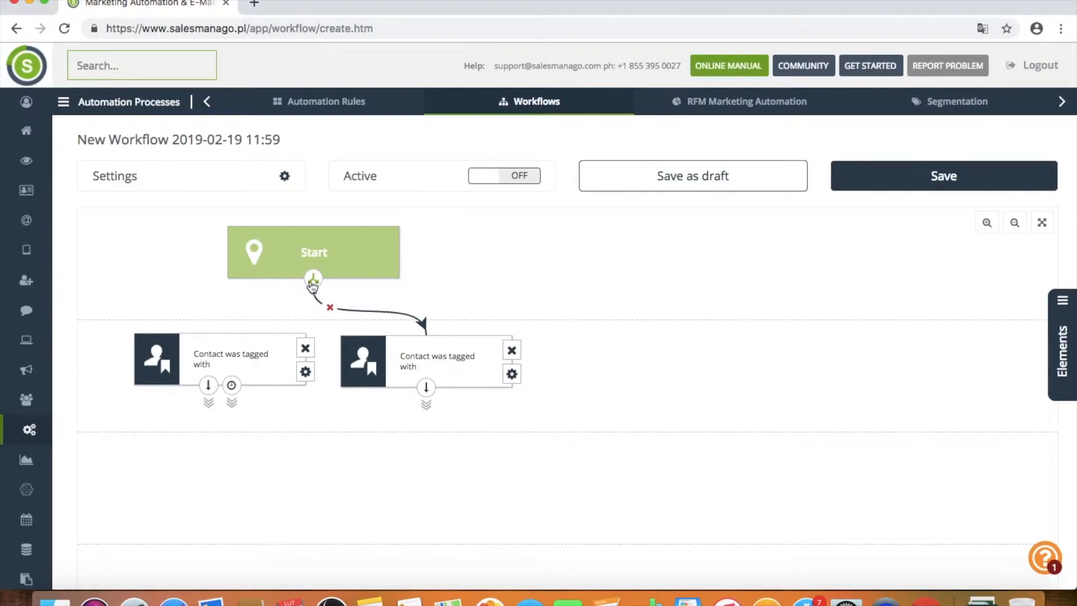
left_click_drag(313, 279, 224, 334)
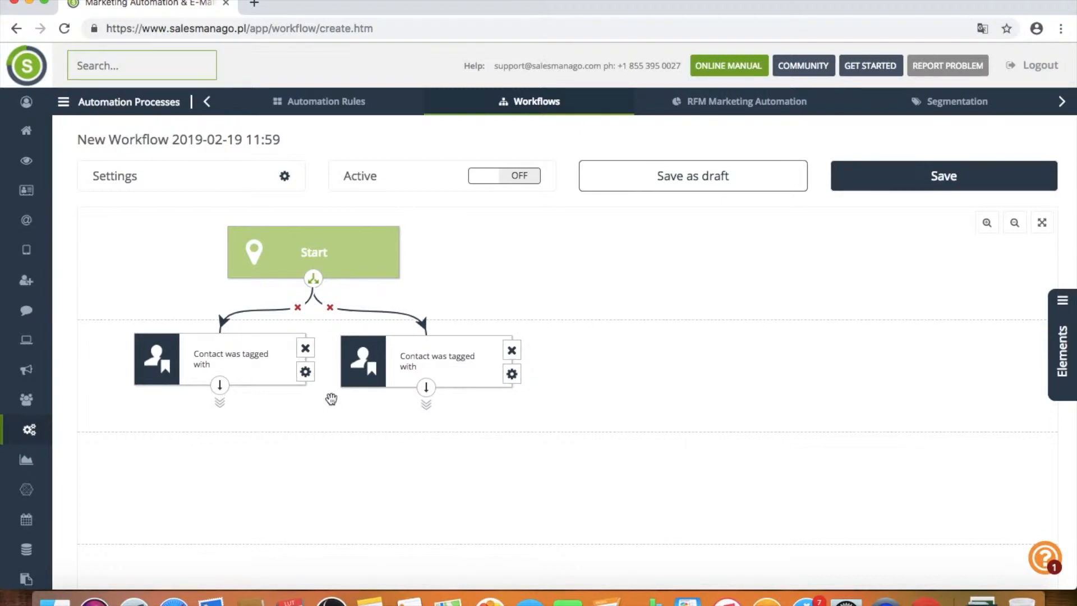
Step: Set the tag of the left "Contact was tagged with" event to "new client" and save it
left_click_drag(473, 283, 591, 284)
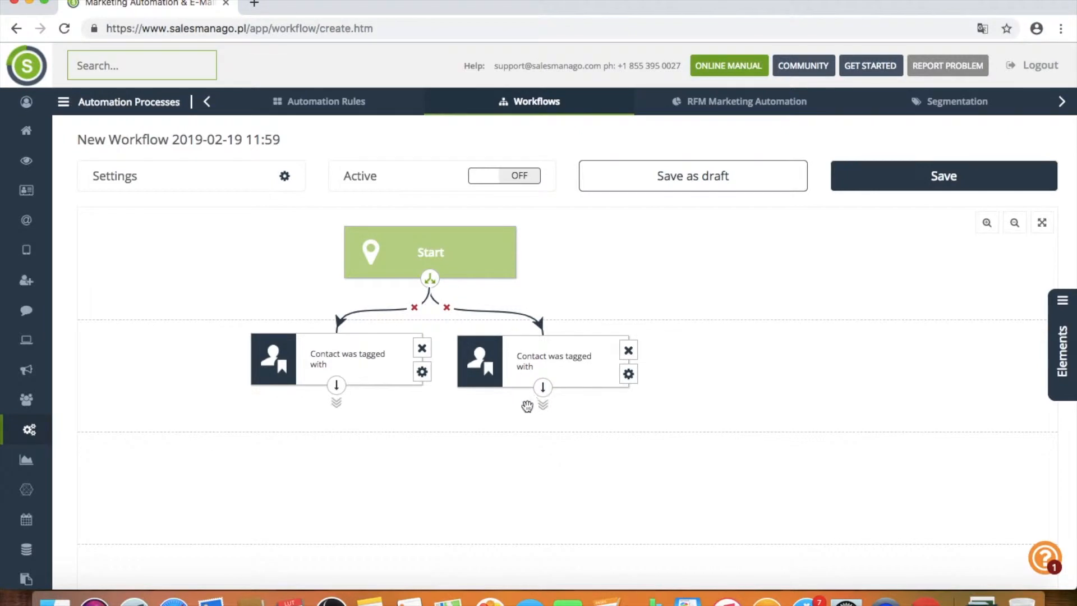
left_click(421, 372)
left_click(263, 420)
type("new client")
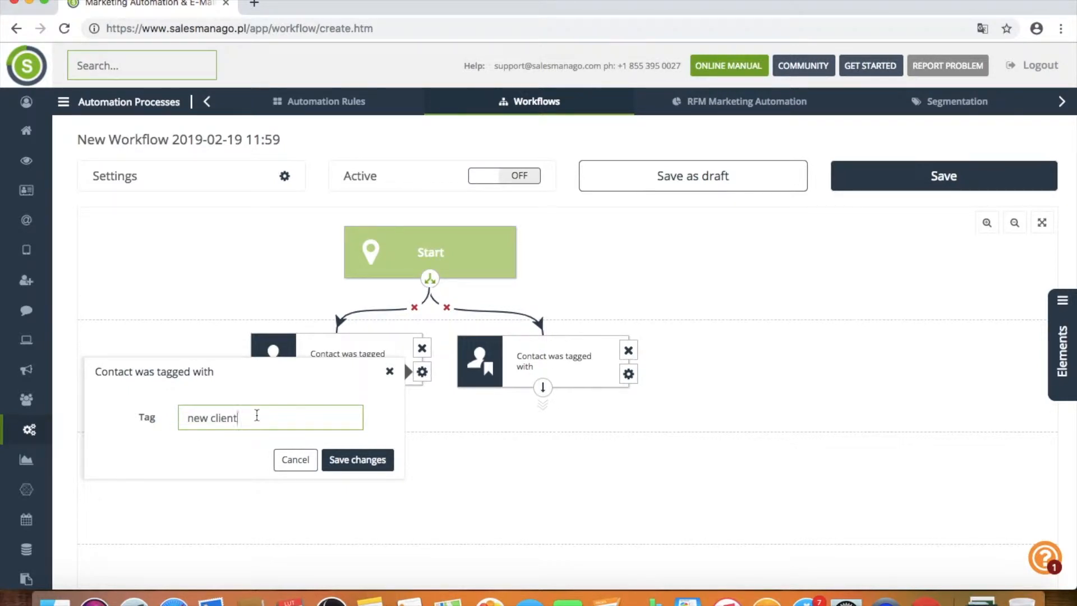
left_click(351, 461)
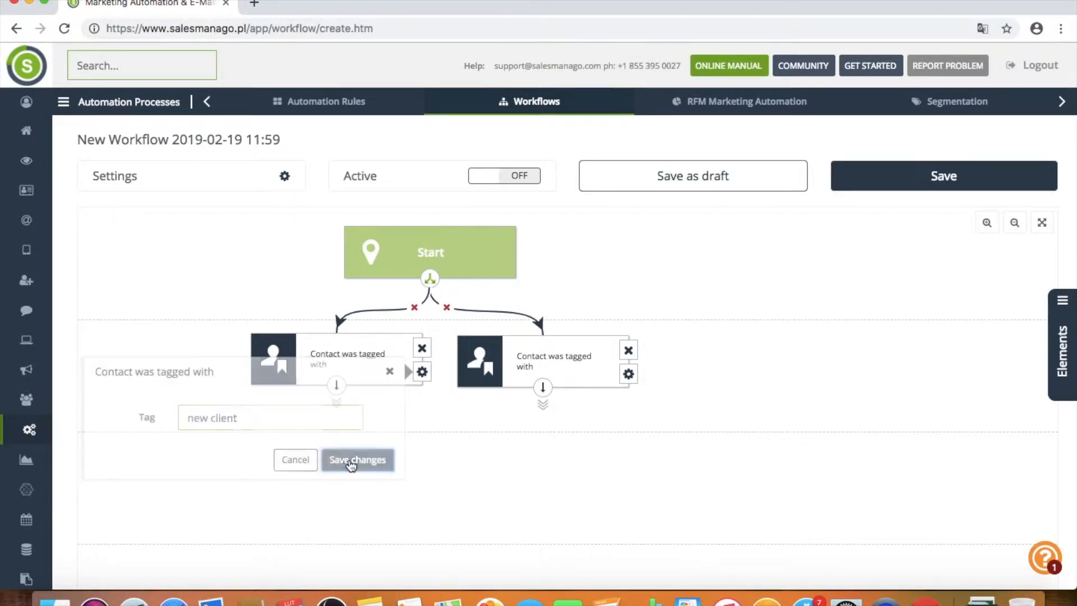
Step: Set the tag of the right "Contact was tagged with" event to "potential client" and recheck the left event's tag
left_click(630, 377)
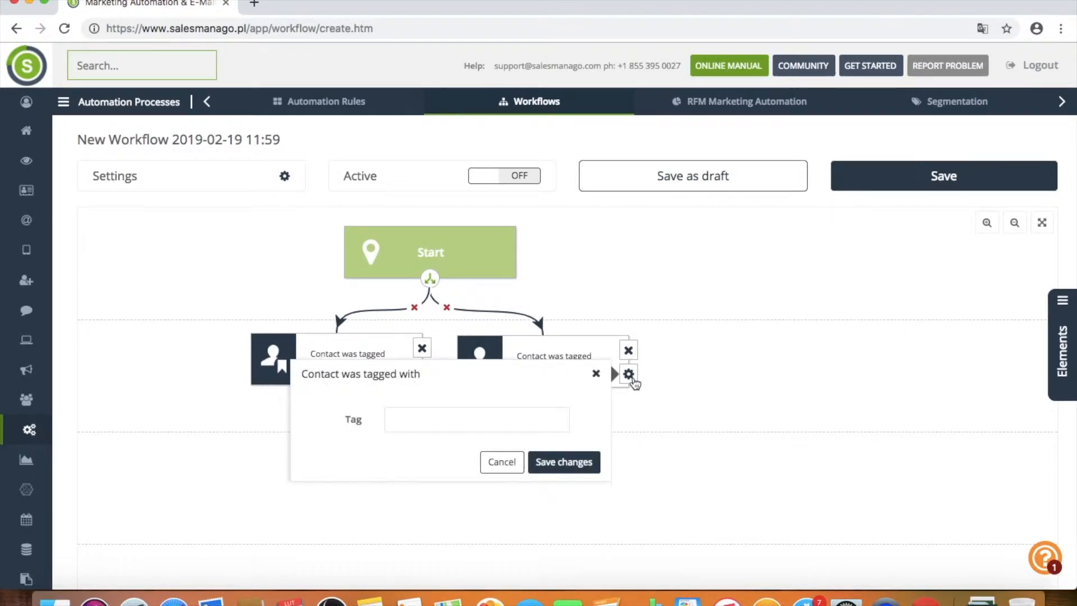
left_click(437, 416)
type("po")
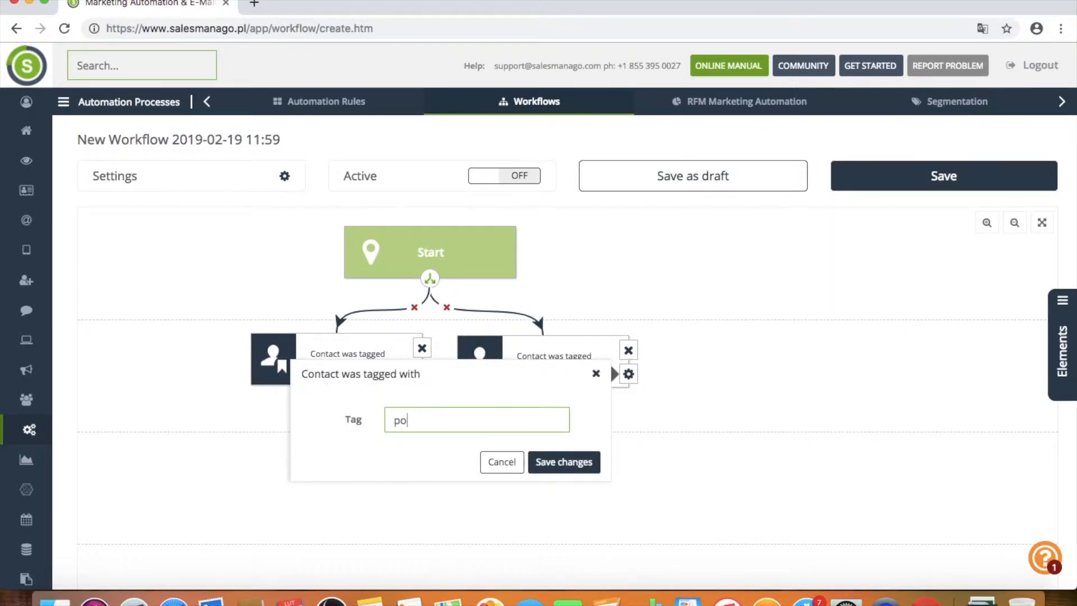
type("tential client")
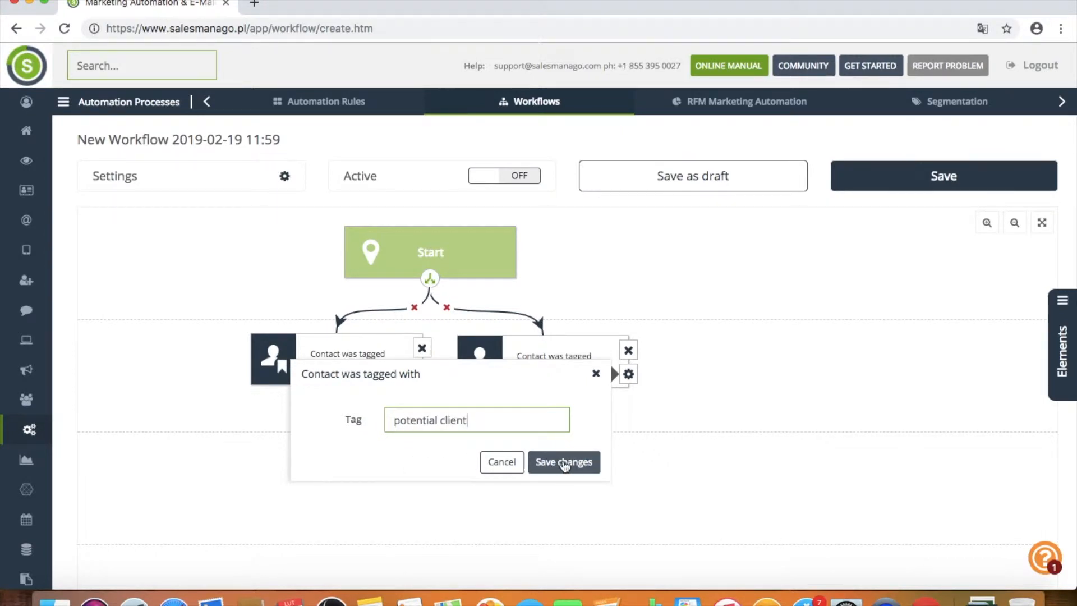
left_click(564, 464)
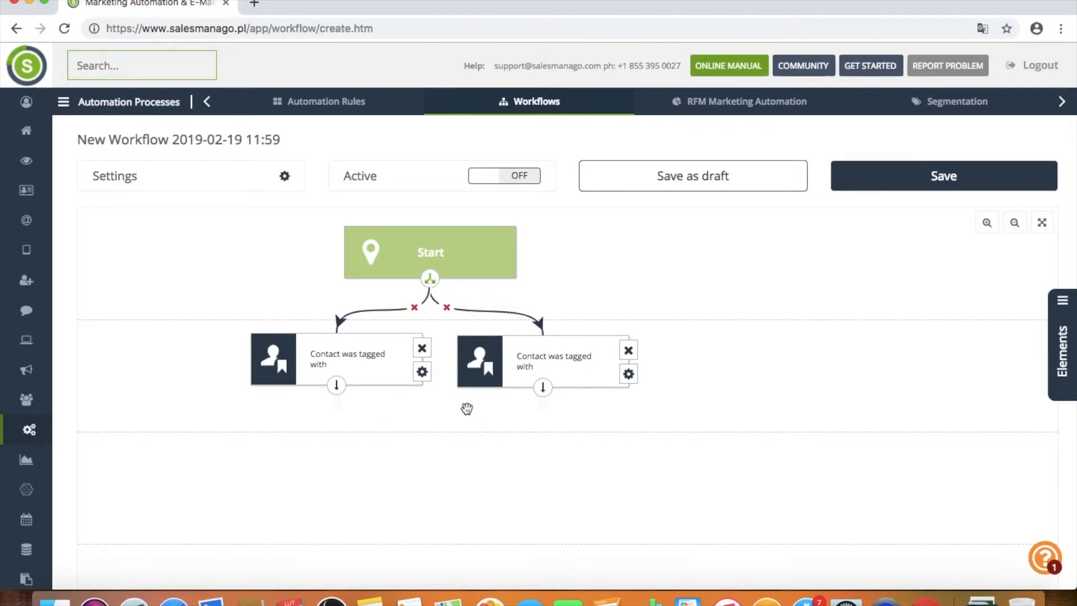
left_click(423, 372)
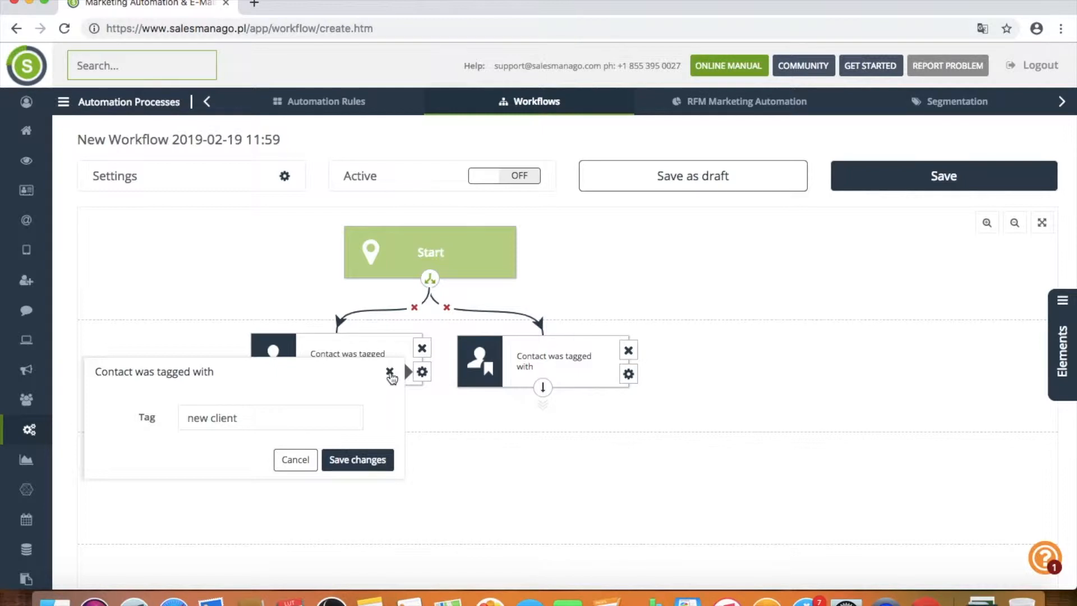
left_click(389, 371)
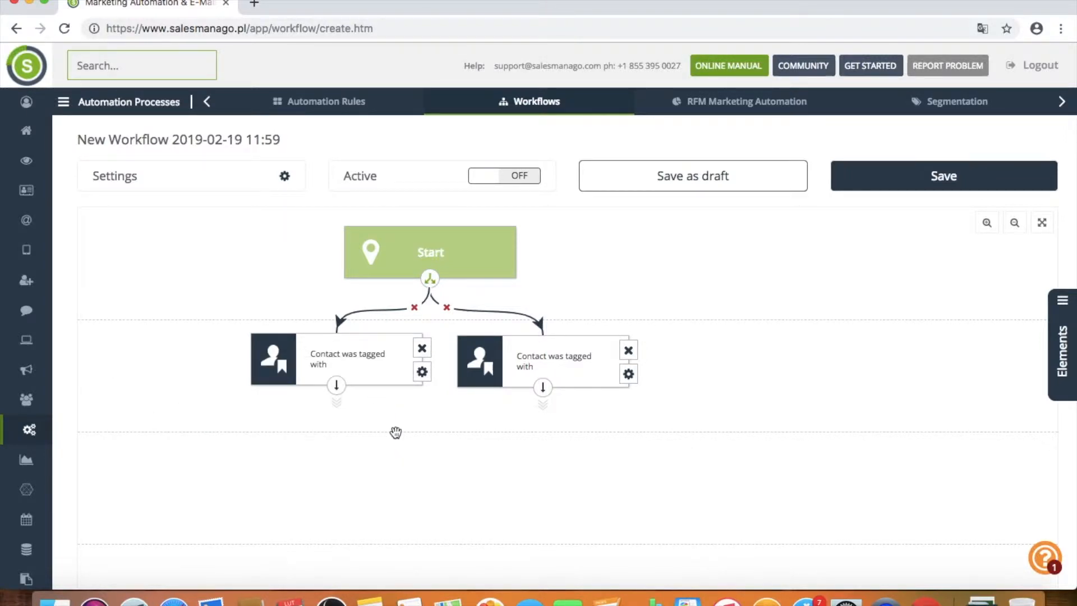
Step: Add an A/B/X test below the left event and two "Send email to a contact" actions side by side beneath the test
left_click(1062, 368)
left_click_drag(969, 254, 327, 453)
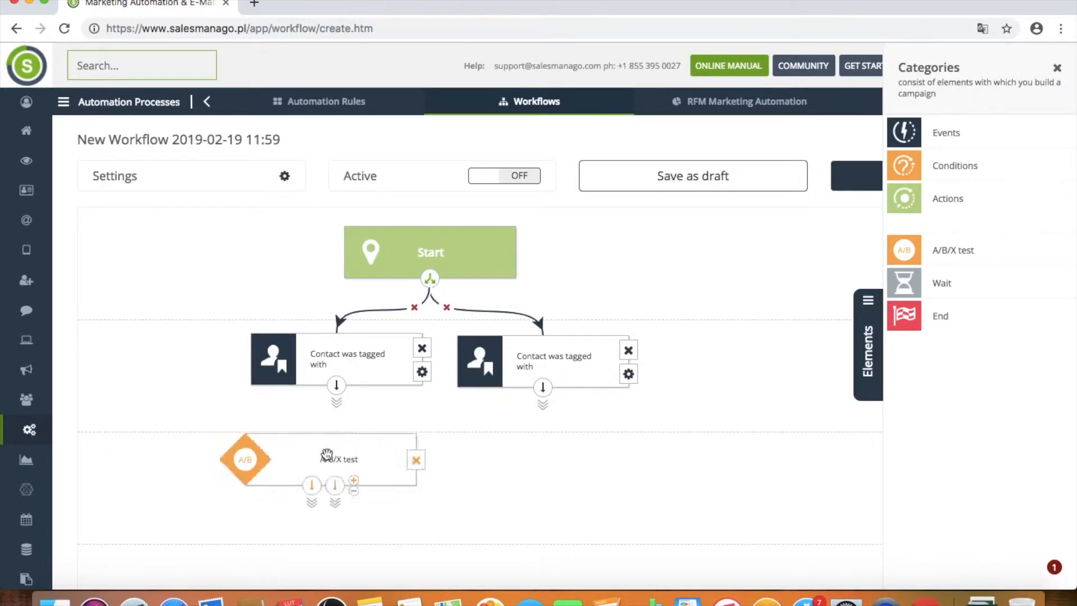
left_click(953, 207)
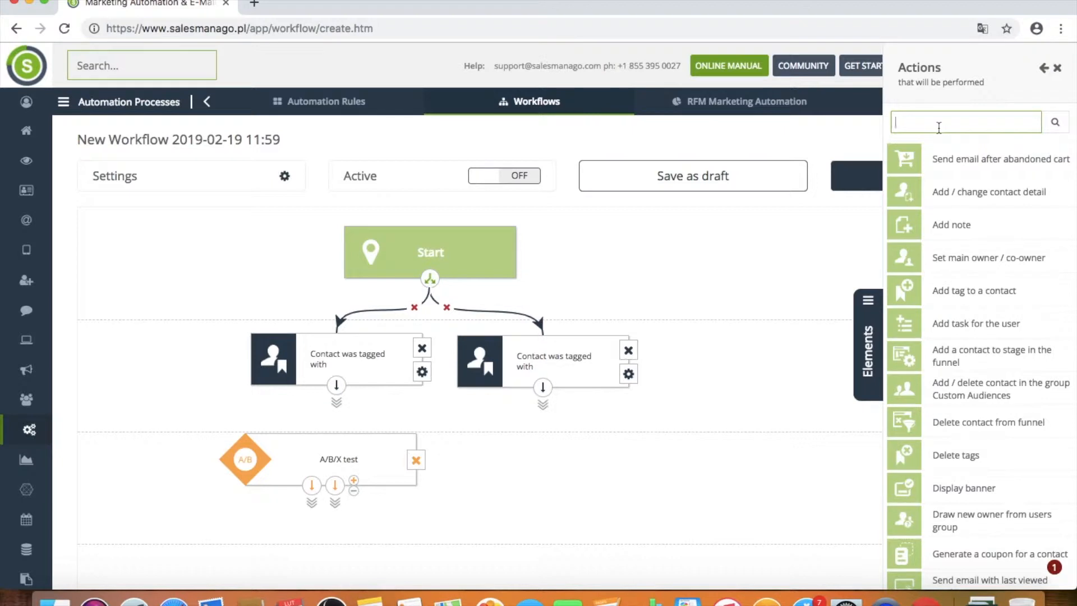
type("send")
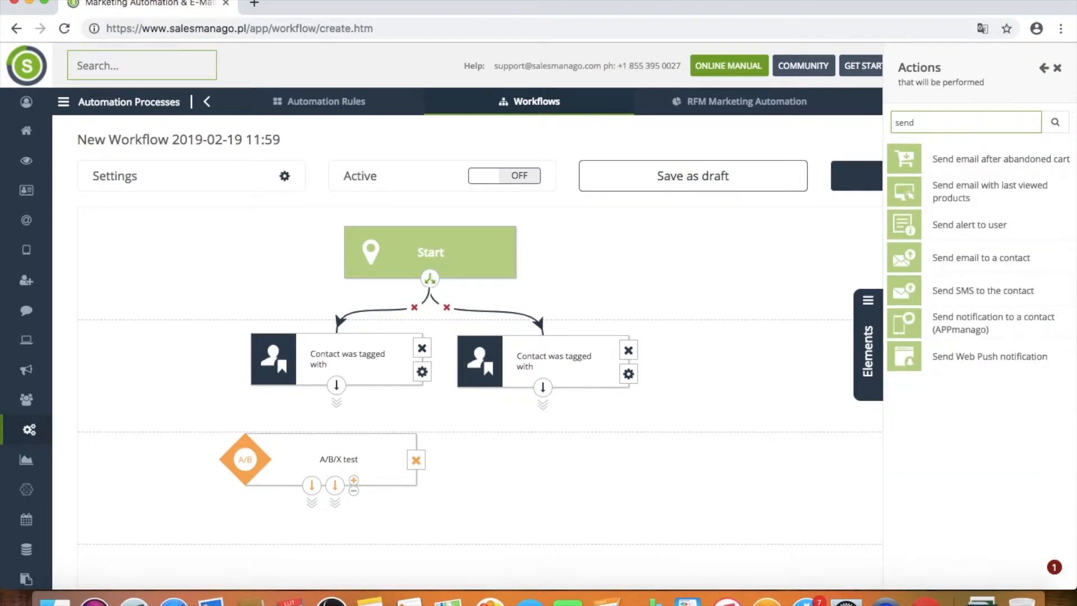
left_click_drag(964, 258, 214, 563)
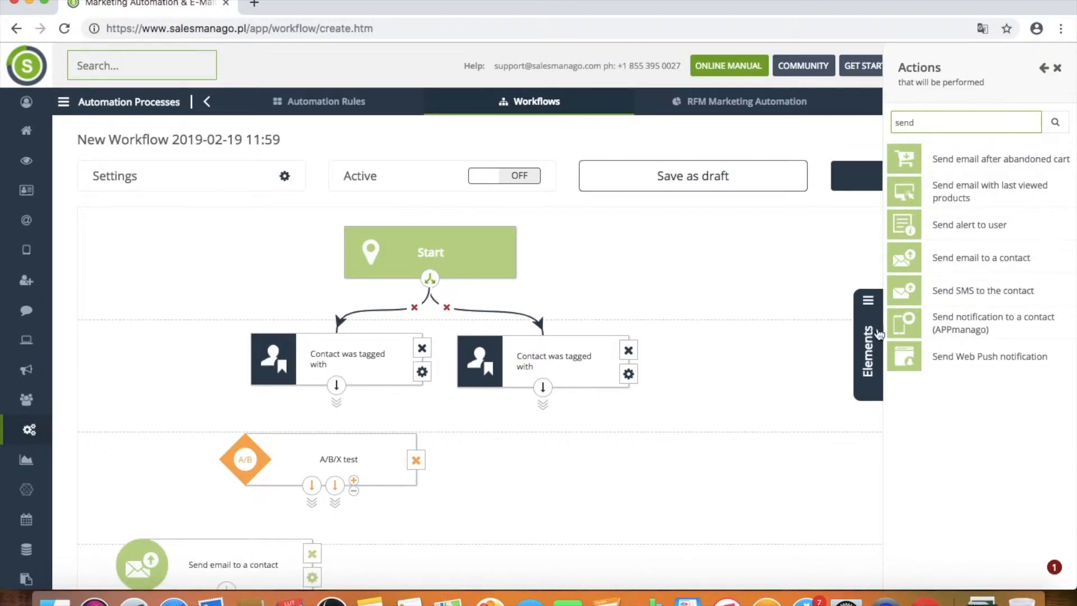
left_click_drag(980, 260, 439, 564)
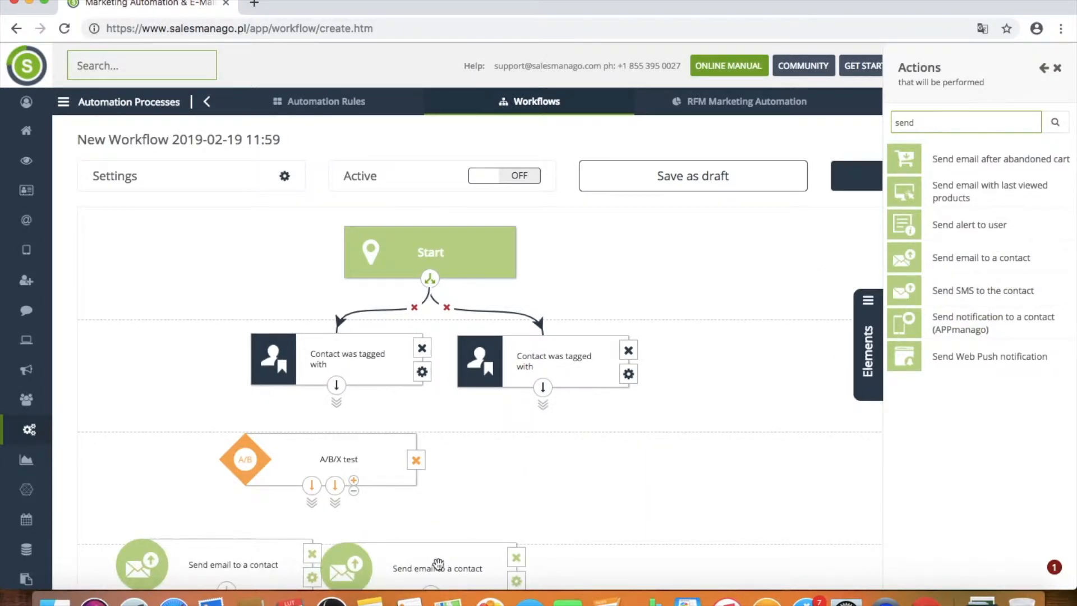
Step: Connect the left event to the A/B/X test and its two outputs to the two email actions, keeping two test variants
left_click_drag(580, 507, 639, 413)
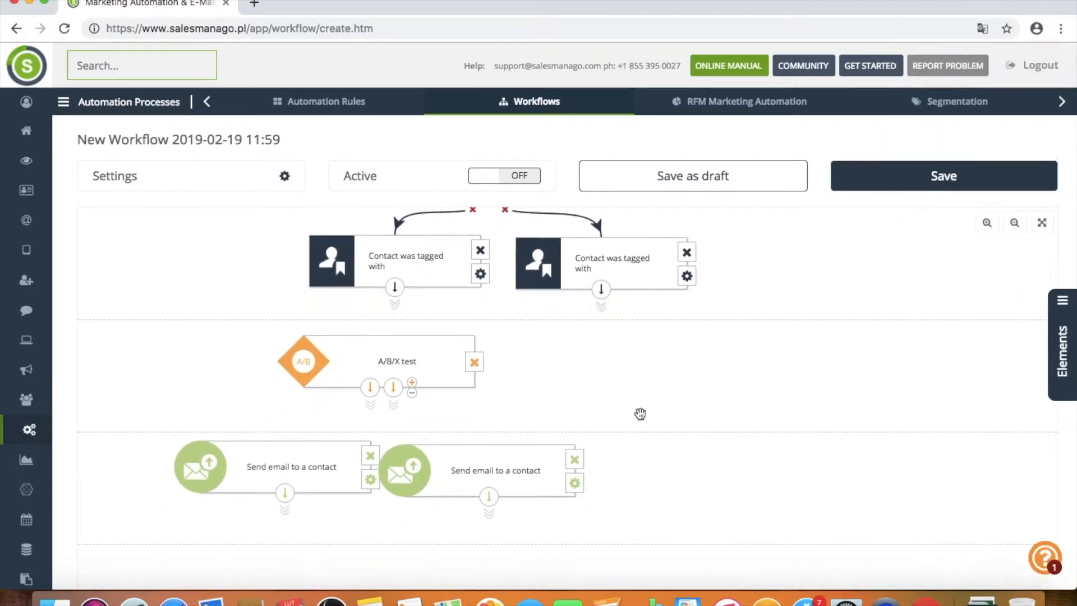
left_click_drag(395, 287, 390, 340)
left_click_drag(368, 388, 301, 441)
left_click_drag(393, 386, 462, 450)
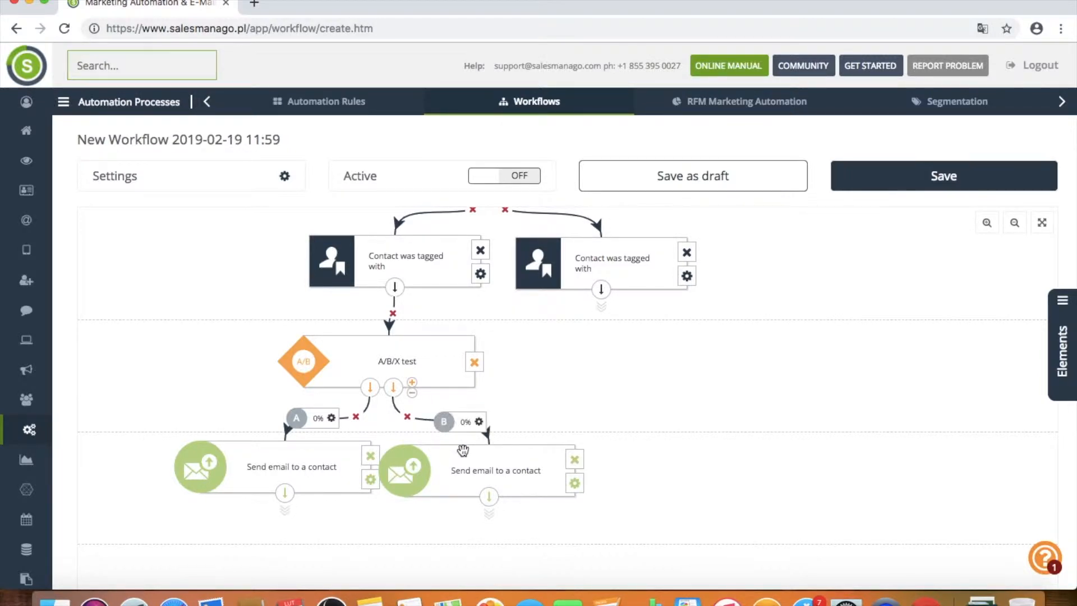
left_click(412, 382)
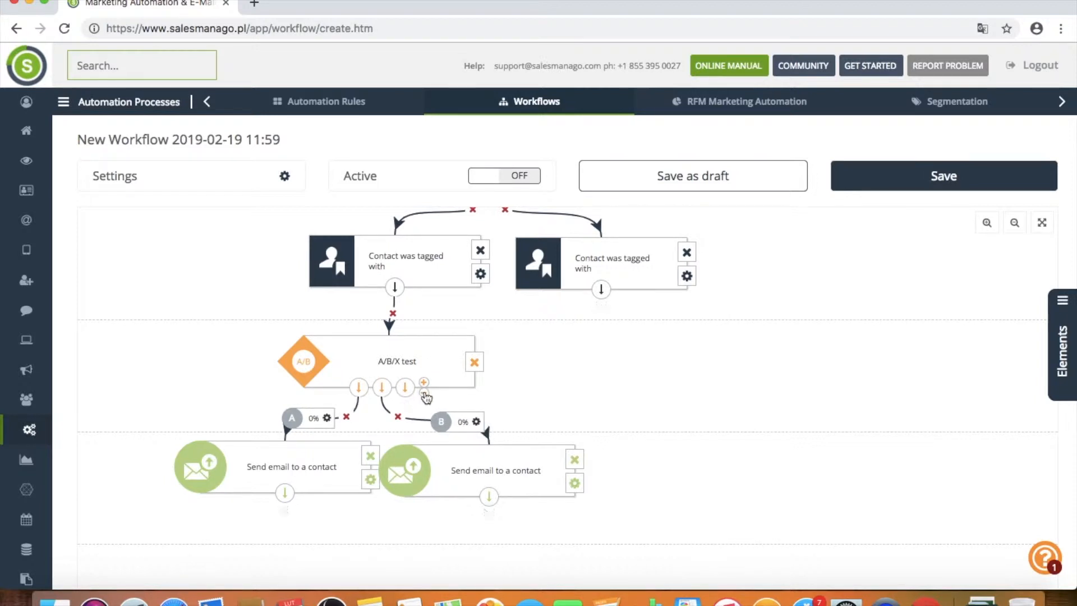
left_click(423, 392)
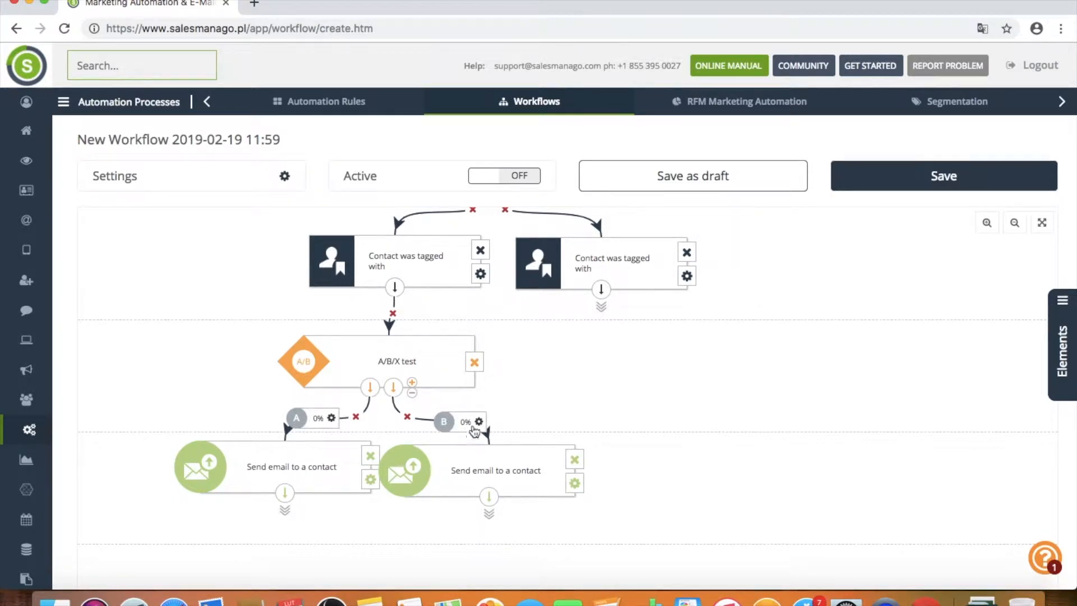
Step: Set the result share of variant A in the A/B/X test to 50%
left_click(318, 420)
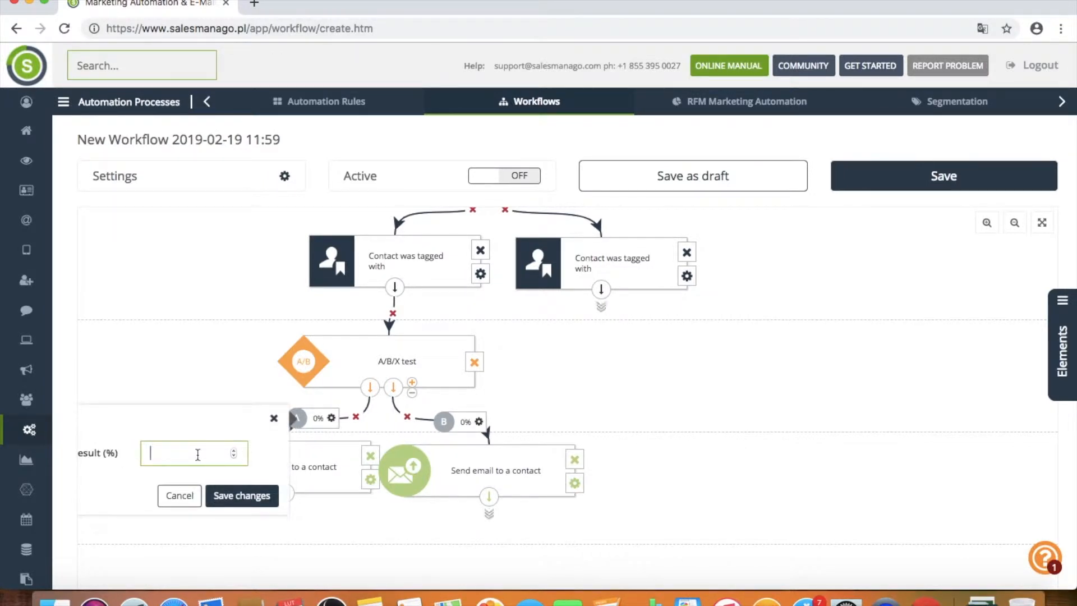
type("50")
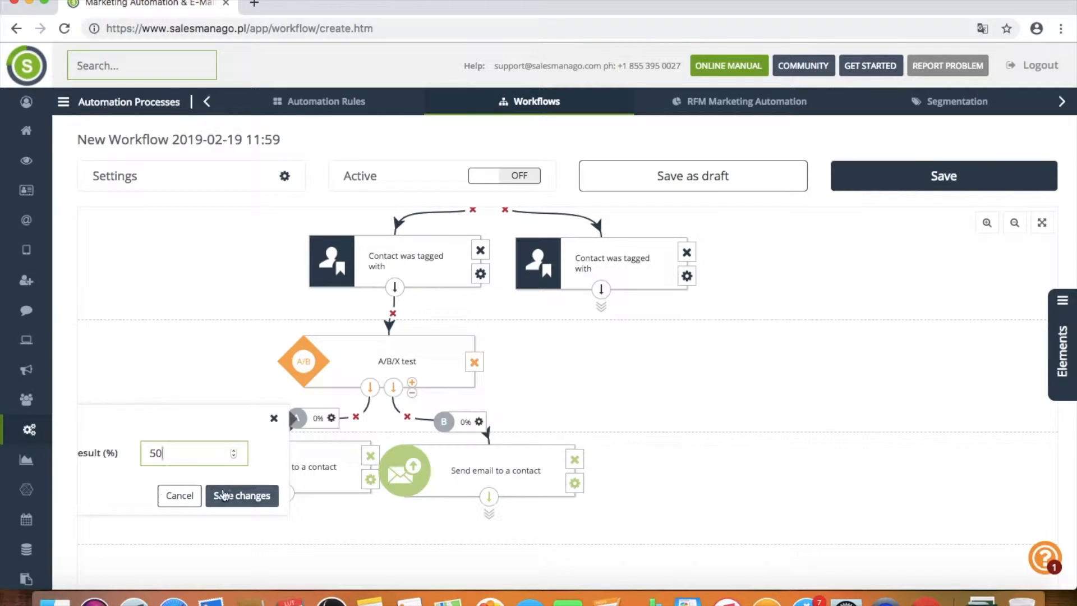
left_click(240, 495)
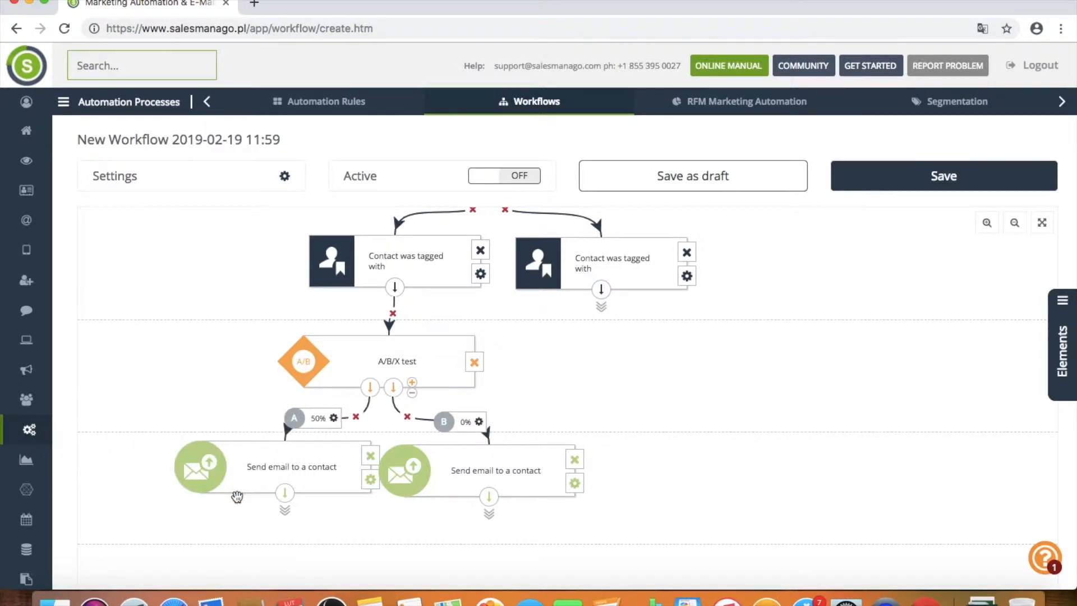
Step: Set the result share of variant B in the A/B/X test to 50%
left_click(467, 422)
type("50")
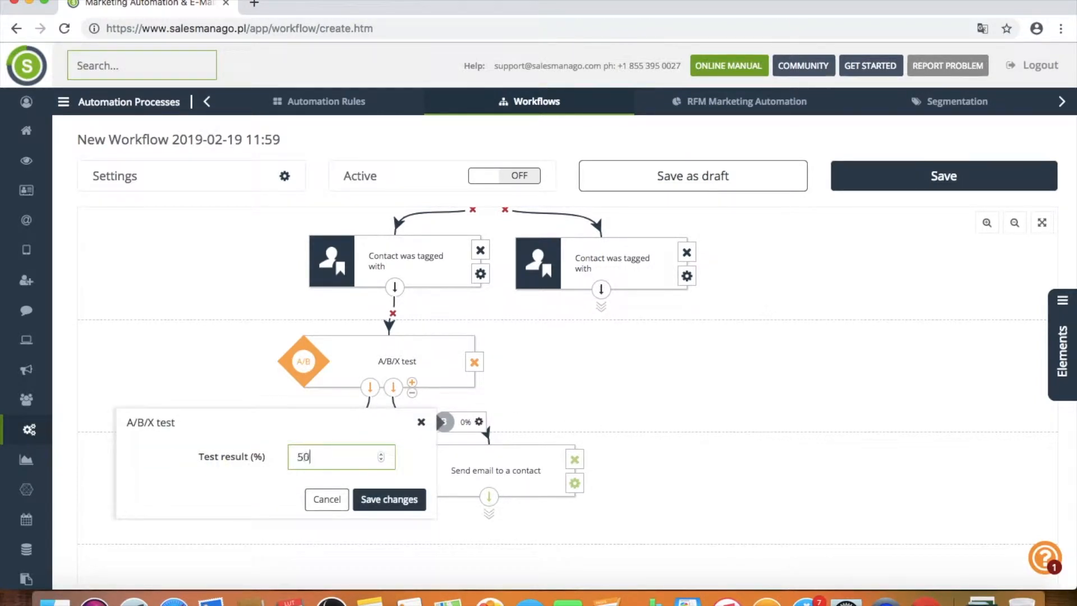
left_click(388, 499)
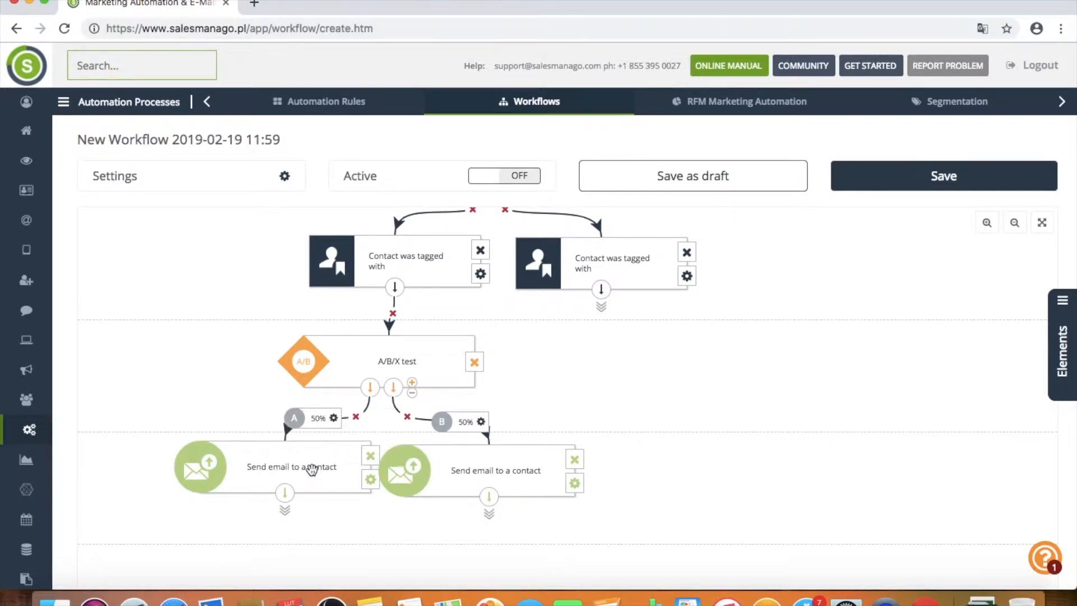
Step: Reposition the two email actions lower and further apart beneath the A/B/X test
left_click_drag(312, 471, 290, 505)
left_click_drag(446, 469, 458, 501)
left_click_drag(699, 462, 705, 368)
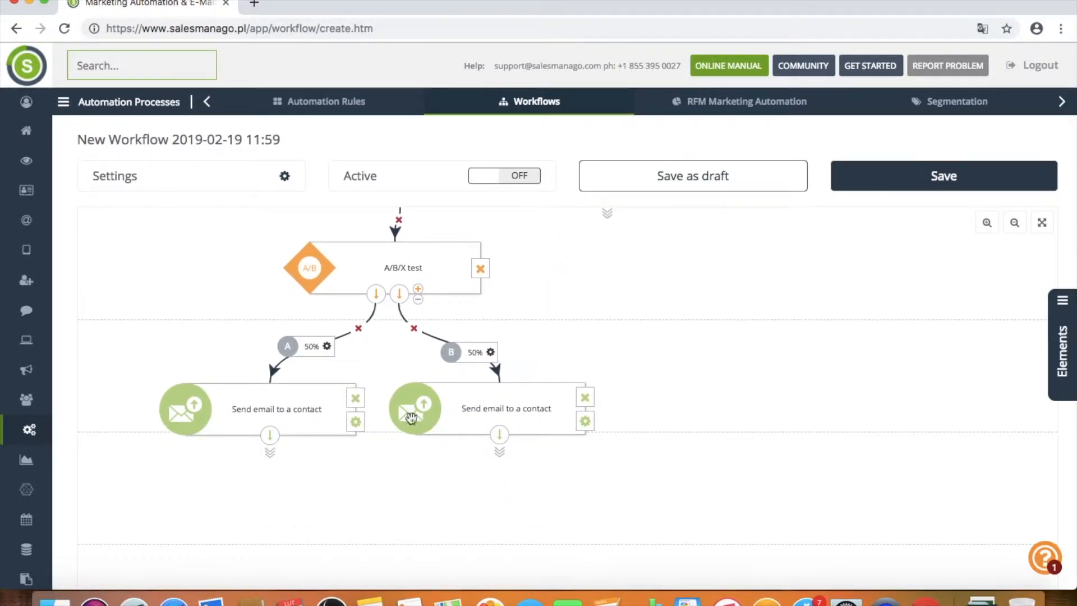
Step: Select the email "12" as the message for variant A's "Send email to a contact" action
left_click_drag(569, 336, 579, 267)
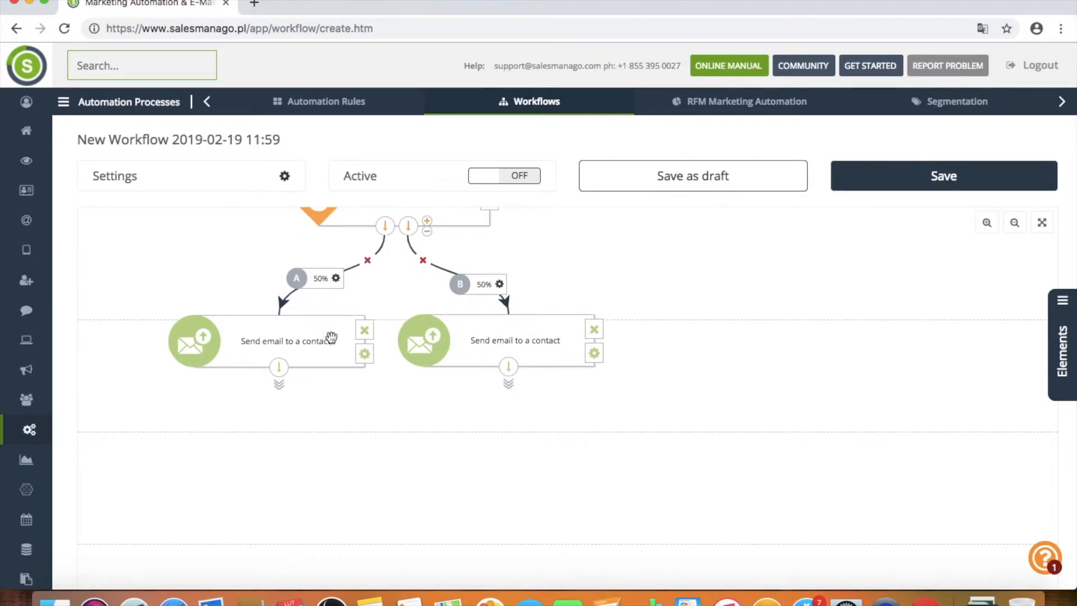
left_click(365, 354)
left_click_drag(382, 428, 494, 375)
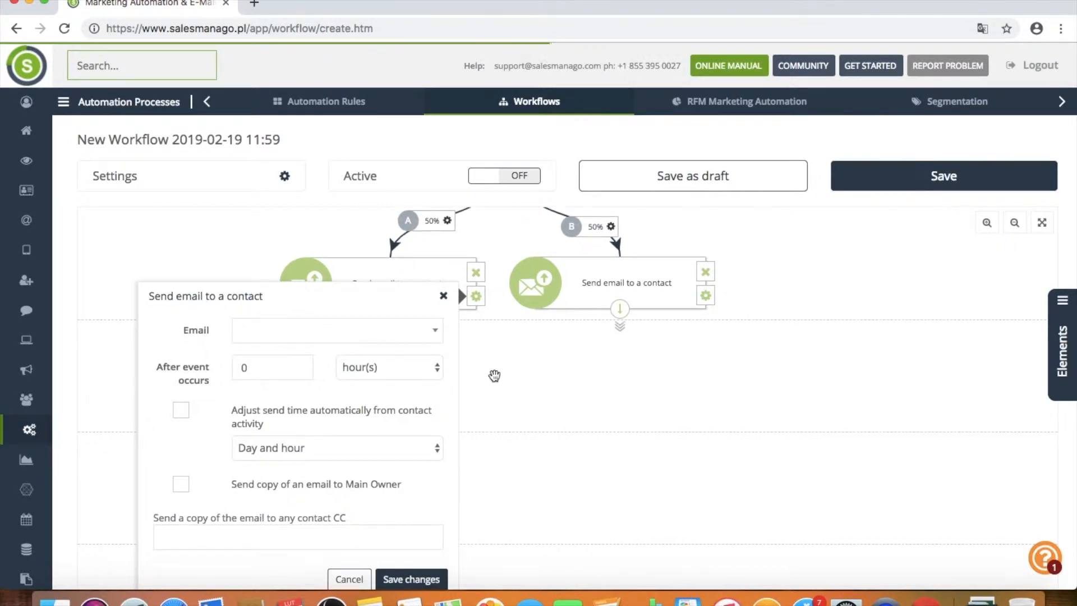
left_click(303, 336)
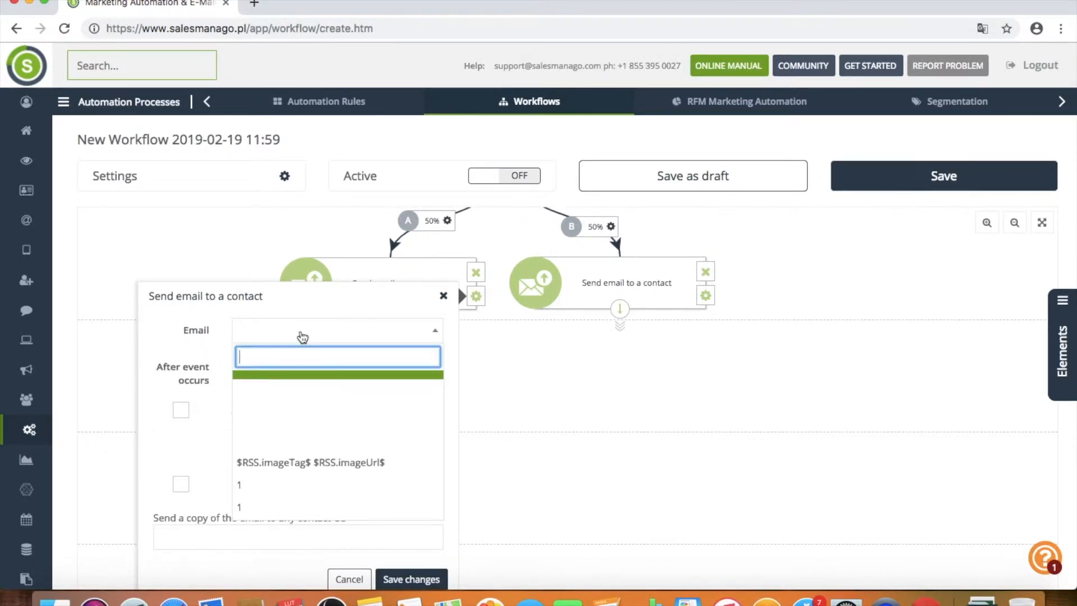
type("12")
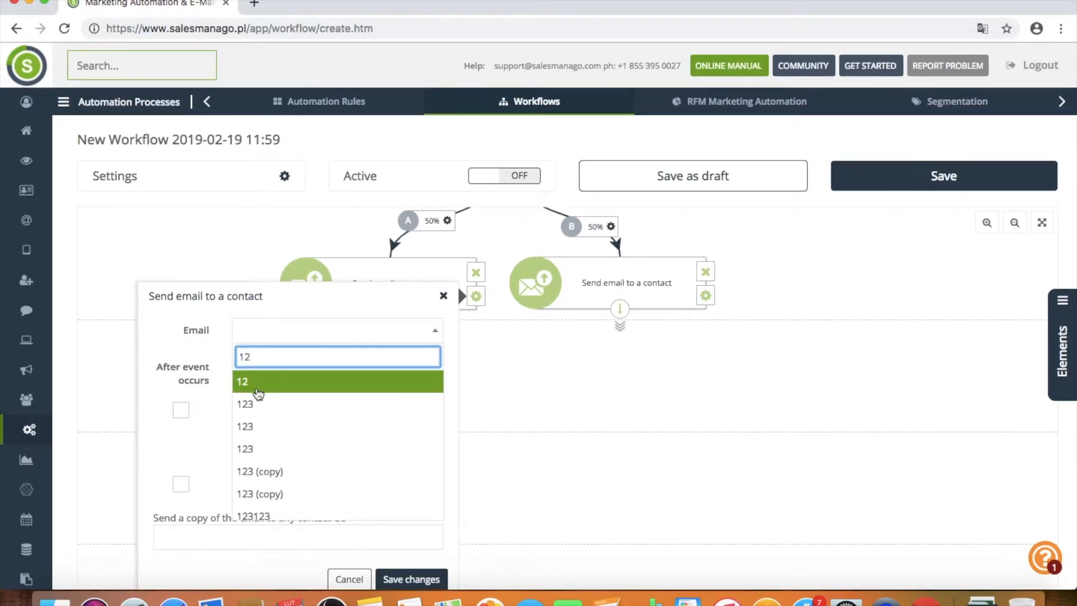
left_click(255, 383)
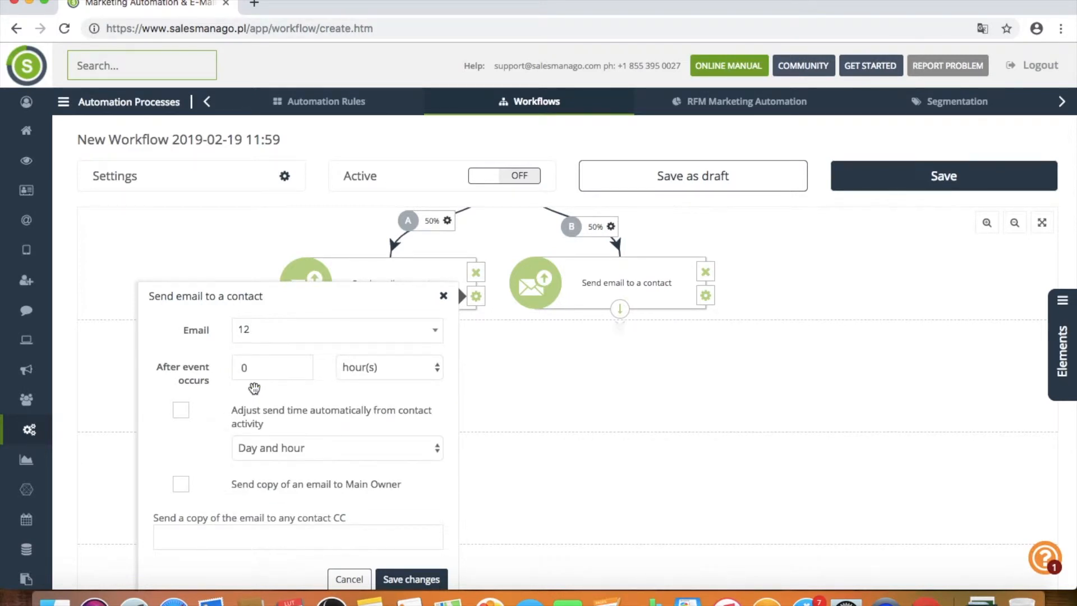
Step: Set the sending delay of variant A's email to 3 days after the event occurs
left_click(300, 368)
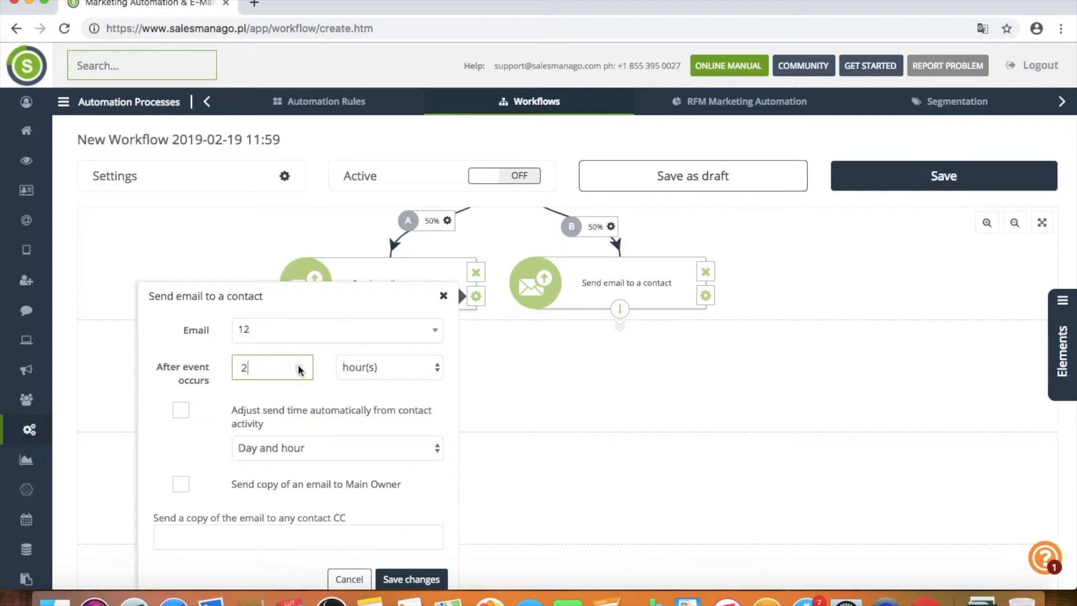
left_click(435, 367)
left_click(398, 382)
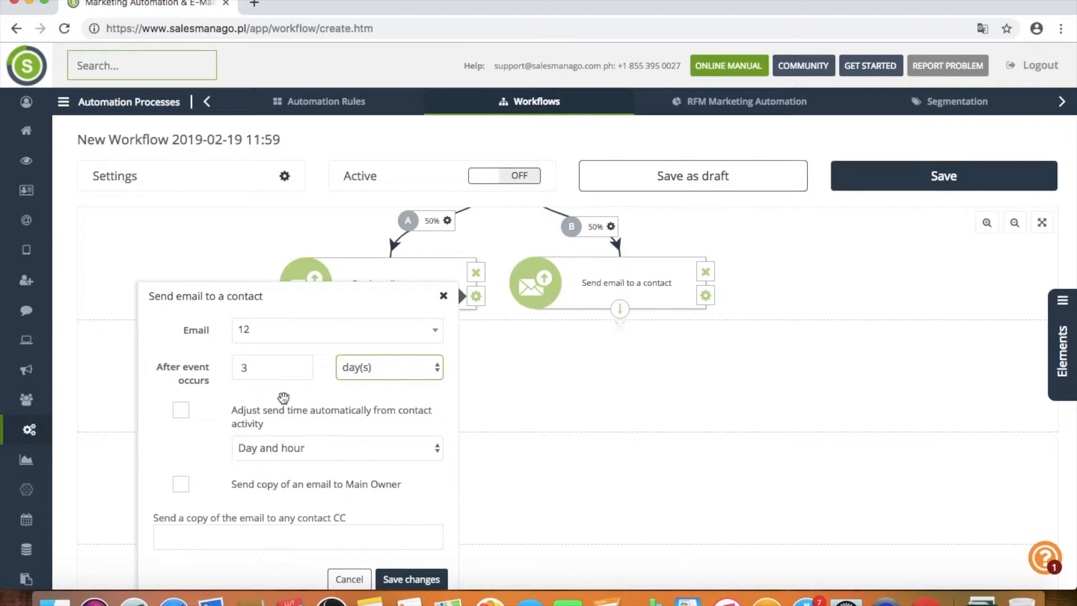
Step: Enable automatic send-time adjustment by day and hour and a copy to the Main Owner for variant A's email, saving the changes
left_click(181, 410)
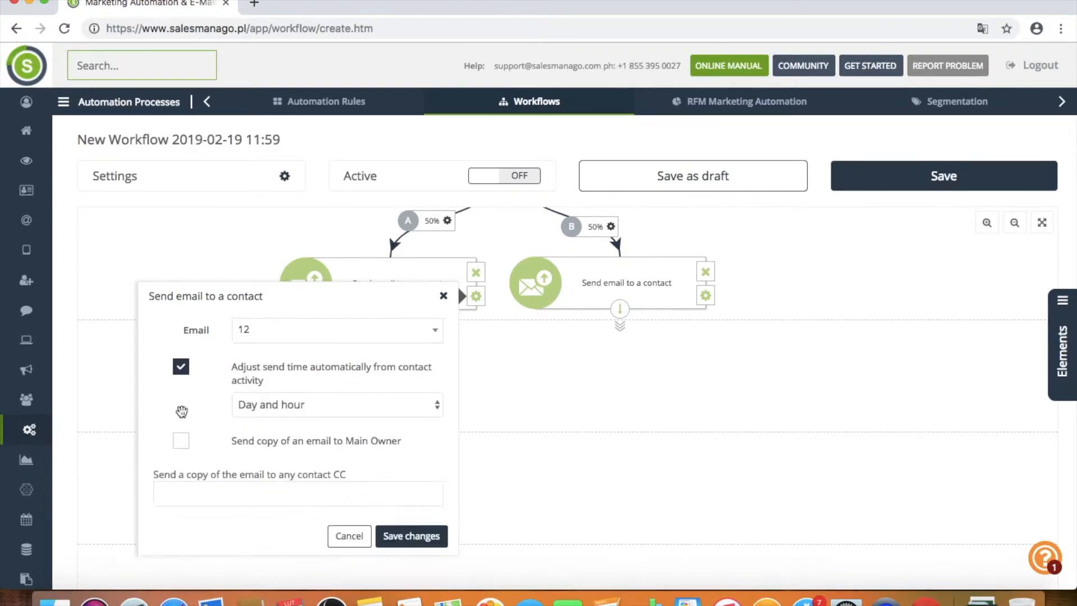
left_click(339, 414)
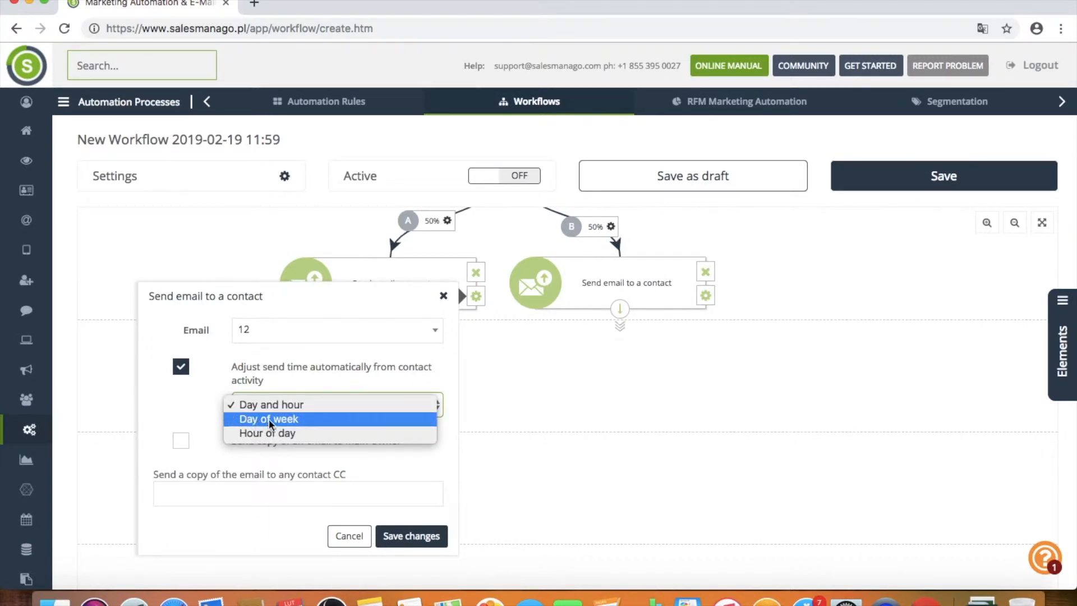
left_click(201, 411)
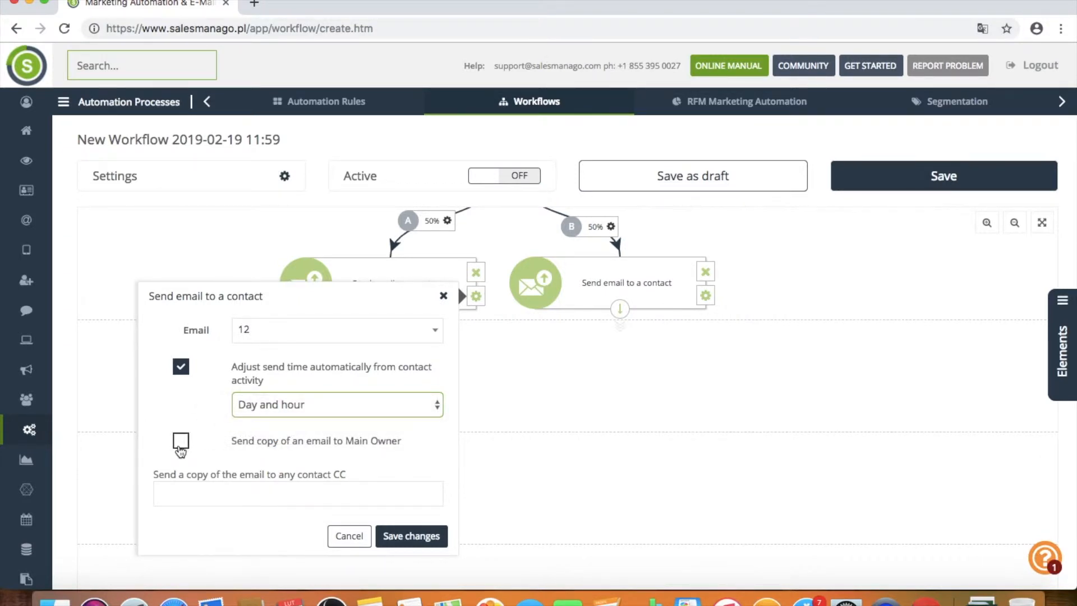
left_click(180, 443)
left_click(199, 495)
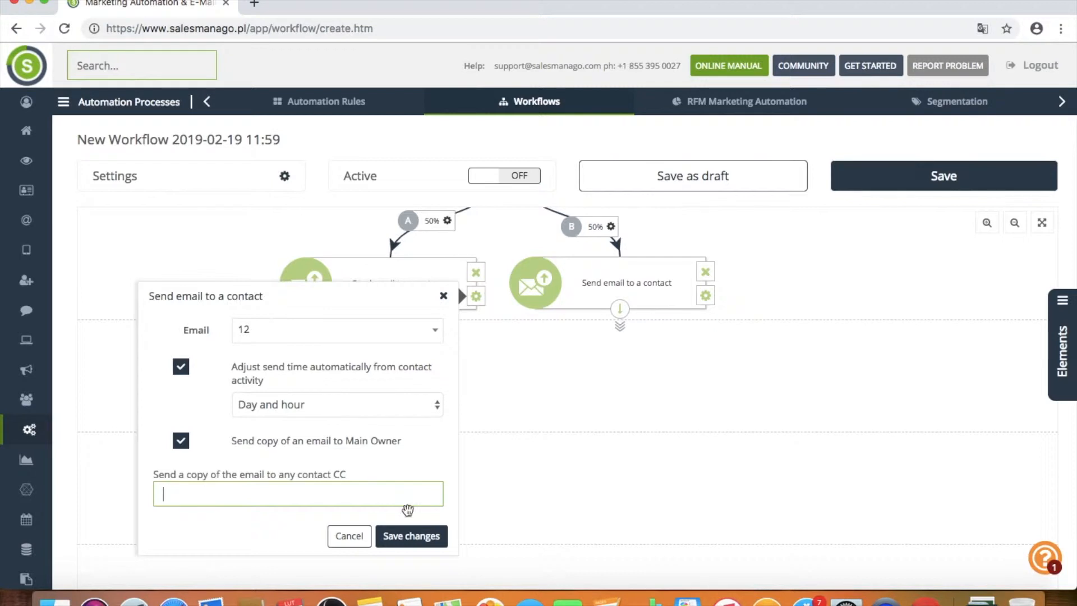
left_click(415, 536)
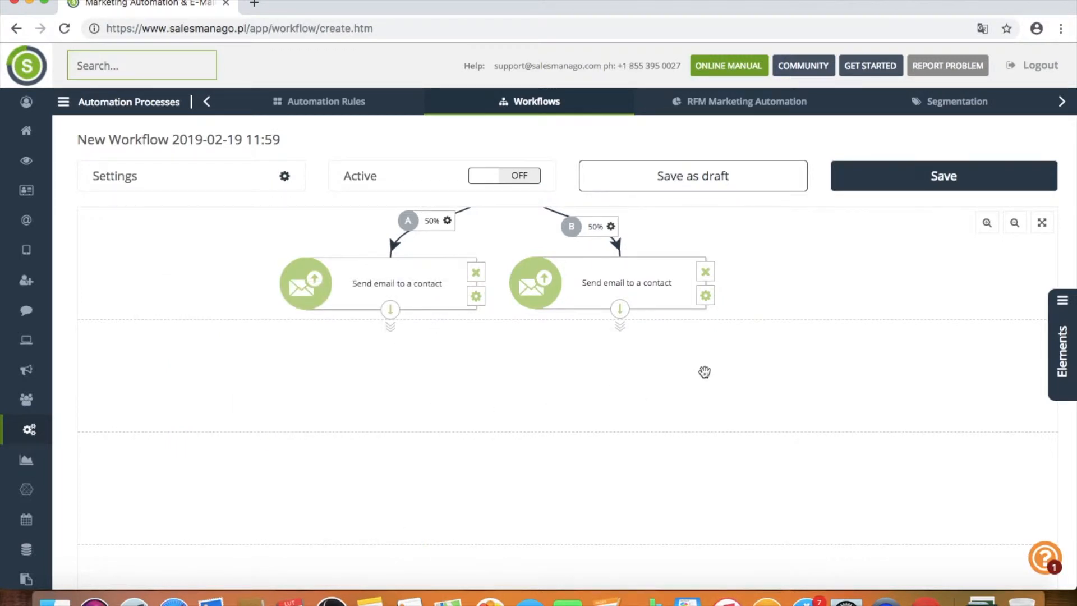
Step: Select the first email named "123" as the message for variant B's "Send email to a contact" action
left_click(706, 296)
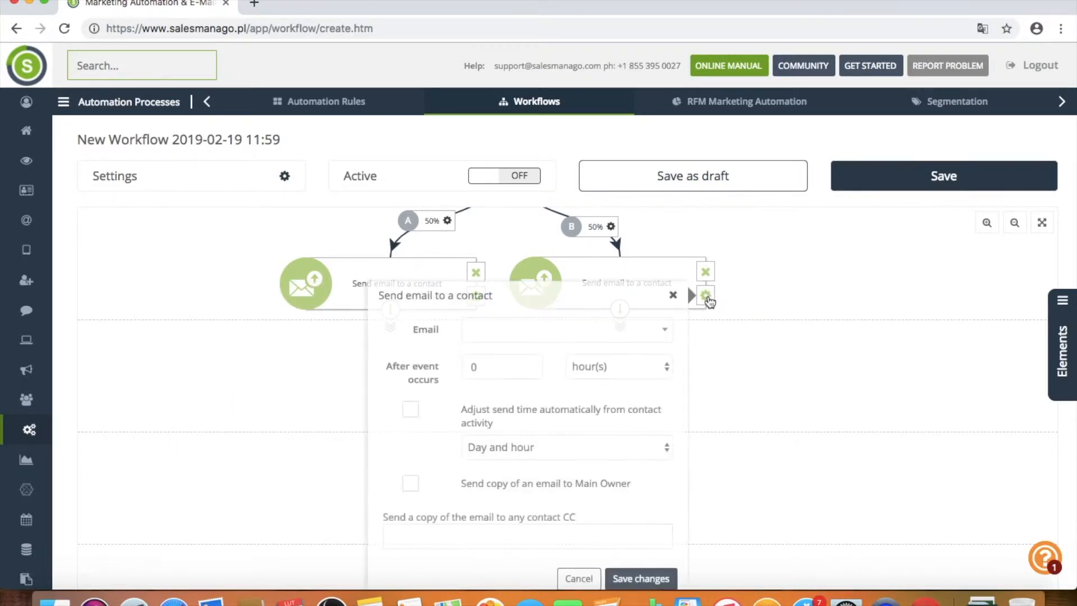
left_click(555, 331)
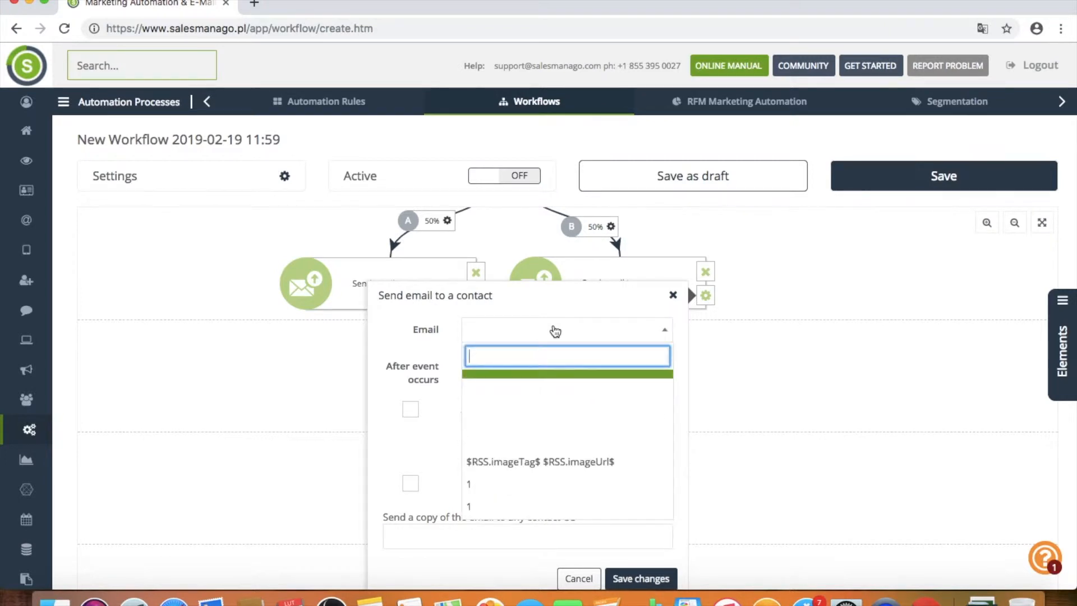
type("123")
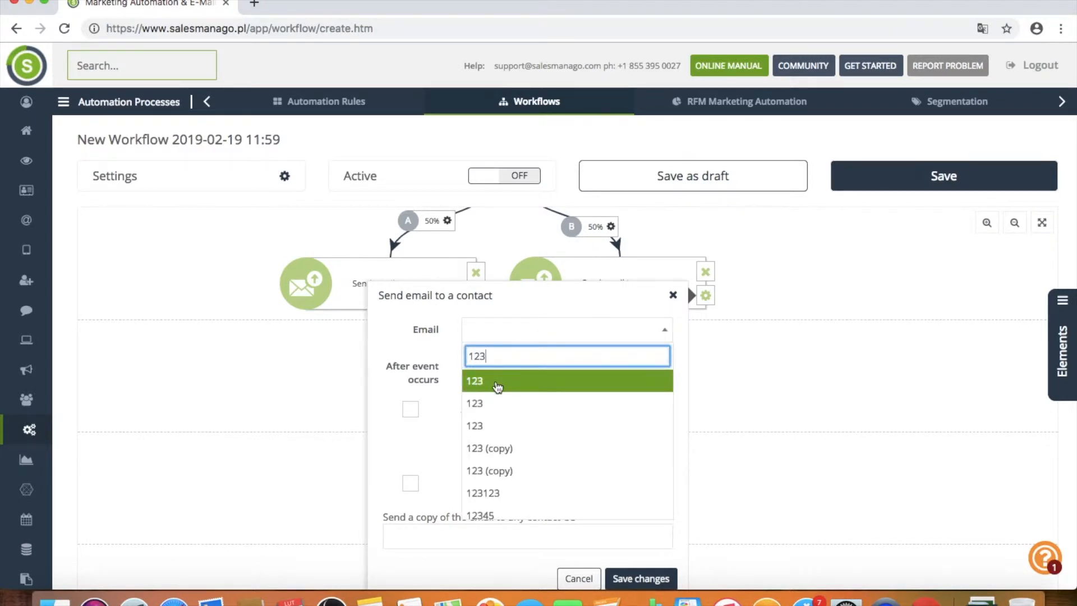
left_click(494, 381)
Step: Set the delay value after the event to 3 for variant B's email and choose its time unit
double_click(528, 368)
type("1")
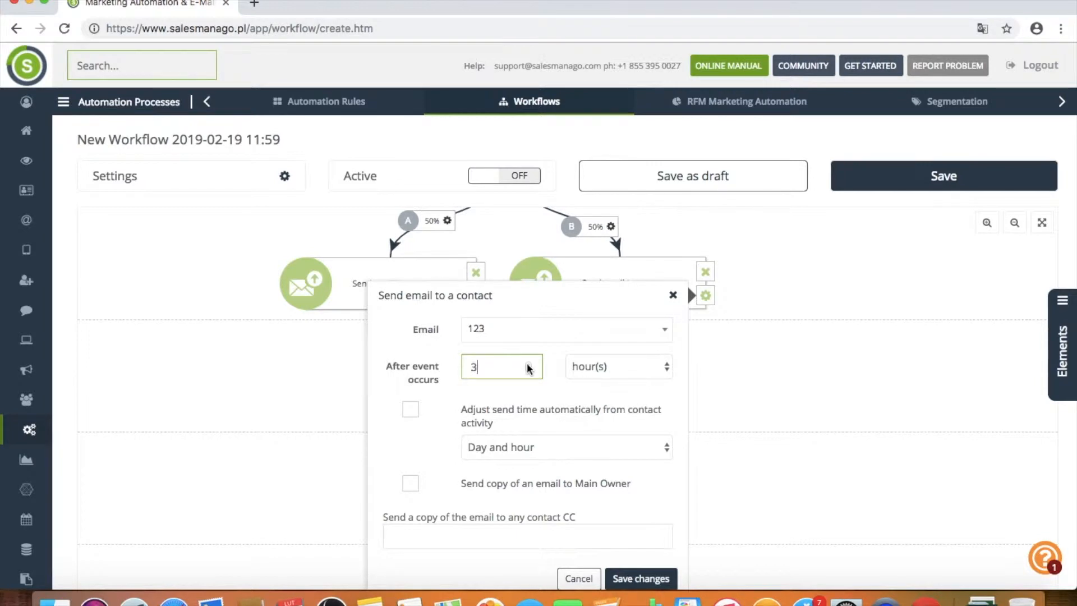
left_click(668, 367)
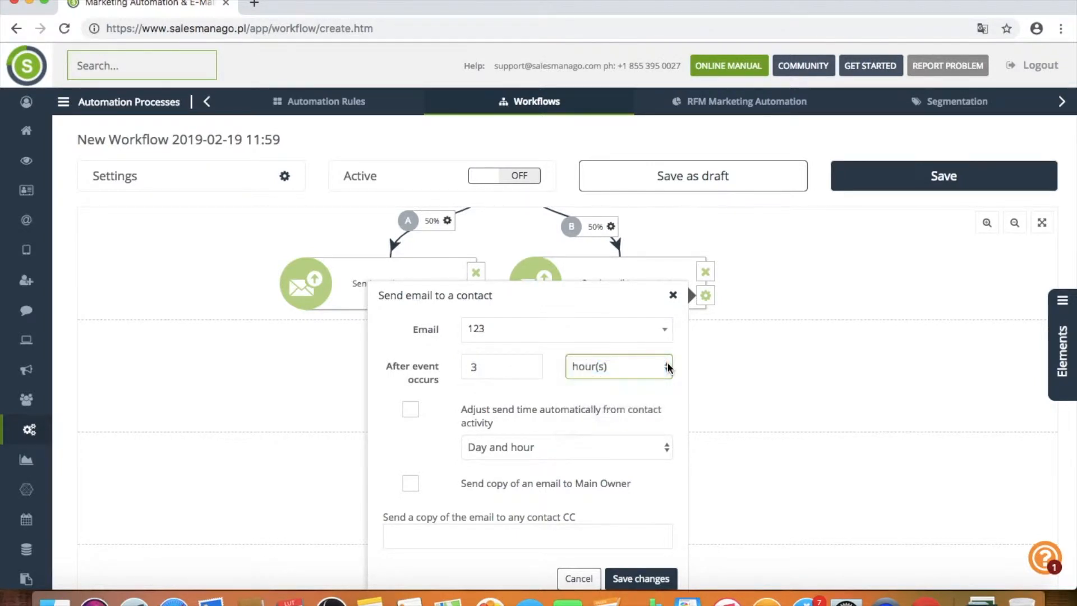
left_click(667, 367)
left_click(600, 386)
Step: Enable automatic send-time adjustment and a copy to the Main Owner for variant B's email, saving the changes
left_click(409, 410)
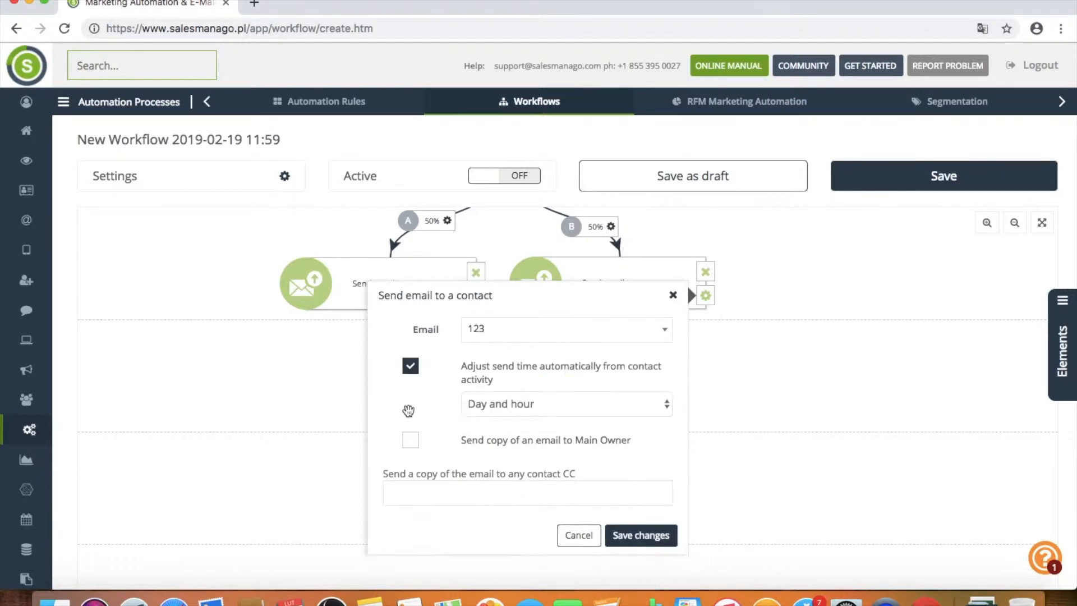
left_click(413, 446)
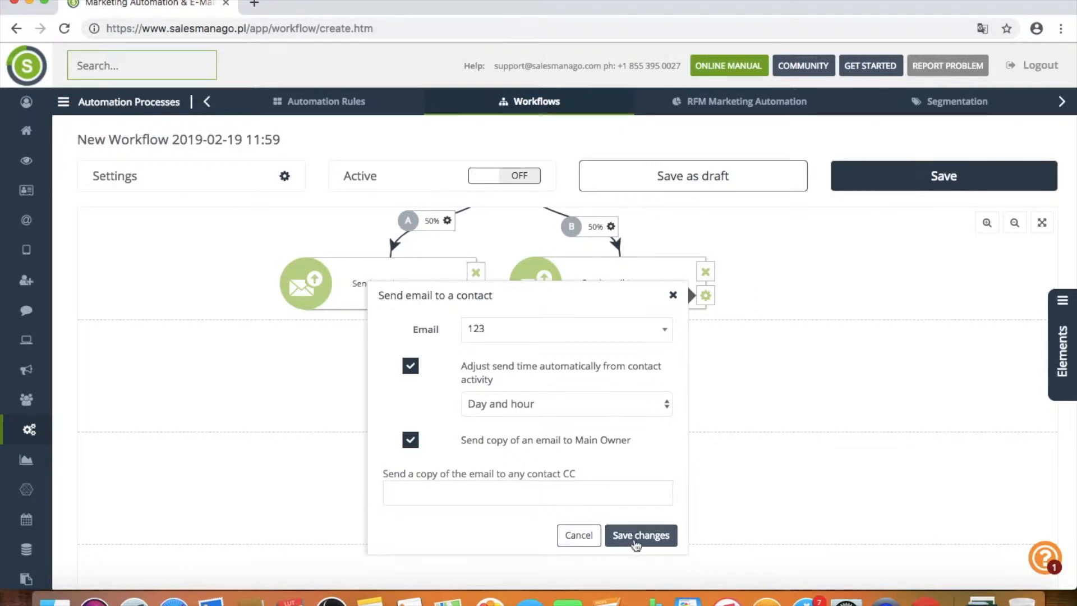
left_click(639, 536)
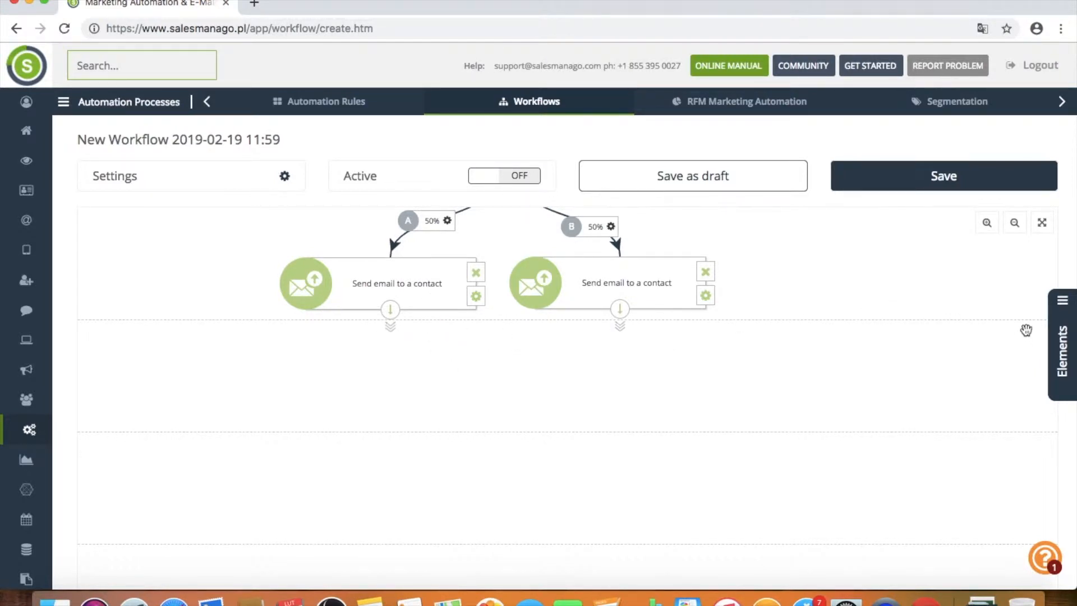
Step: Add a "Contact opened email" condition beneath the two email actions and connect both actions to it
left_click(1059, 331)
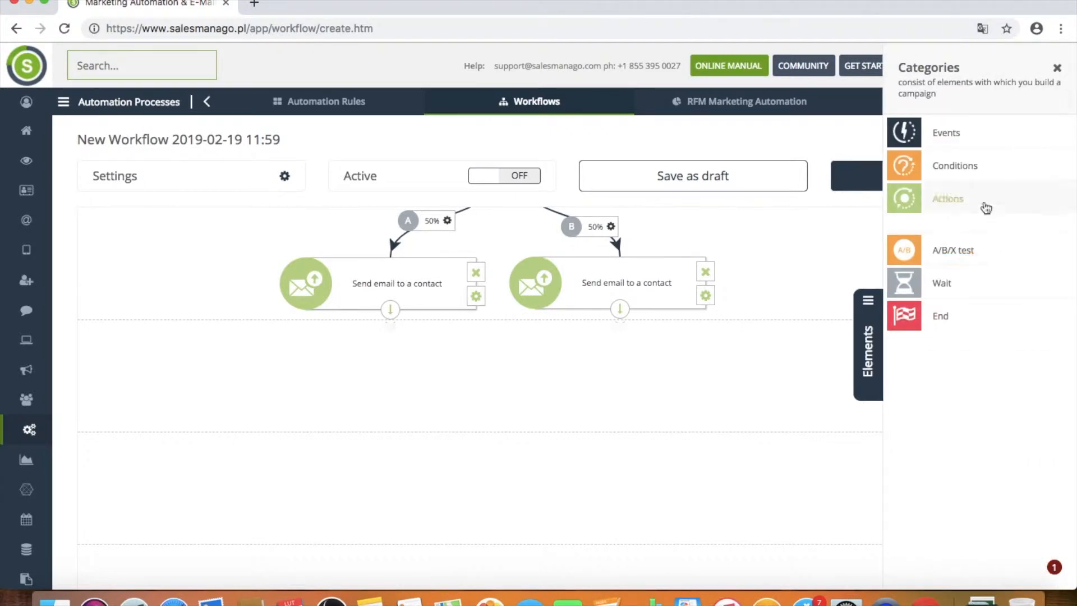
left_click(970, 167)
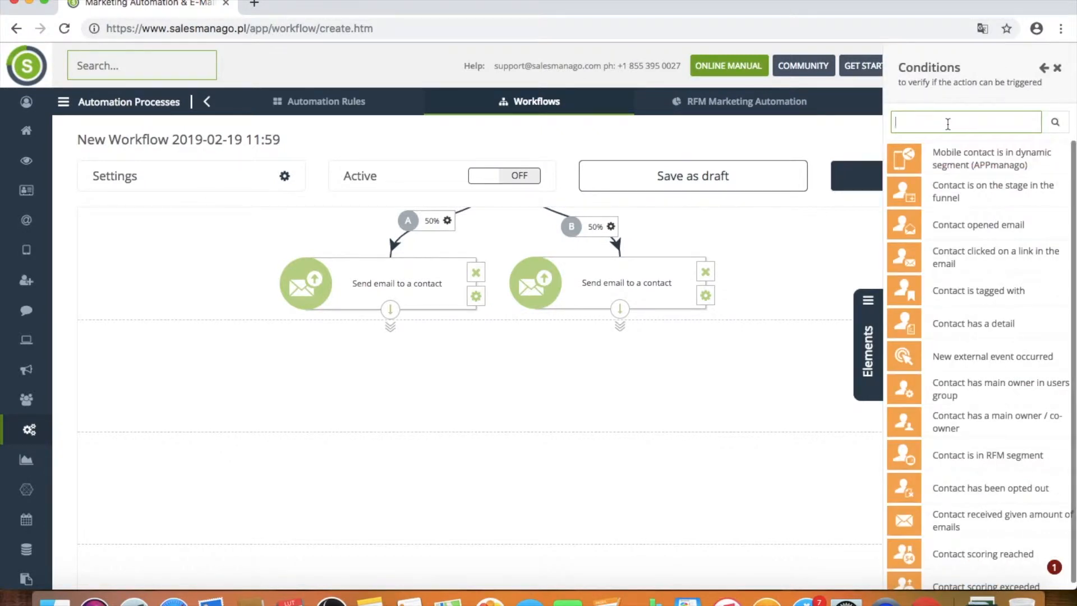
type("conta")
type("ct open")
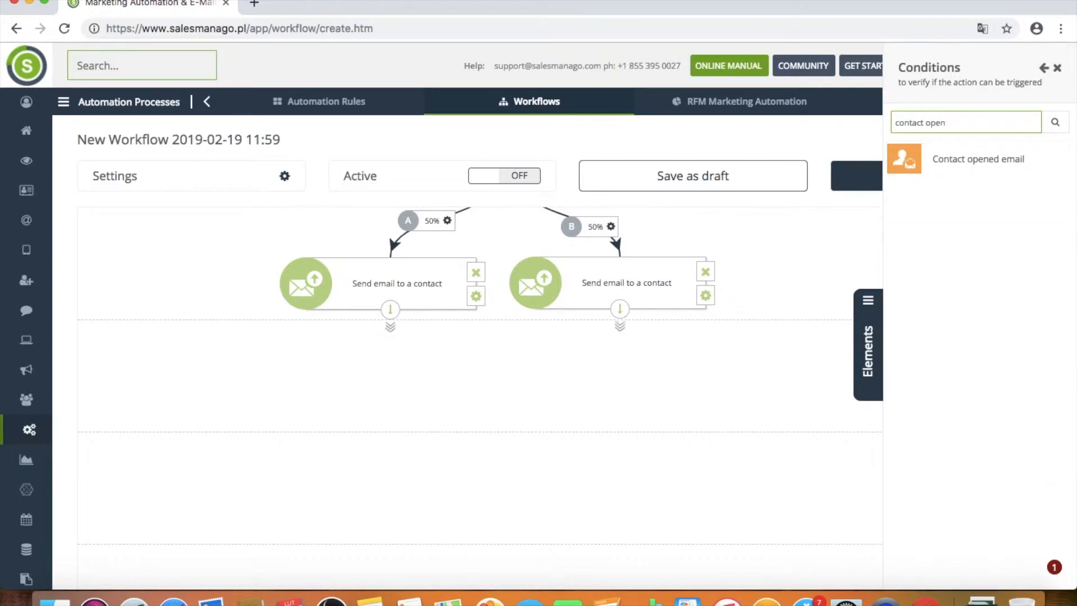
left_click_drag(953, 157, 482, 393)
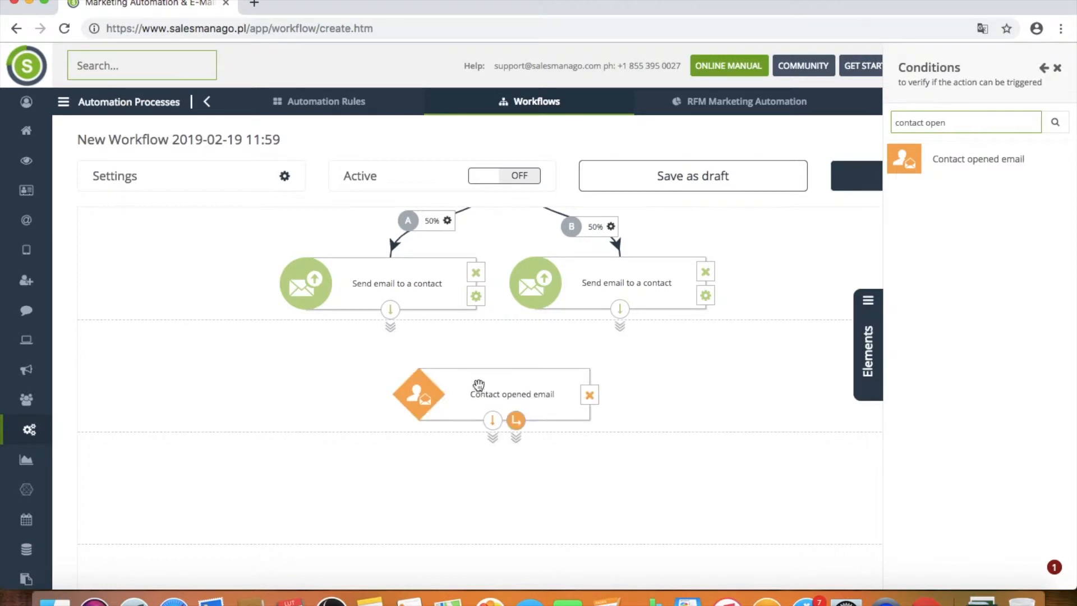
mouse_move(388, 314)
left_mouse_down()
mouse_move(471, 356)
mouse_move(483, 384)
left_mouse_up()
left_click_drag(621, 317, 528, 371)
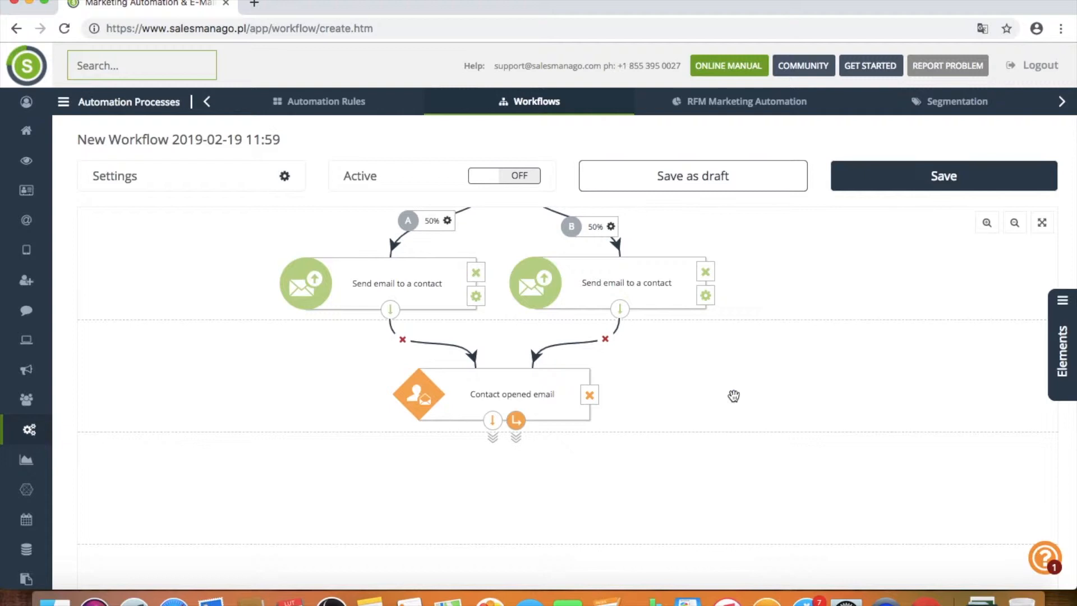
Step: Add a "Generate a coupon for a contact" action below and to the left of the "Contact opened email" condition
left_click(1062, 345)
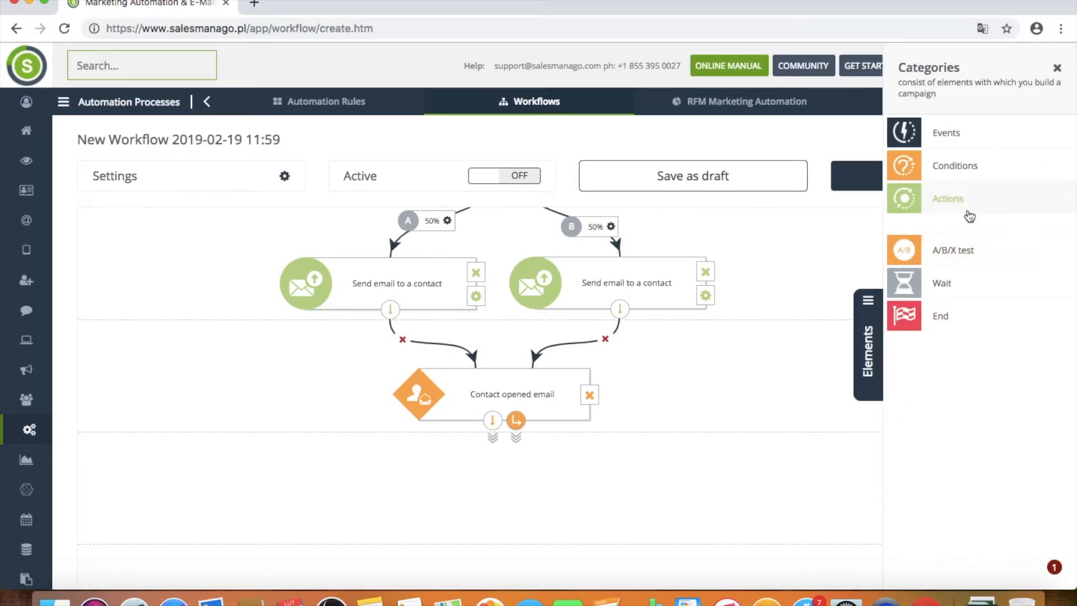
left_click(970, 216)
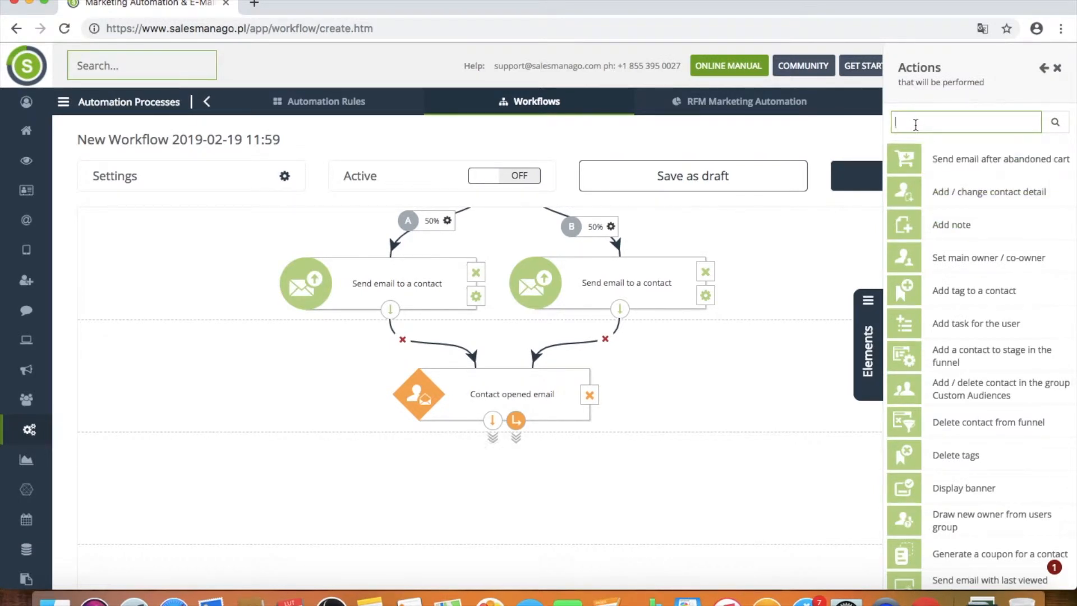
left_click(915, 124)
type("gene")
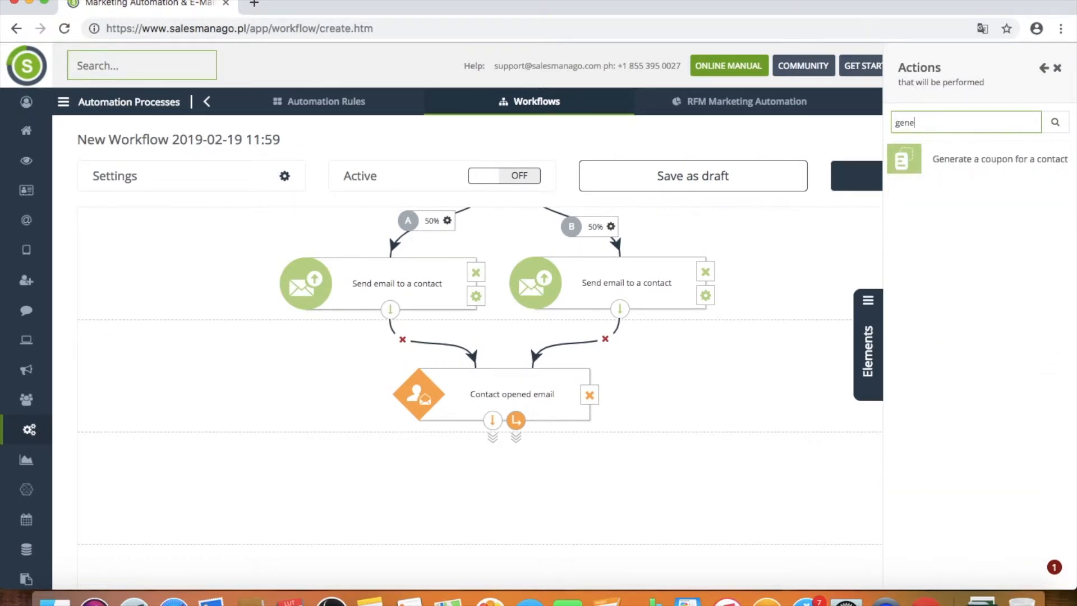
left_click_drag(964, 159, 386, 488)
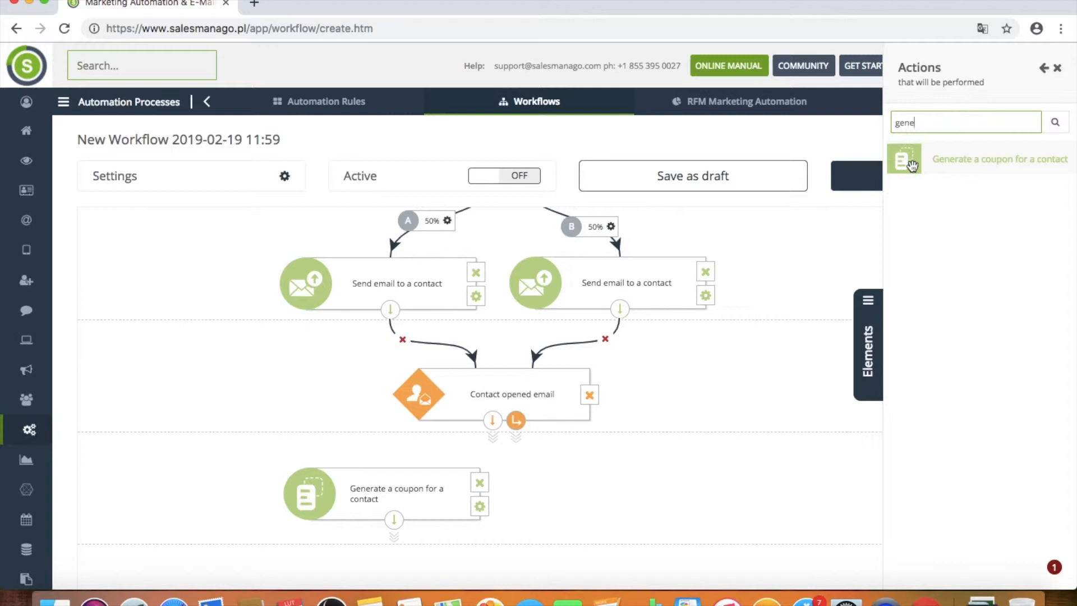
Step: Add a "Send alert to user" action beside the coupon action, beneath the "Contact opened email" condition
key("BackSpace")
key("BackSpace")
key("BackSpace")
key("BackSpace")
type("send")
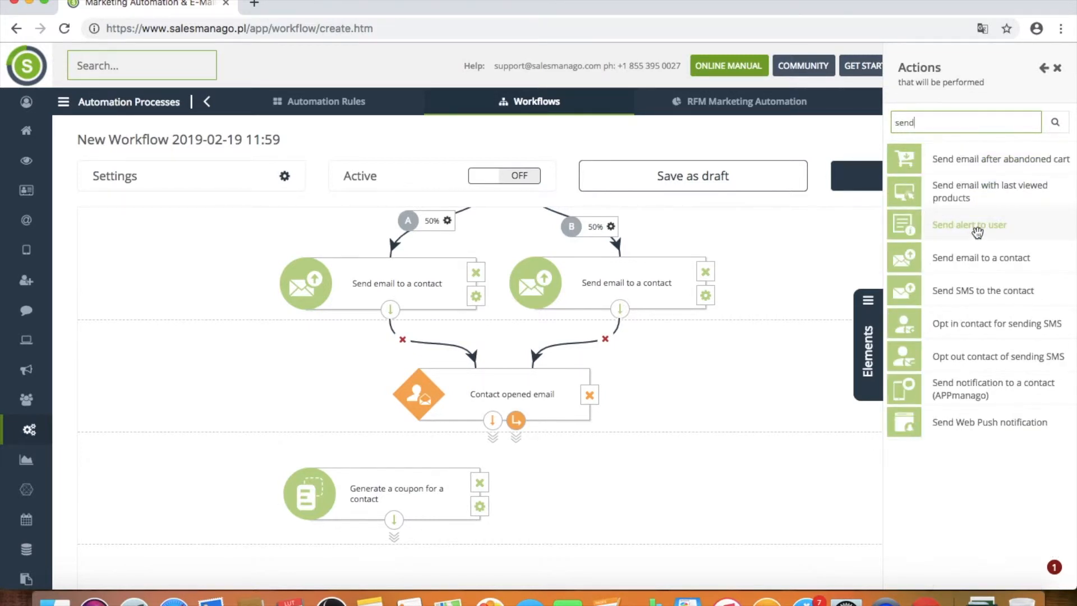
left_click_drag(973, 238, 616, 491)
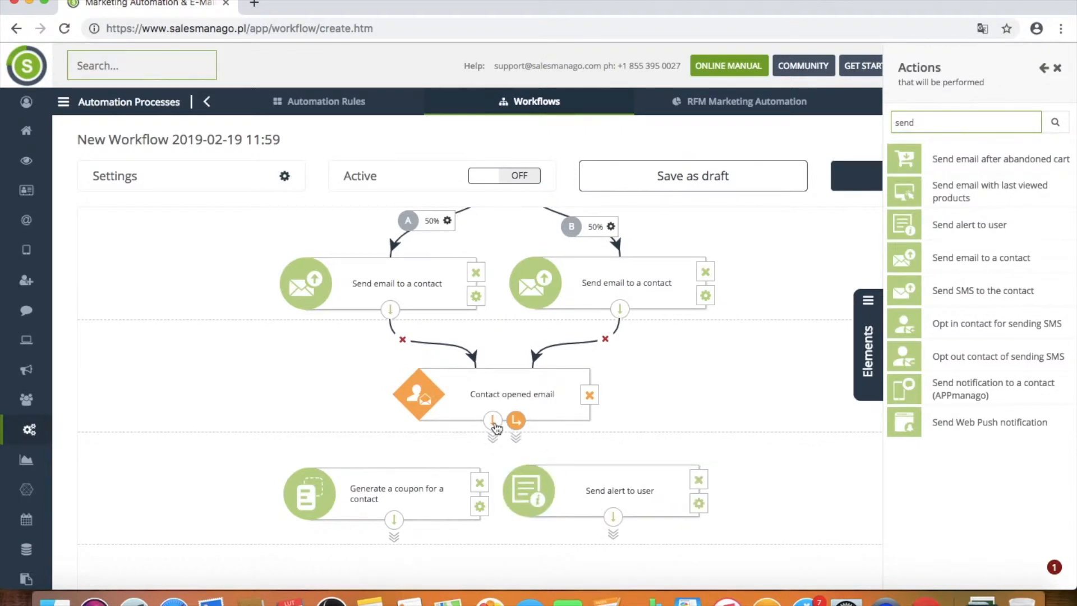
Step: Connect the "Contact opened email" condition's Yes output to the coupon action and its No output to the "Send alert to user" action
left_click_drag(493, 422, 399, 474)
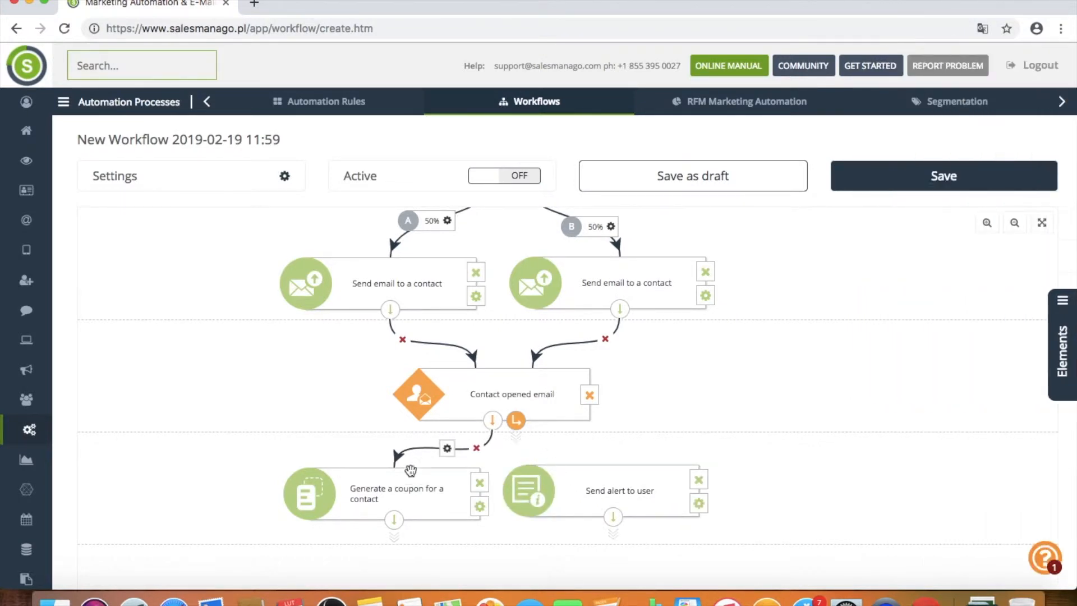
mouse_move(515, 425)
left_mouse_down()
mouse_move(572, 438)
mouse_move(594, 464)
left_mouse_up()
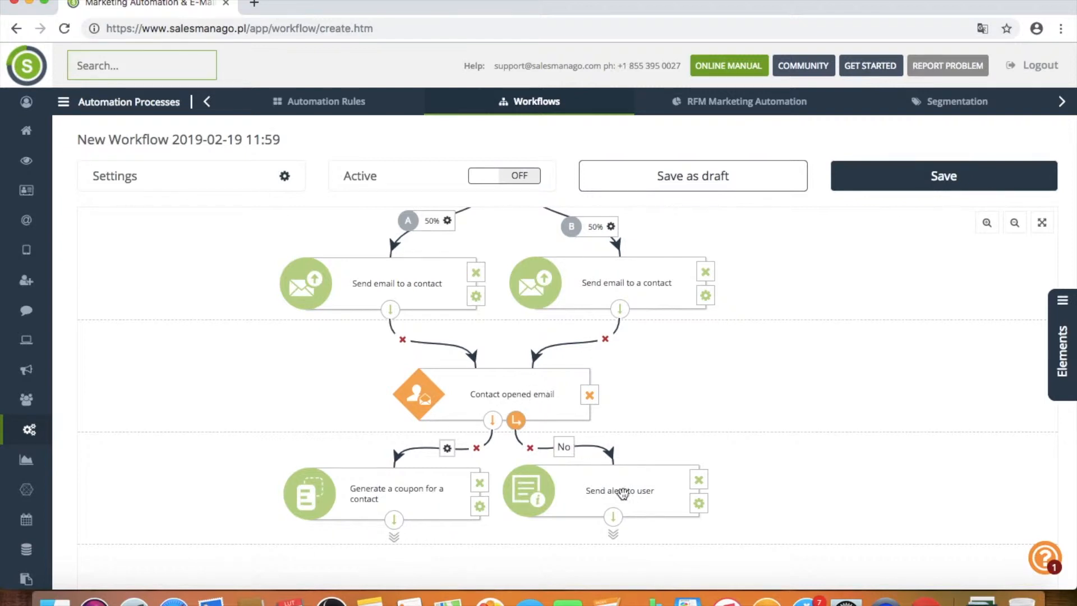
Step: Name the coupon in the "Generate a coupon for a contact" action coupon1 and save its settings
left_click_drag(719, 533, 712, 464)
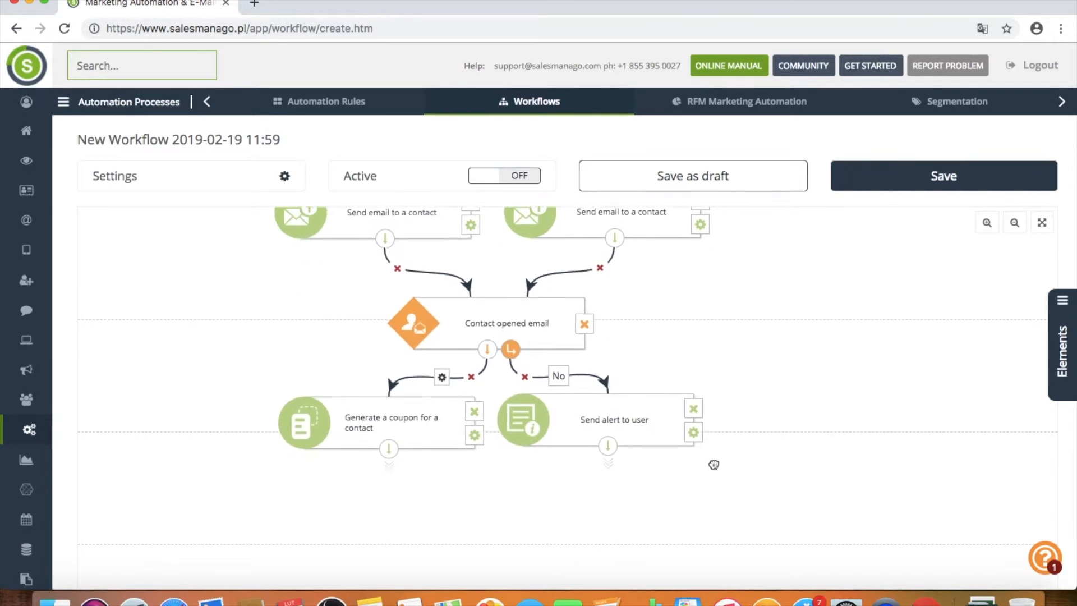
left_click(474, 435)
left_click(330, 482)
type("co")
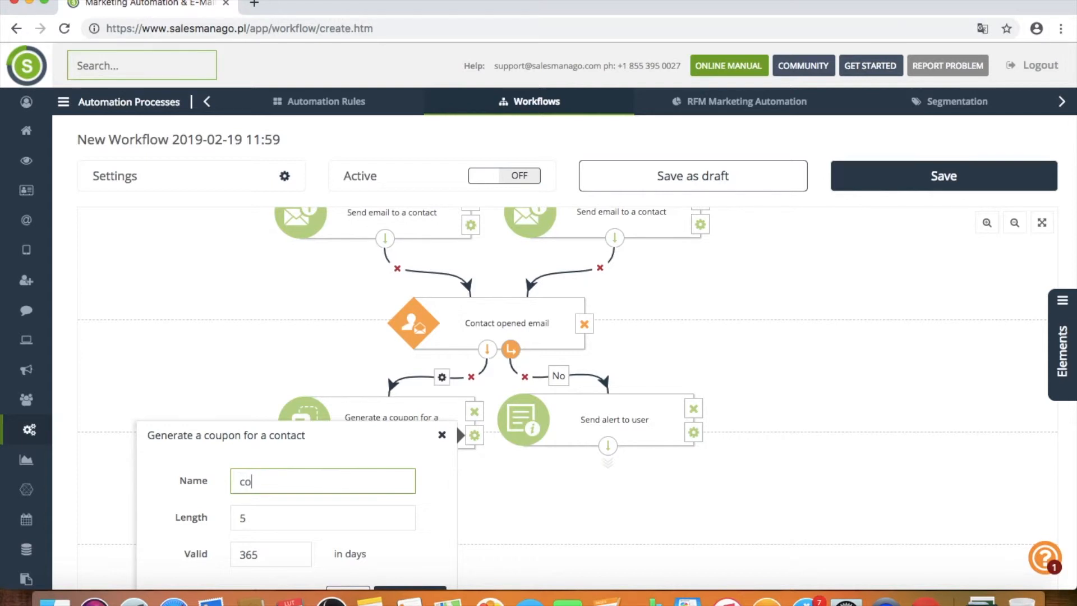
type("upon1")
left_click_drag(494, 520, 493, 464)
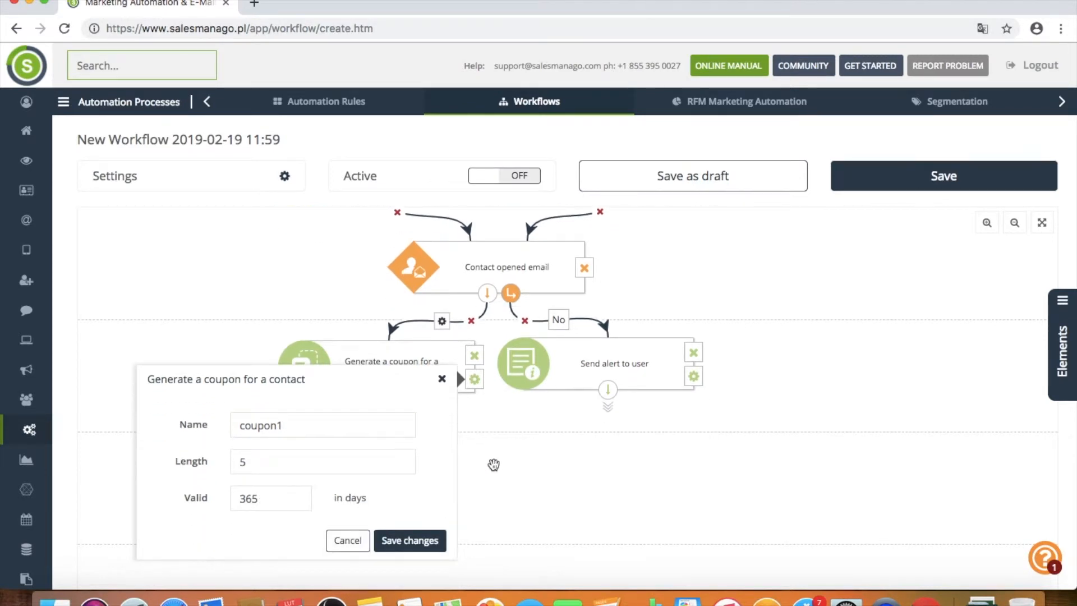
left_click(409, 541)
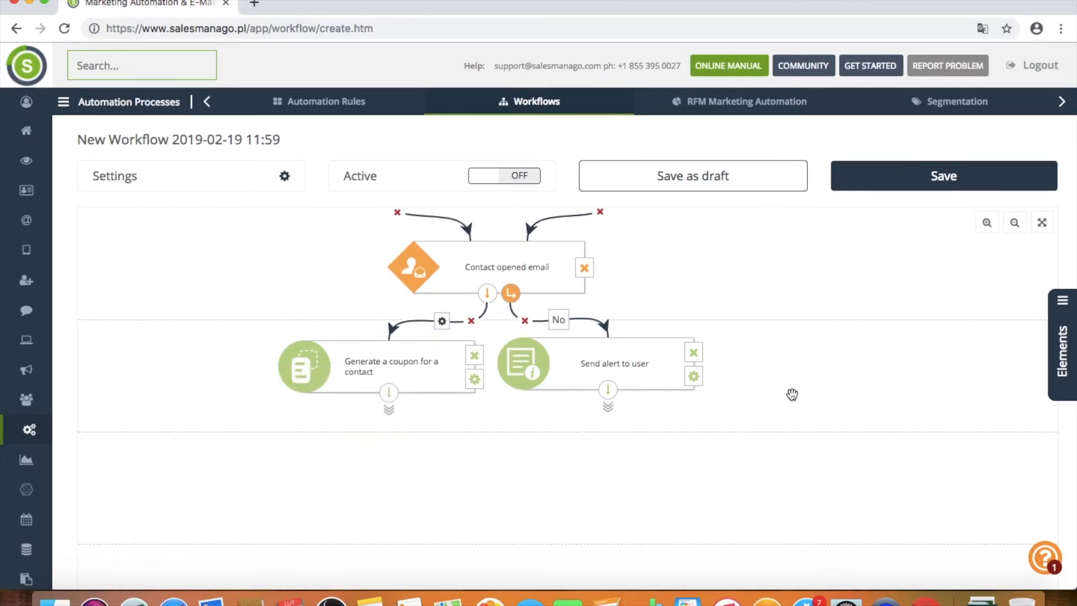
Step: Set the user alert's description to "not opened e-mail", have it sent to a particular email only, and save the changes
left_click(695, 378)
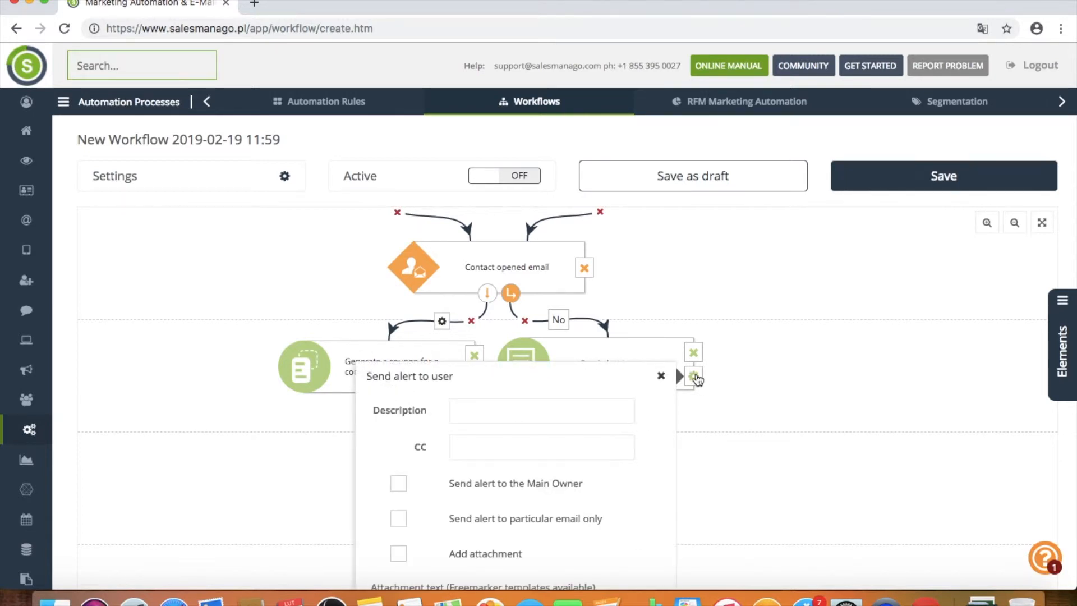
left_click_drag(739, 414, 740, 352)
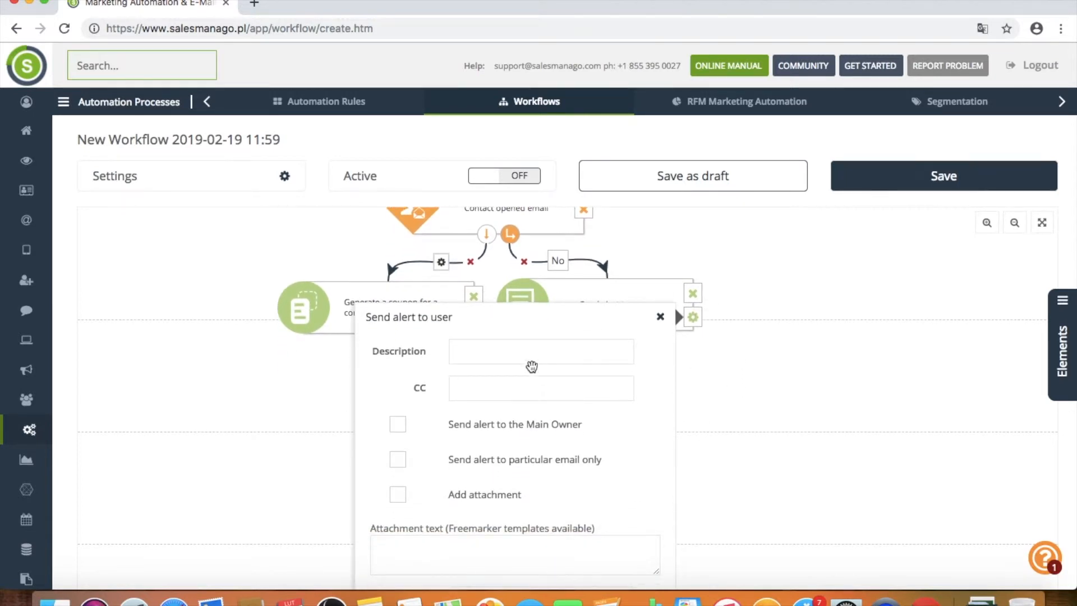
left_click(486, 354)
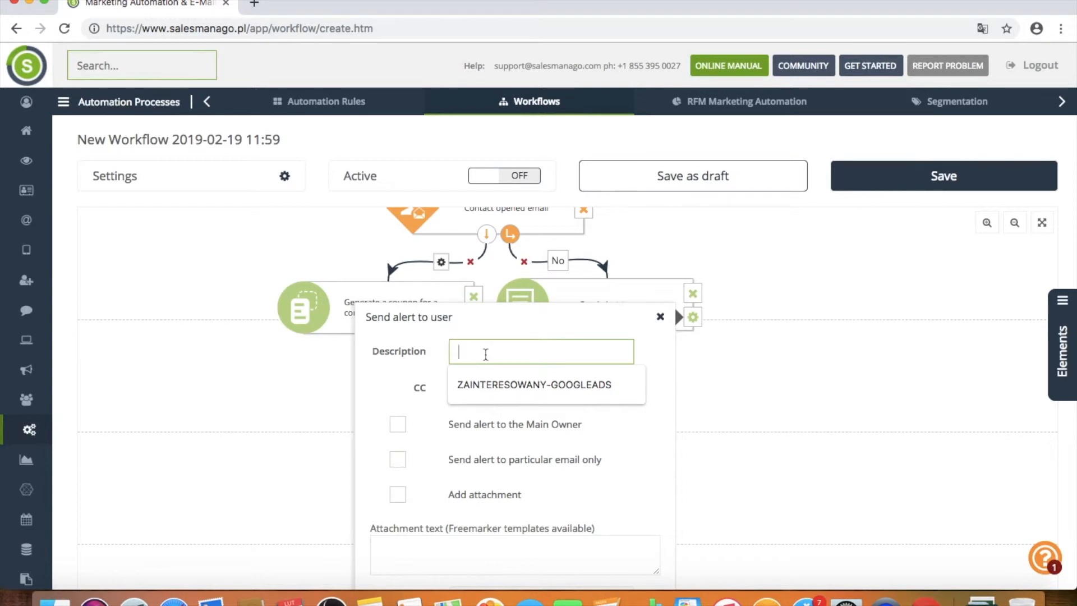
type("not o")
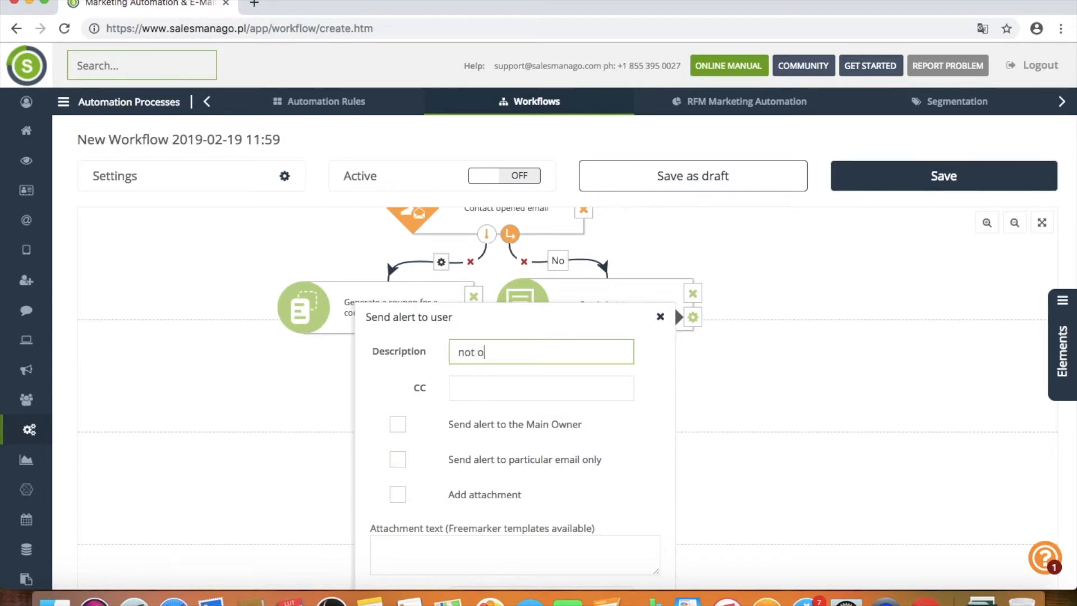
type("pened e-mail")
left_click_drag(697, 437, 693, 347)
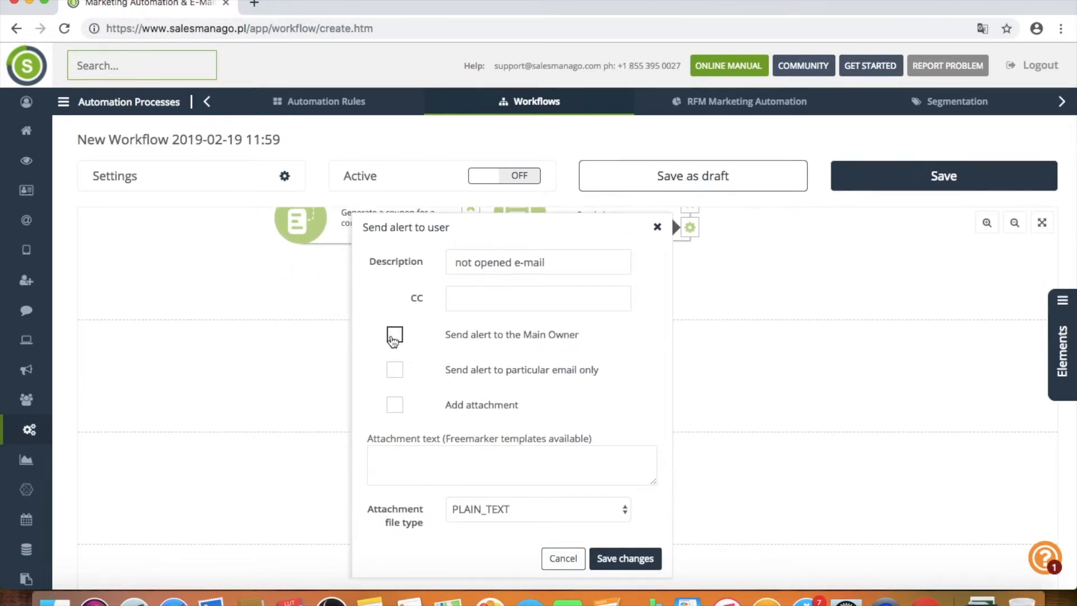
left_click(394, 337)
left_click(398, 373)
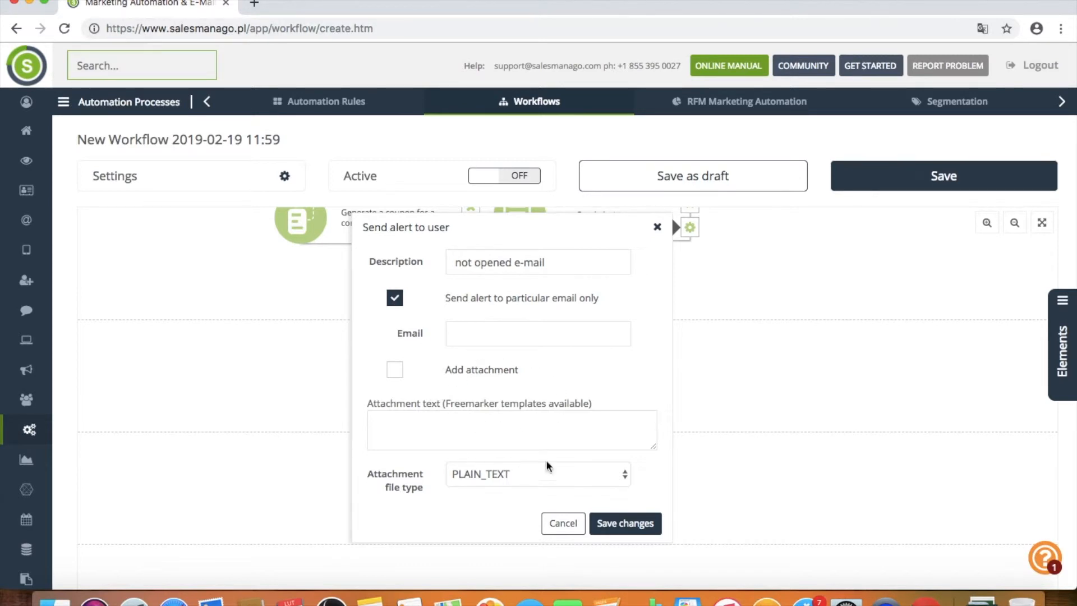
left_click(629, 525)
Step: Add an End element beneath the coupon and alert actions and connect both actions to it
left_click_drag(734, 401, 678, 548)
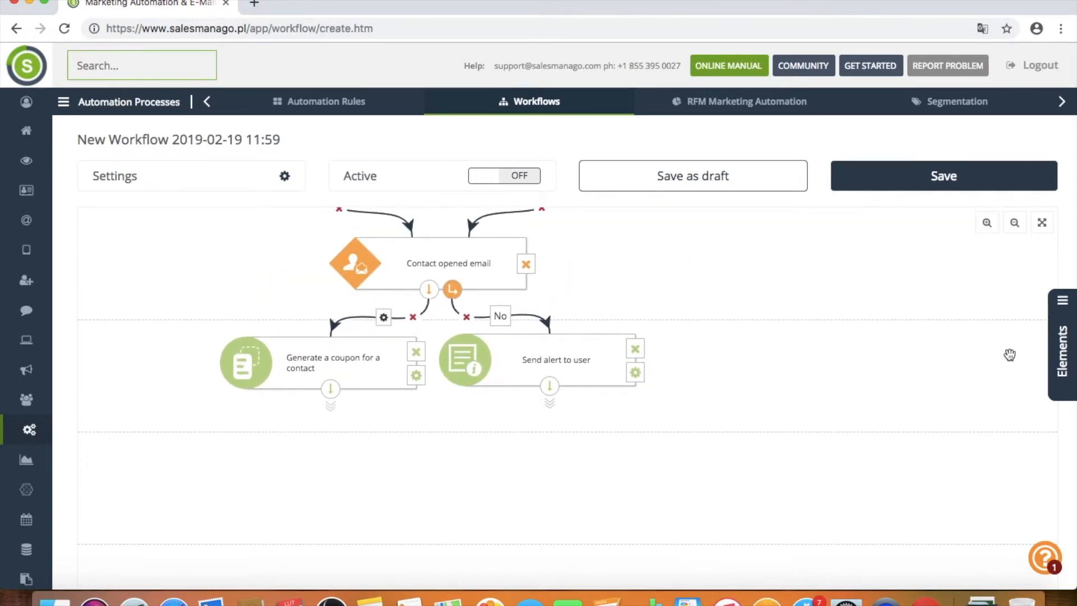
left_click(1064, 356)
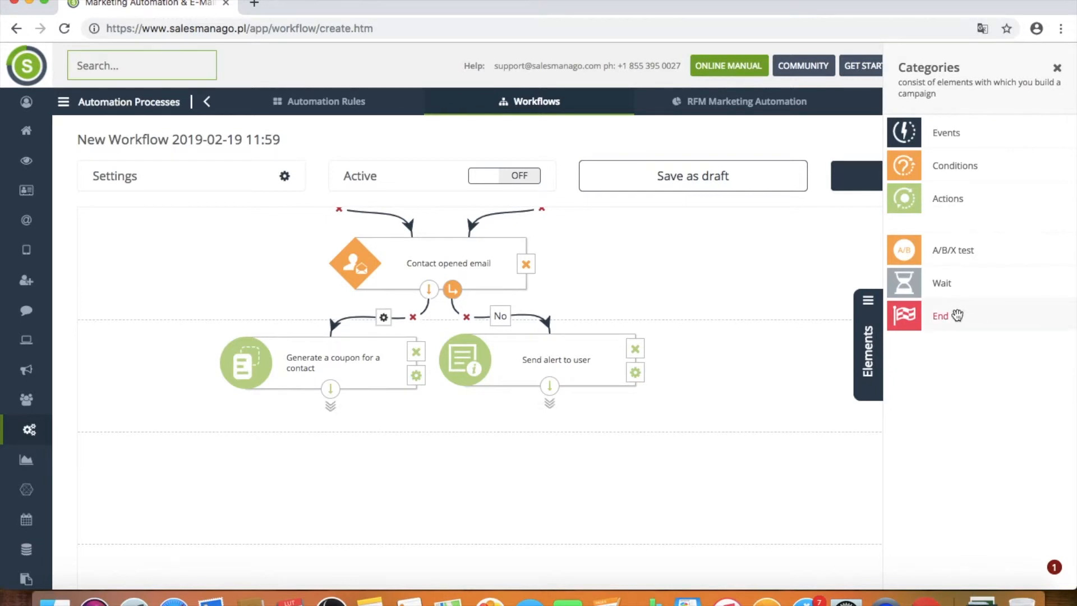
left_click_drag(959, 314, 442, 520)
left_click_drag(423, 474, 424, 474)
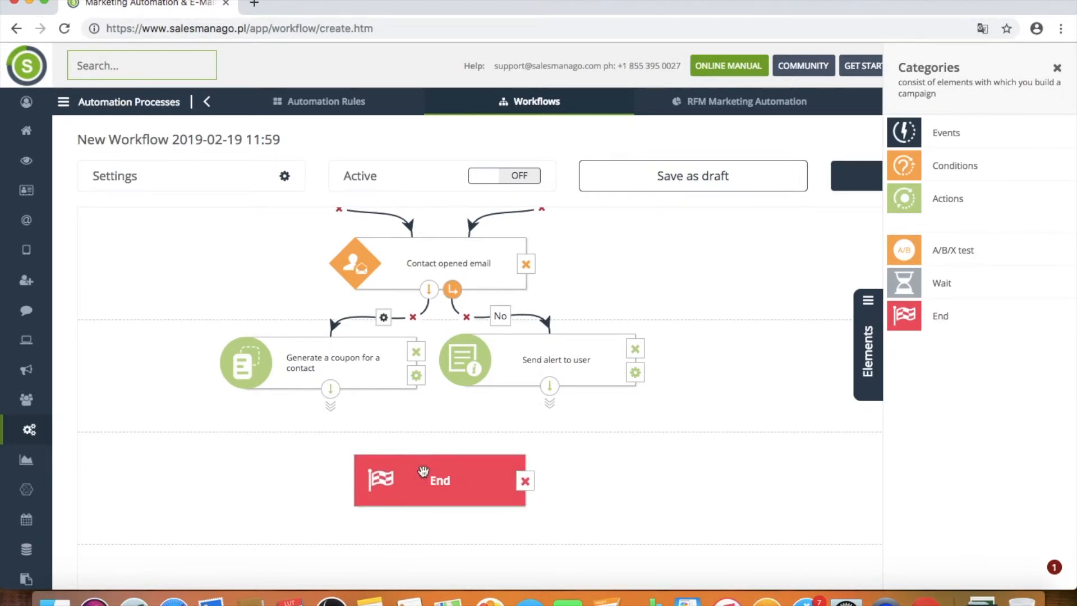
left_click_drag(329, 399, 426, 448)
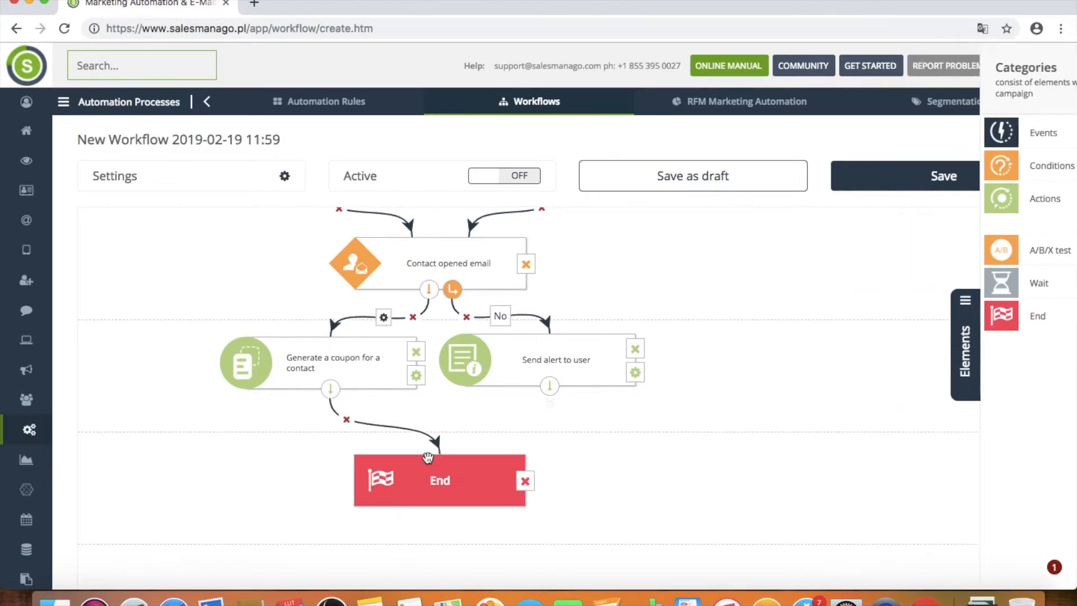
left_click_drag(552, 388, 453, 450)
Step: Add a "Send email to a contact" action beneath the unconnected second "Contact was tagged with" event and connect the event to it
left_click_drag(734, 341, 550, 500)
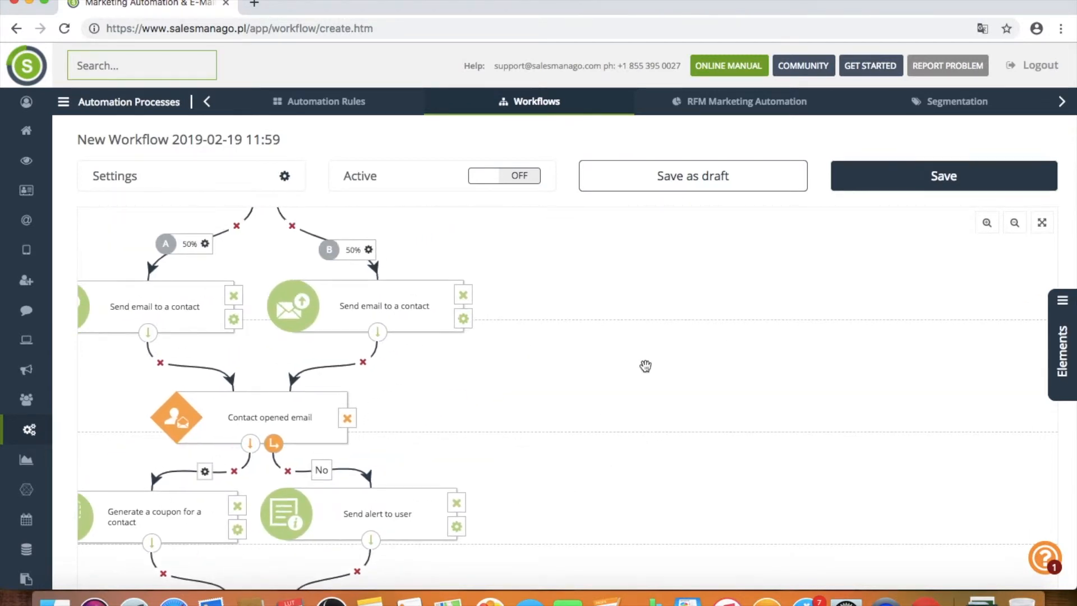
left_click_drag(692, 330, 554, 453)
left_click_drag(596, 353, 583, 411)
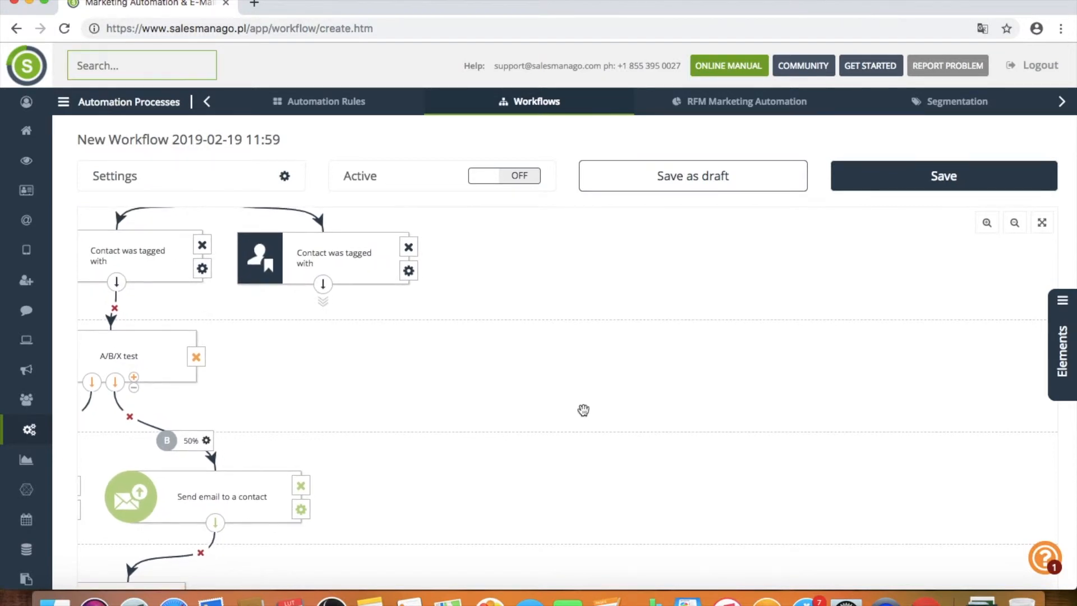
left_click(1064, 331)
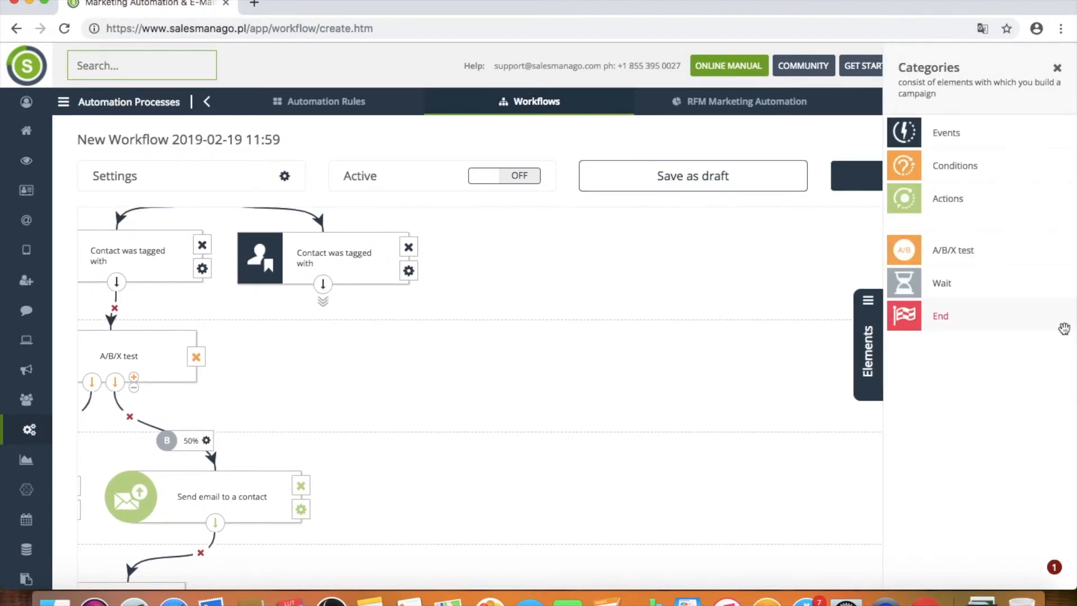
left_click(969, 205)
left_click(956, 122)
type("send")
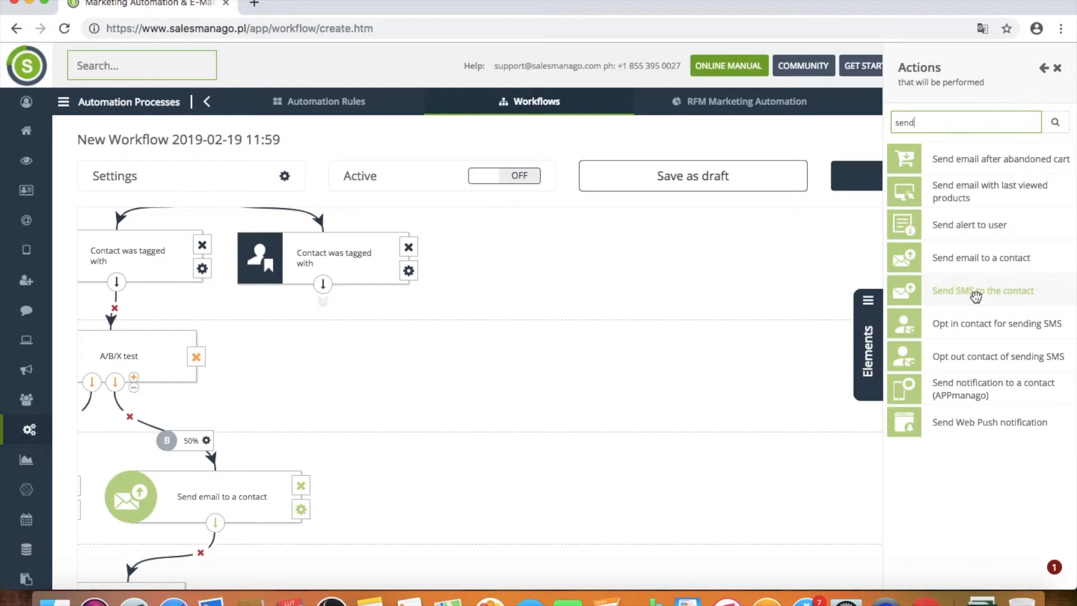
left_click_drag(982, 259, 404, 365)
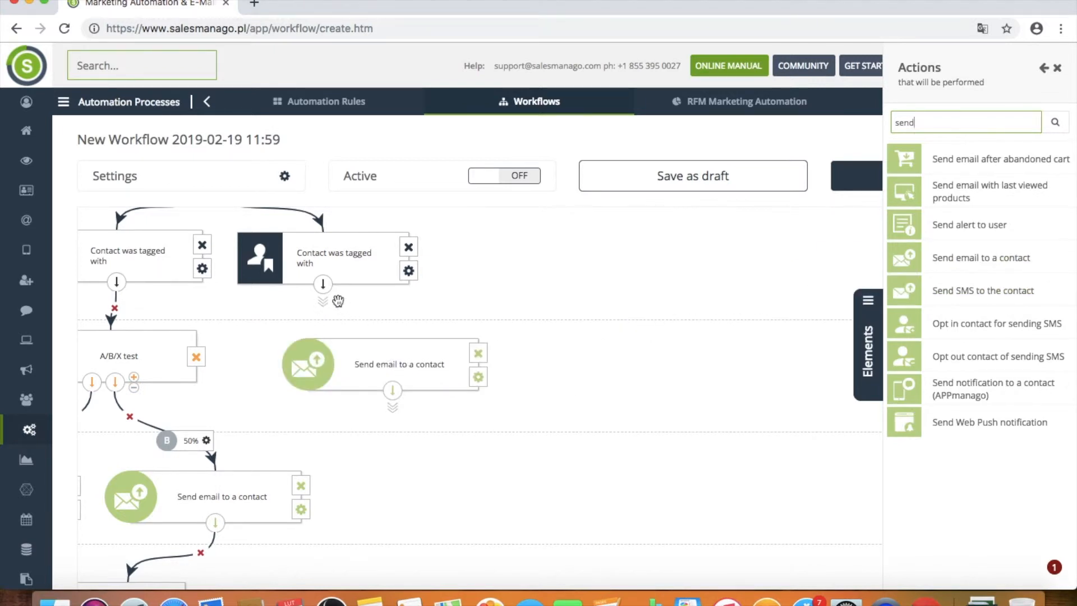
left_click_drag(329, 292, 401, 341)
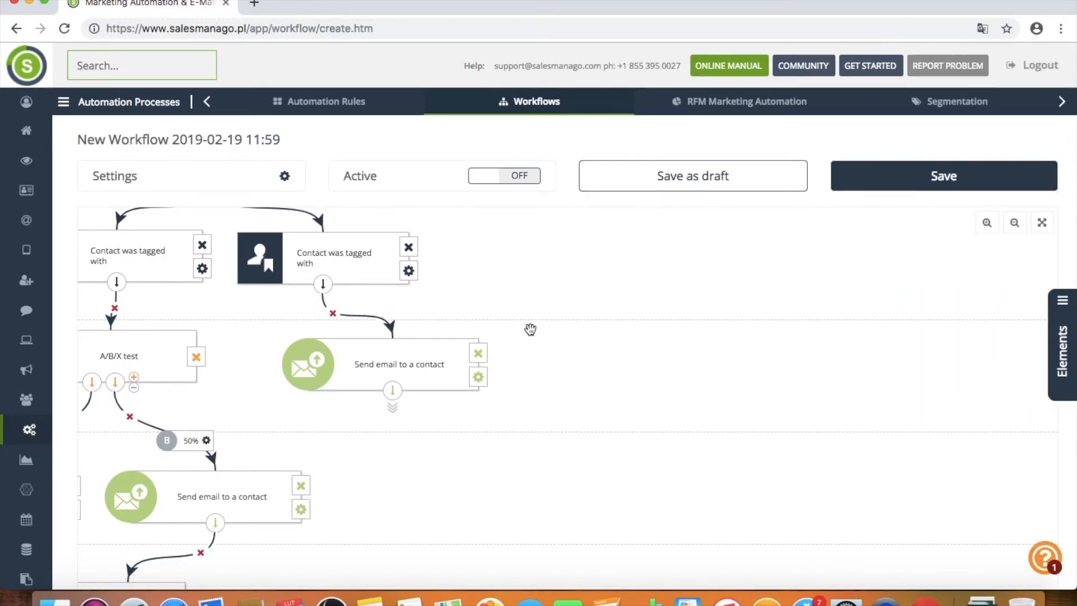
Step: Add a "Contact clicked on a link in the email" condition beneath the second branch's email action and connect the action to it
left_click(1060, 342)
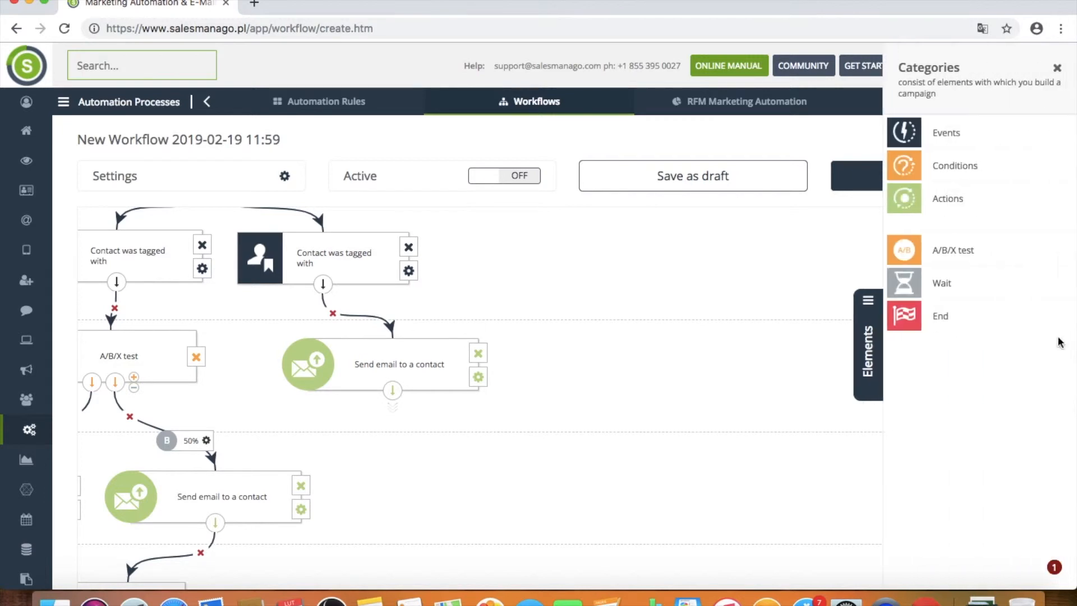
left_click(964, 167)
left_click(925, 124)
type("contact")
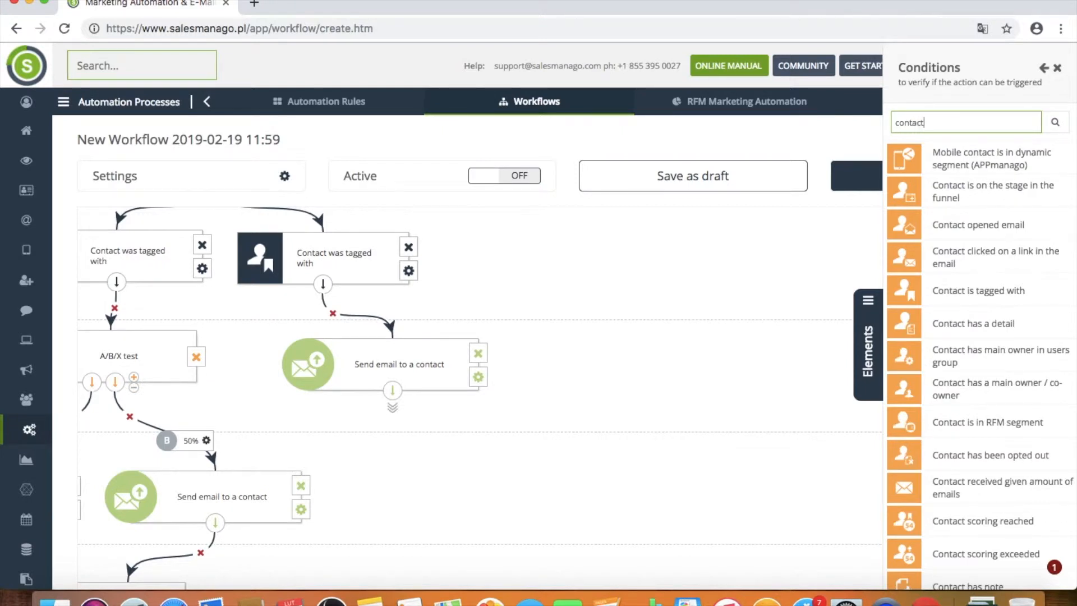
type(" cli")
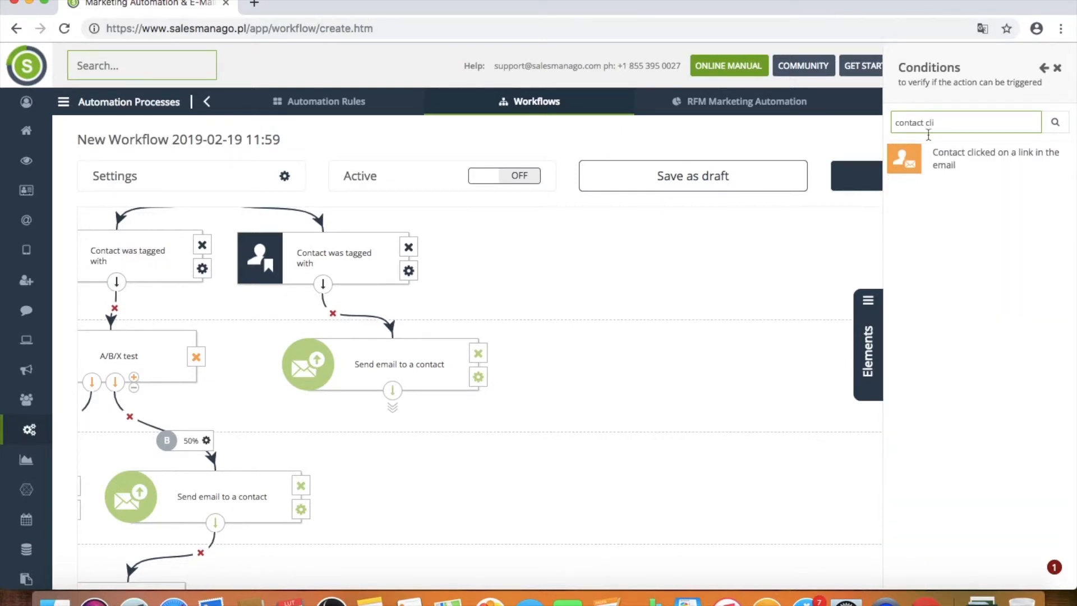
left_click_drag(969, 166, 442, 465)
left_click_drag(393, 391, 441, 449)
left_click(540, 415)
Step: Choose 123123 as the email for the second branch's "Send email to a contact" action
left_click(480, 379)
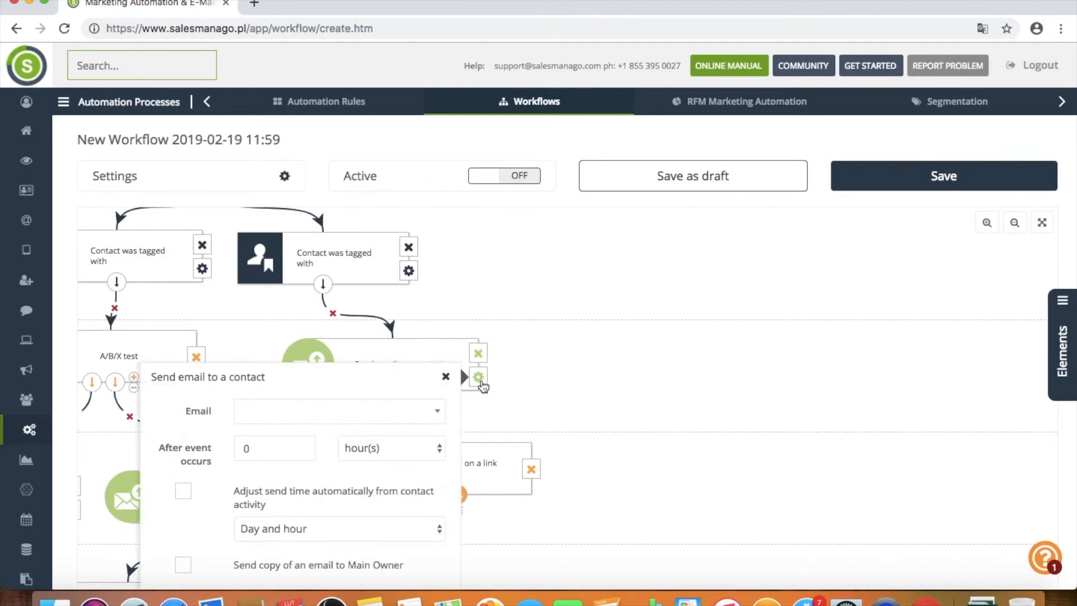
left_click_drag(558, 392, 572, 286)
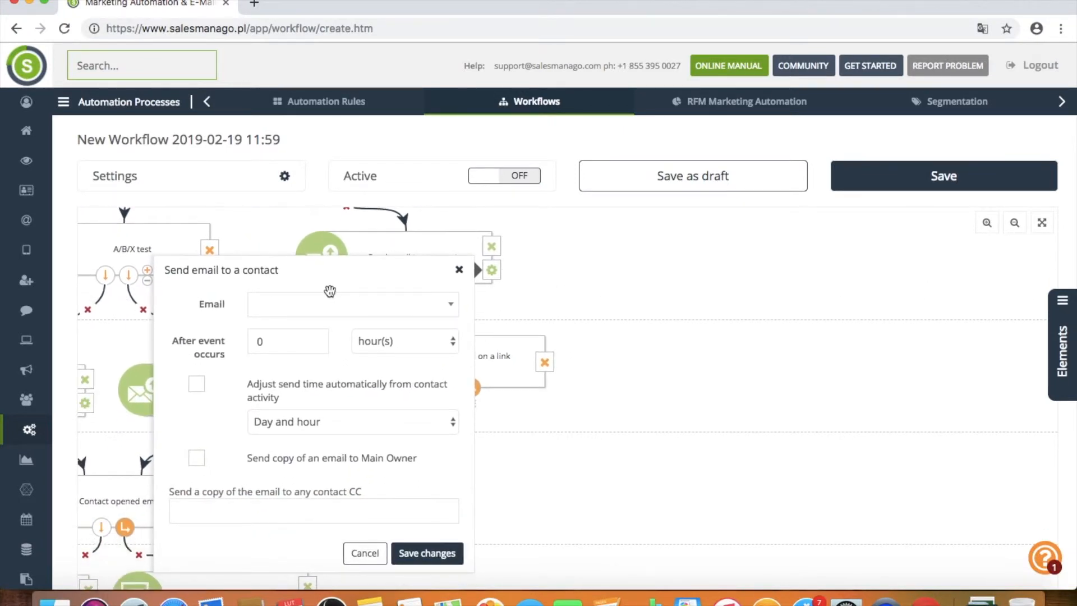
left_click(312, 309)
type("123")
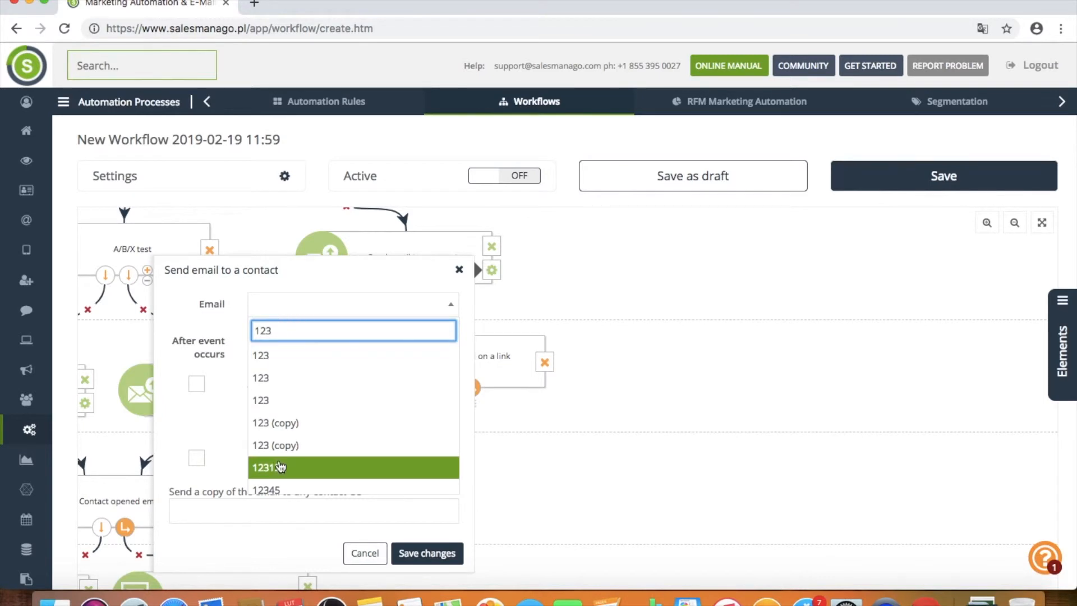
left_click(286, 473)
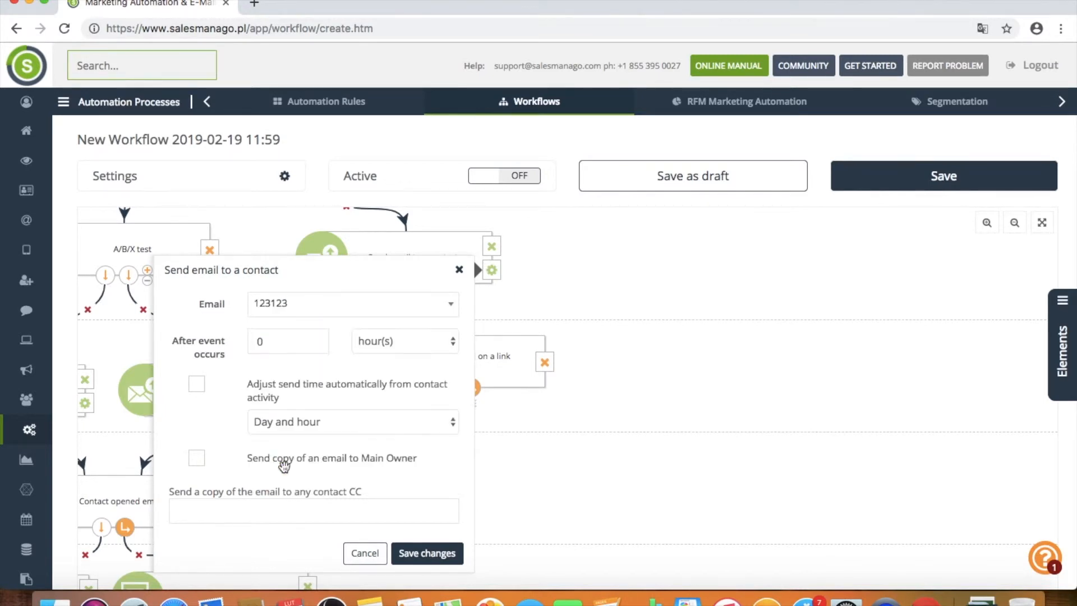
Step: Set this email's delay to 2 hours, enable automatic send-time adjustment from contact activity, and save the changes
left_click(314, 339)
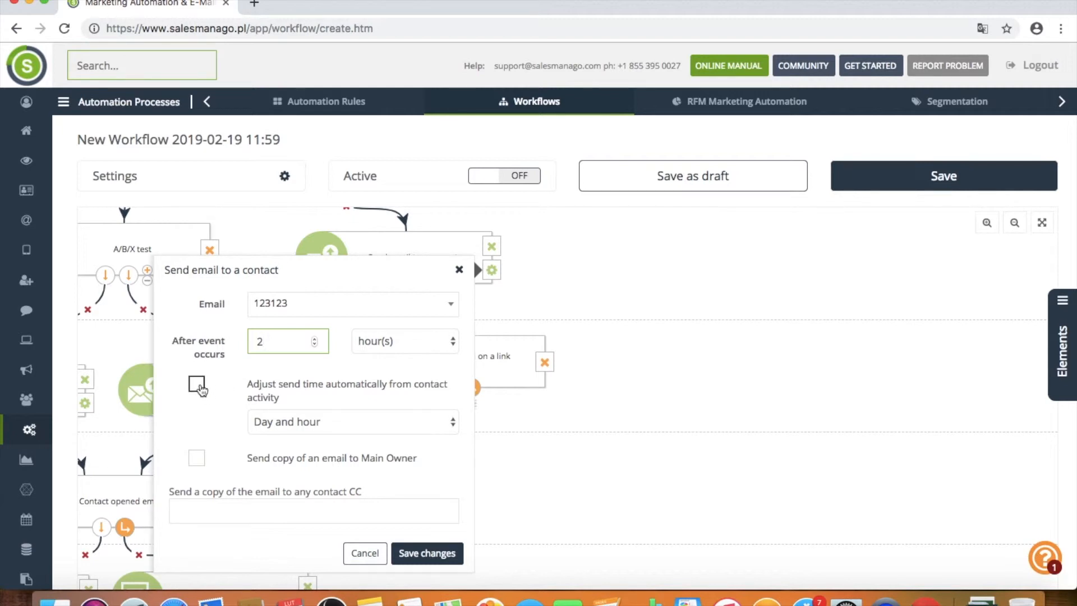
left_click(196, 385)
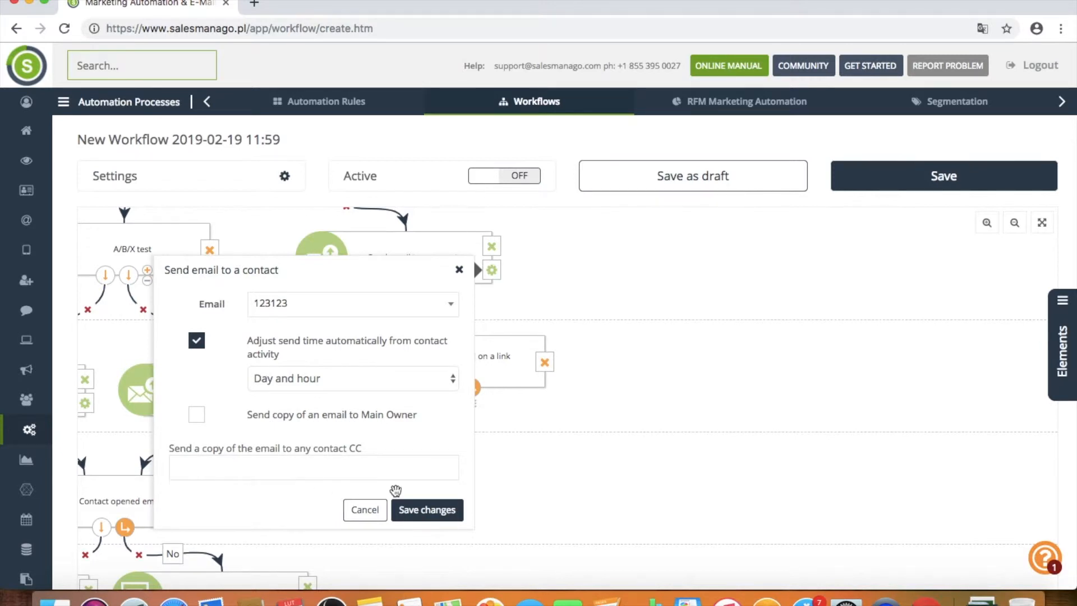
left_click(421, 511)
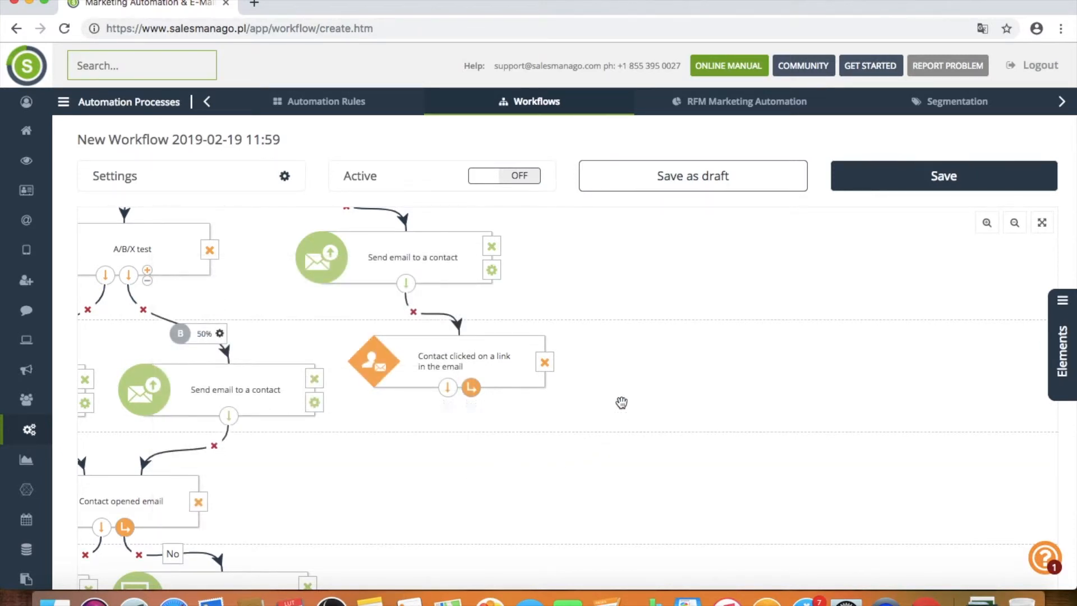
Step: Add a "Generate a coupon for a contact" action beneath the second branch's "Contact clicked on a link in the email" condition
left_click(1061, 353)
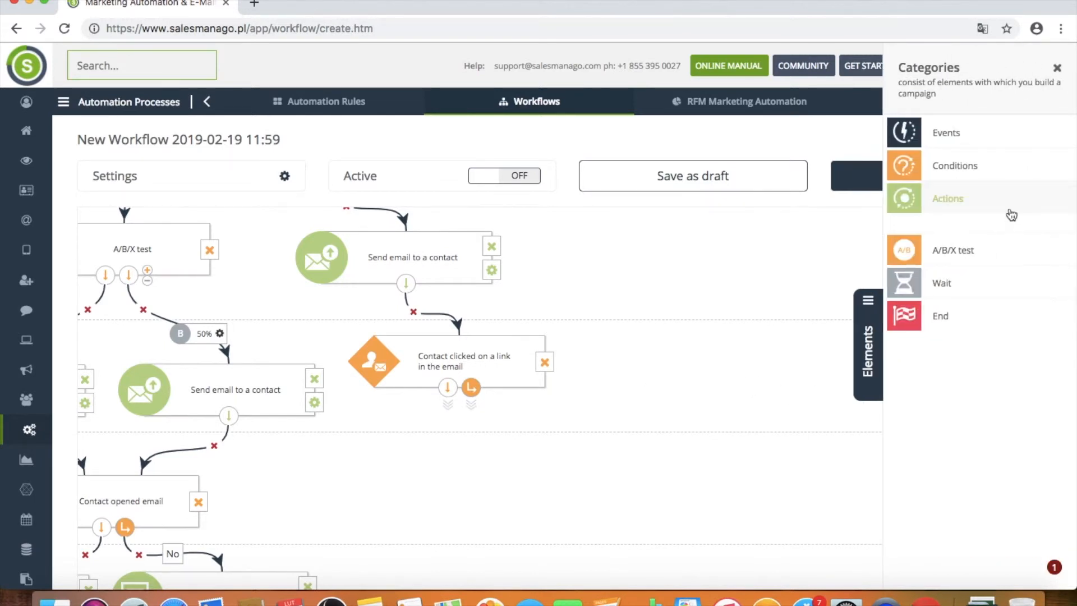
left_click(956, 200)
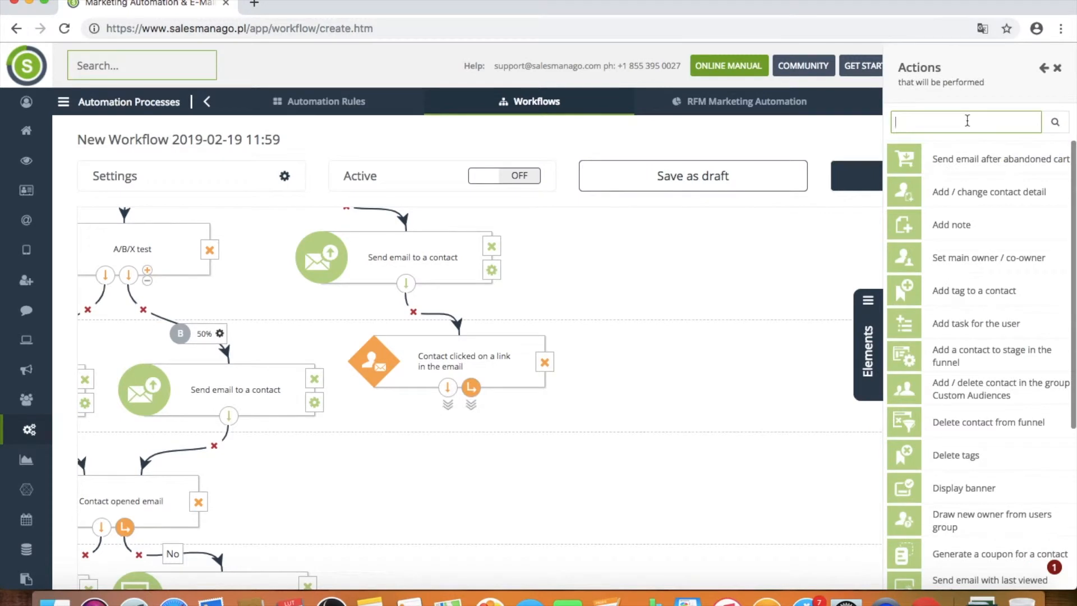
type("generate")
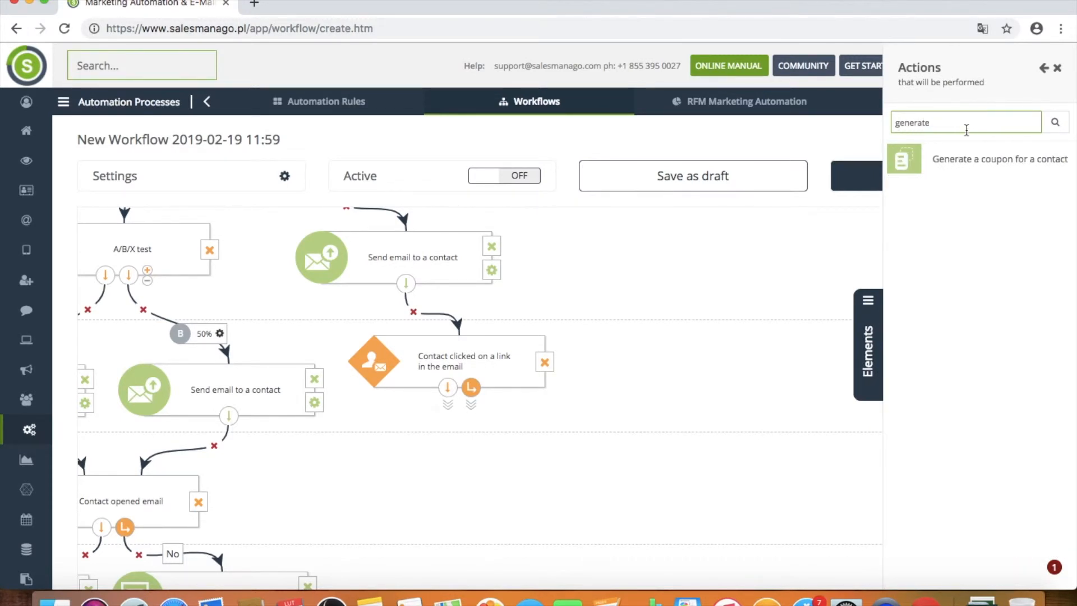
left_click_drag(979, 158, 402, 467)
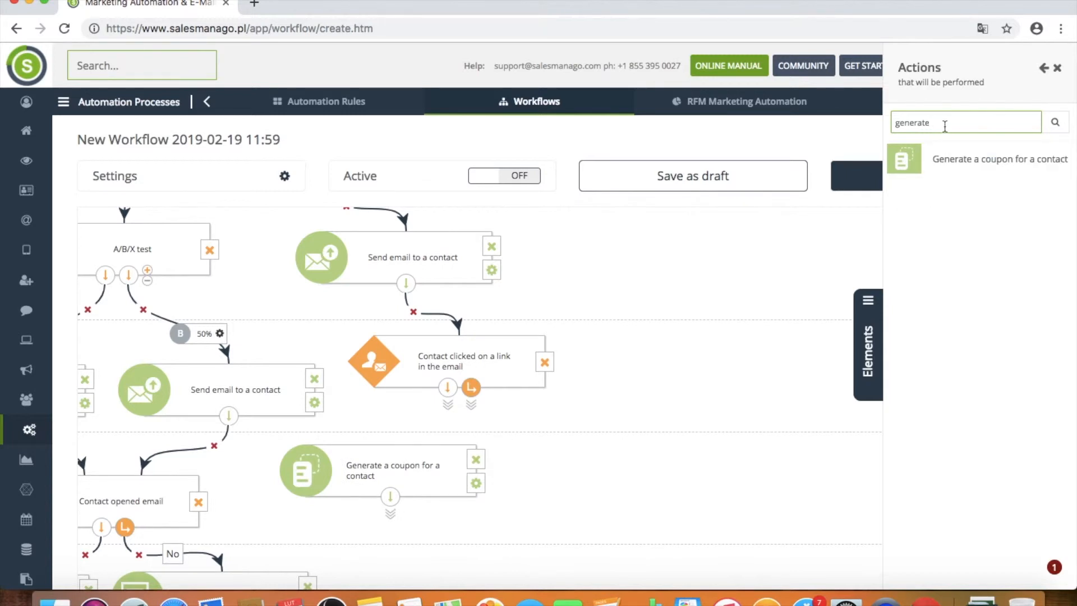
Step: Add a "Run automation rule" action beside the second branch's "Generate a coupon for a contact" action
key("BackSpace")
key("BackSpace")
key("BackSpace")
key("BackSpace")
key("BackSpace")
key("BackSpace")
key("BackSpace")
key("BackSpace")
type("run")
left_click_drag(966, 159, 583, 464)
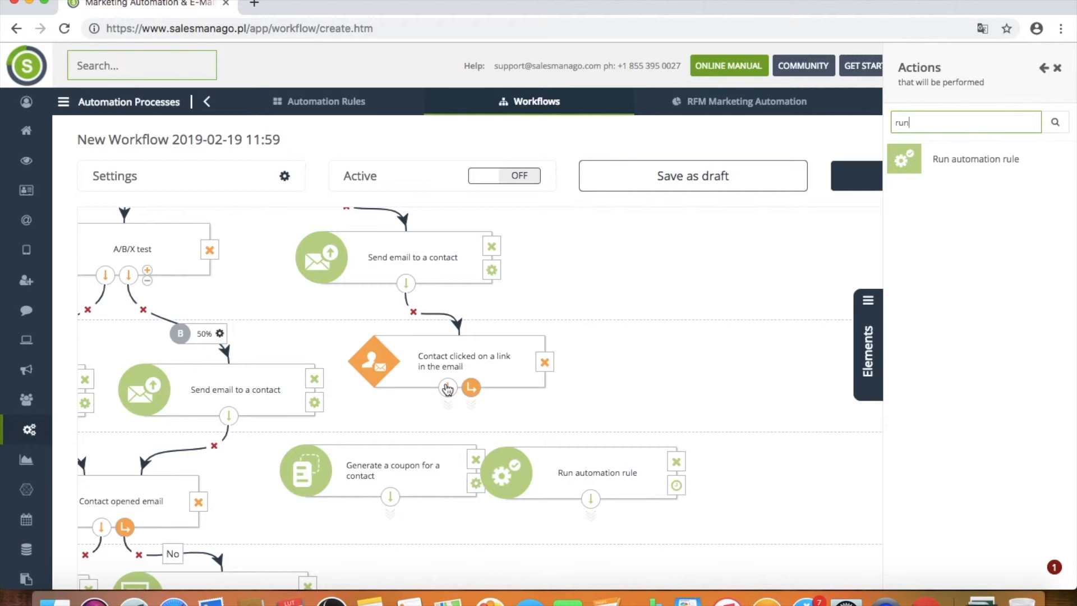
Step: Connect the link-click condition's positive output to the coupon action and its No output to the "Run automation rule" action
left_click_drag(447, 387, 370, 447)
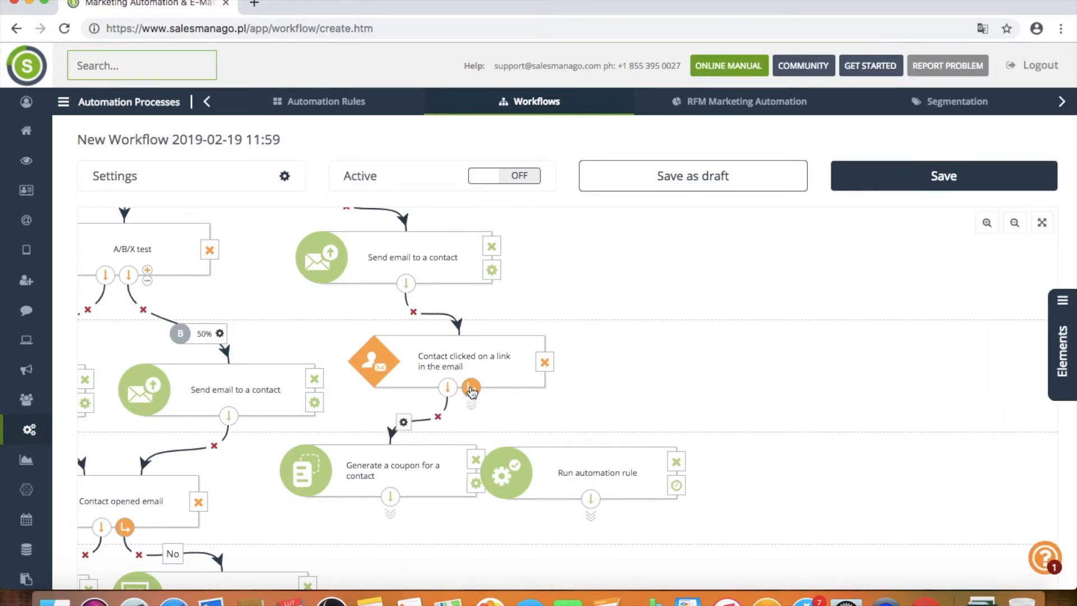
left_click_drag(473, 390, 572, 450)
left_click_drag(679, 412, 730, 339)
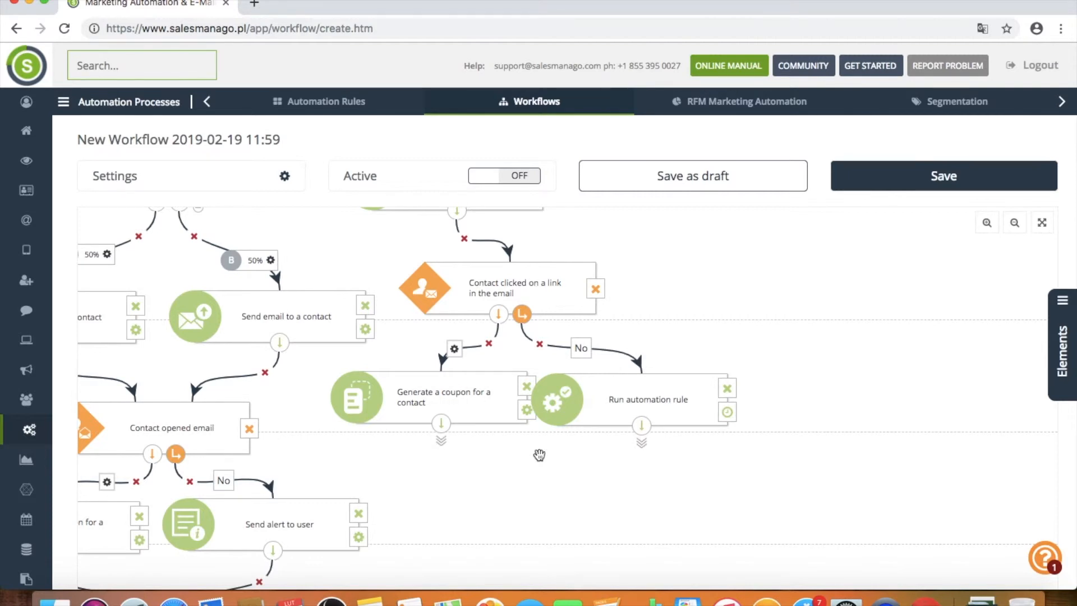
Step: Add an "Add a contact to stage in the funnel" action beneath the second branch's coupon action and connect the coupon action to it
left_click(1058, 353)
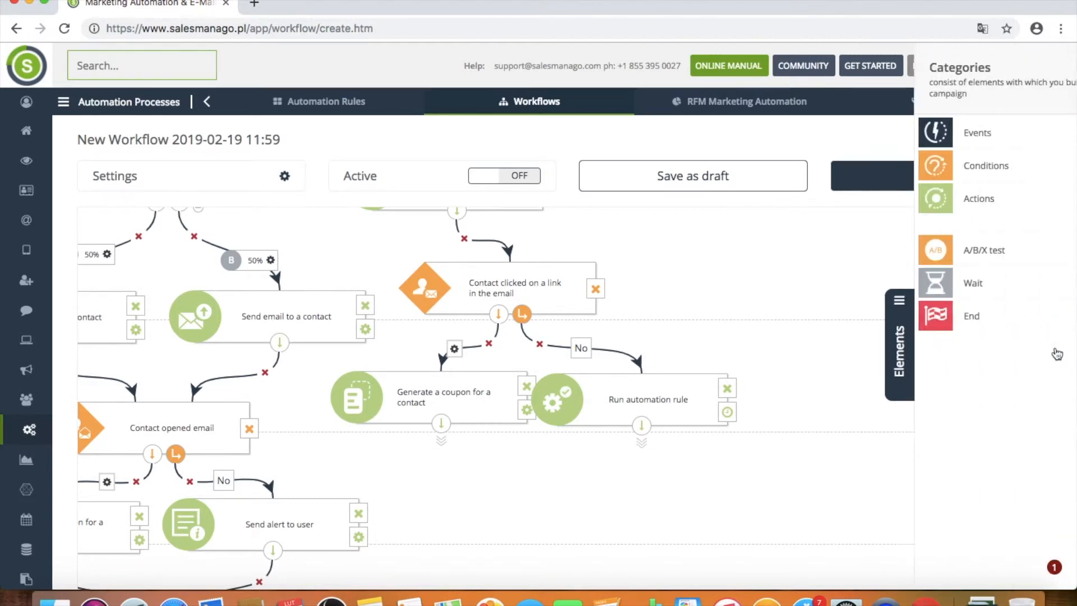
left_click(949, 199)
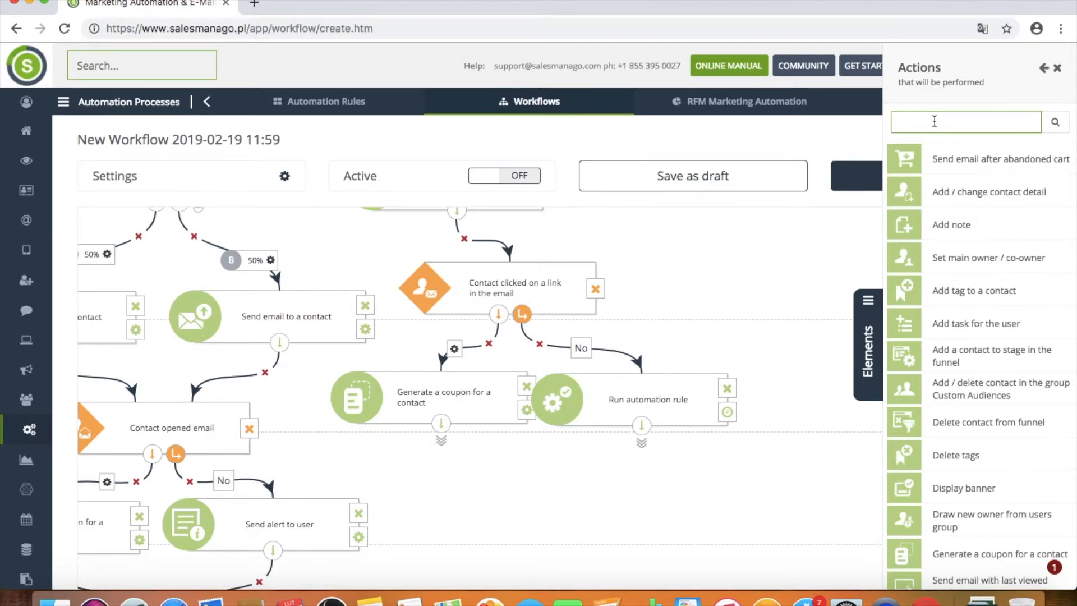
type("add")
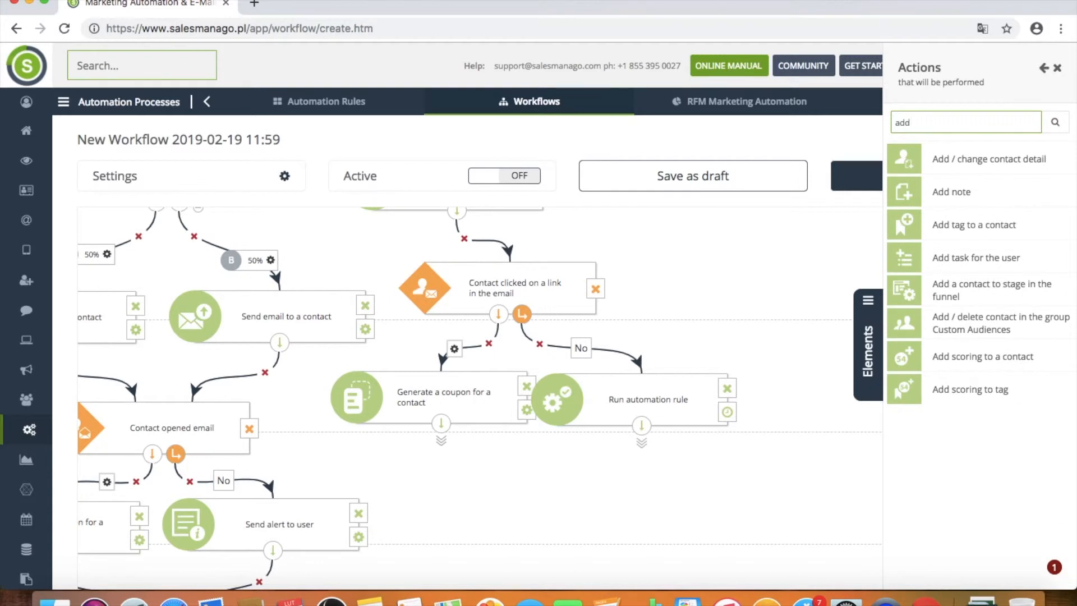
left_click_drag(960, 291, 462, 489)
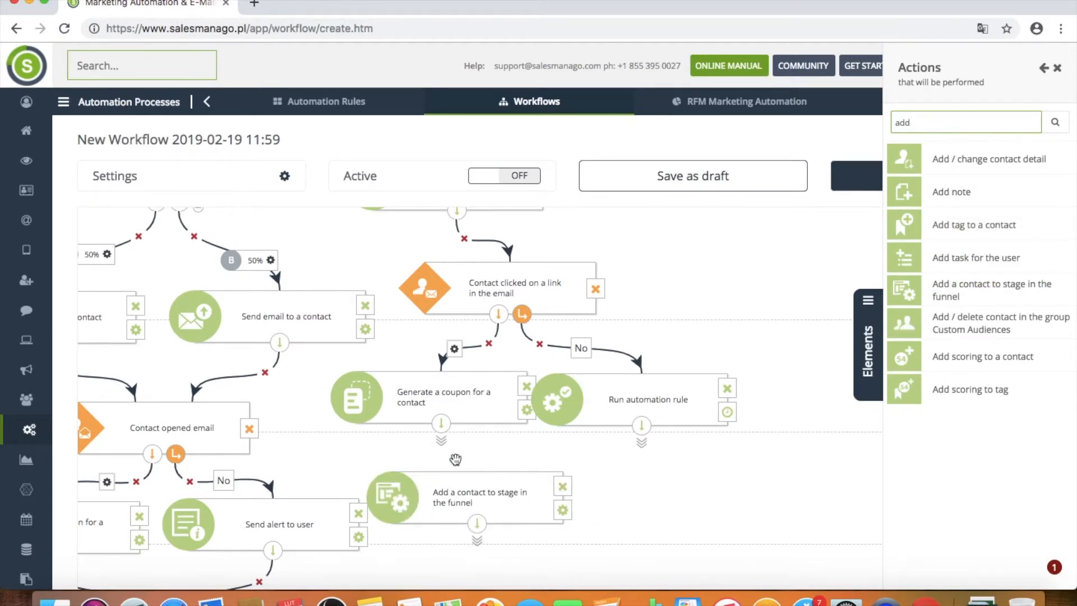
left_click_drag(442, 426, 475, 475)
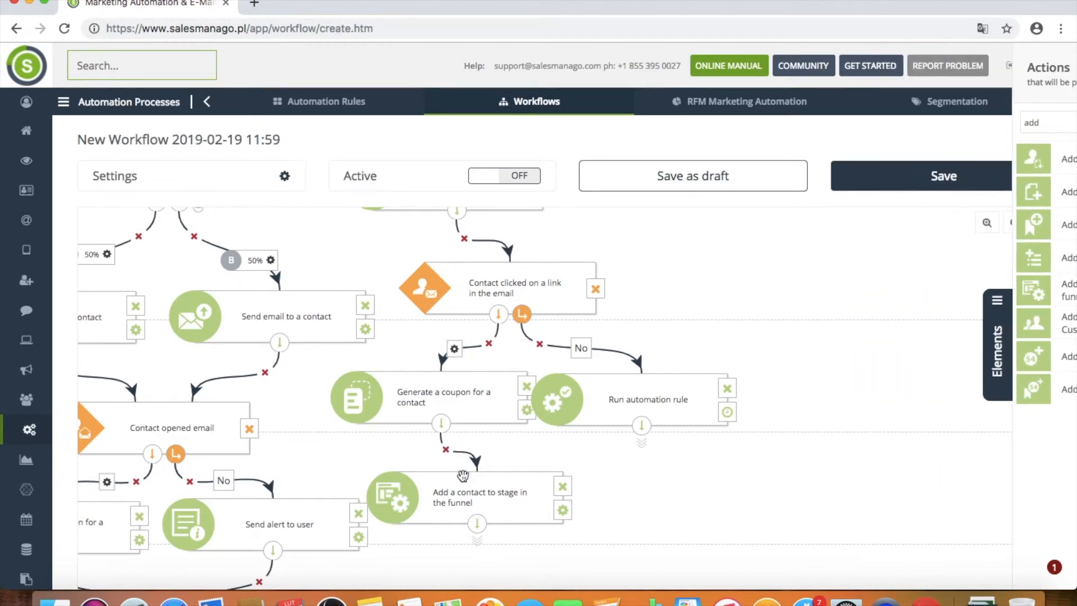
Step: Choose Sales funnel 1 as the funnel for the "Add a contact to stage in the funnel" action and save the changes
left_click_drag(637, 497, 644, 320)
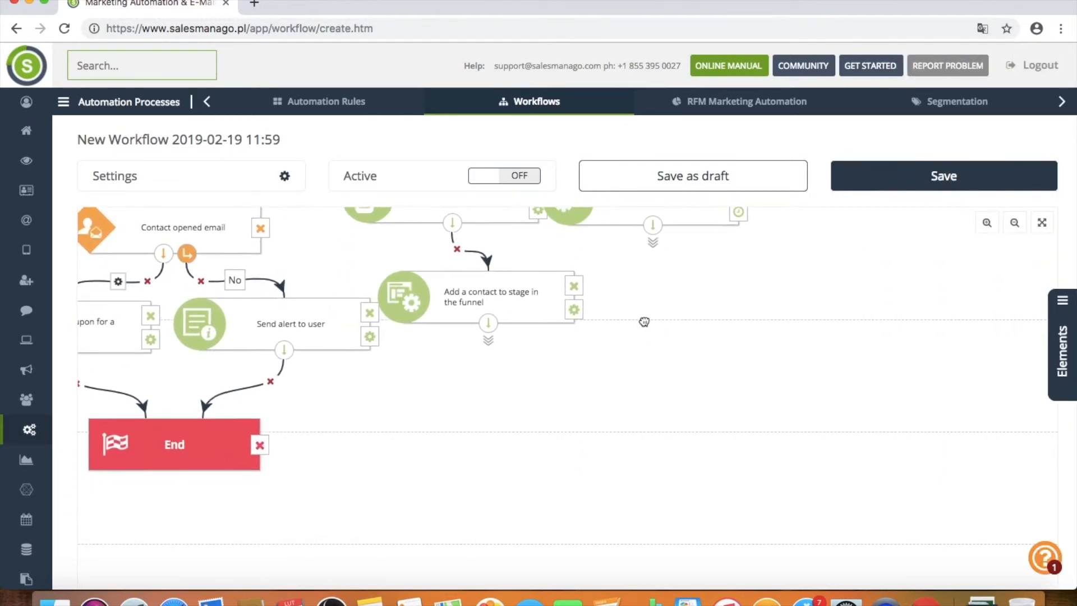
left_click(573, 309)
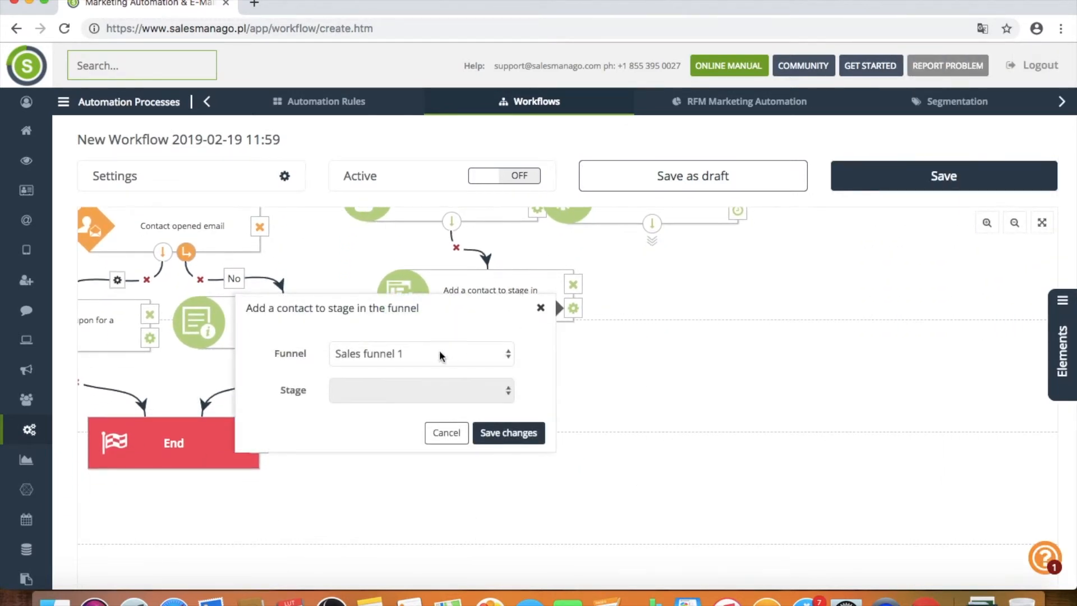
left_click(418, 355)
left_click(418, 355)
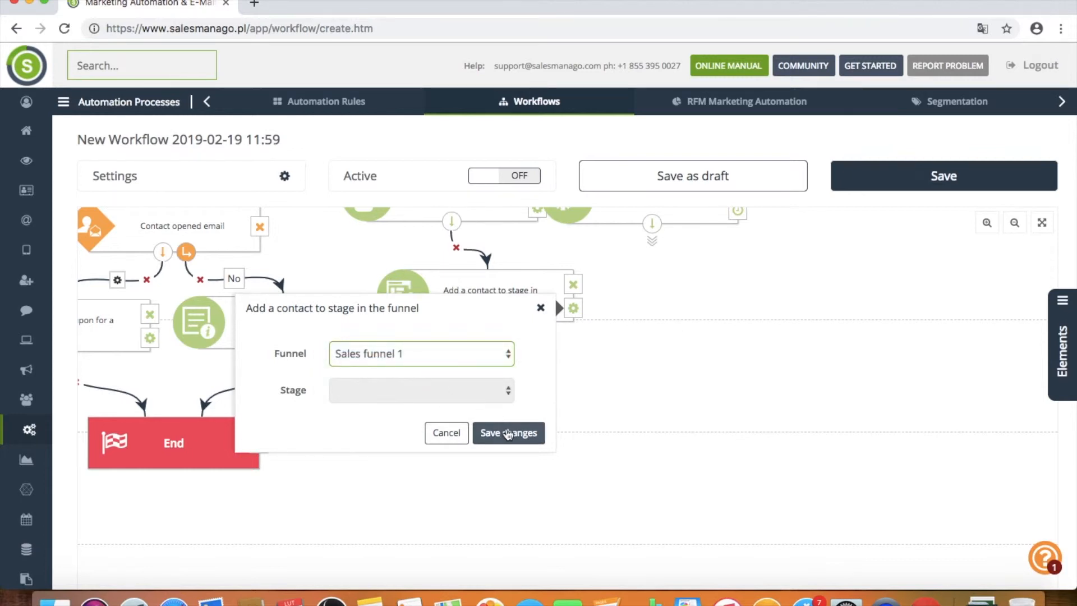
left_click(507, 432)
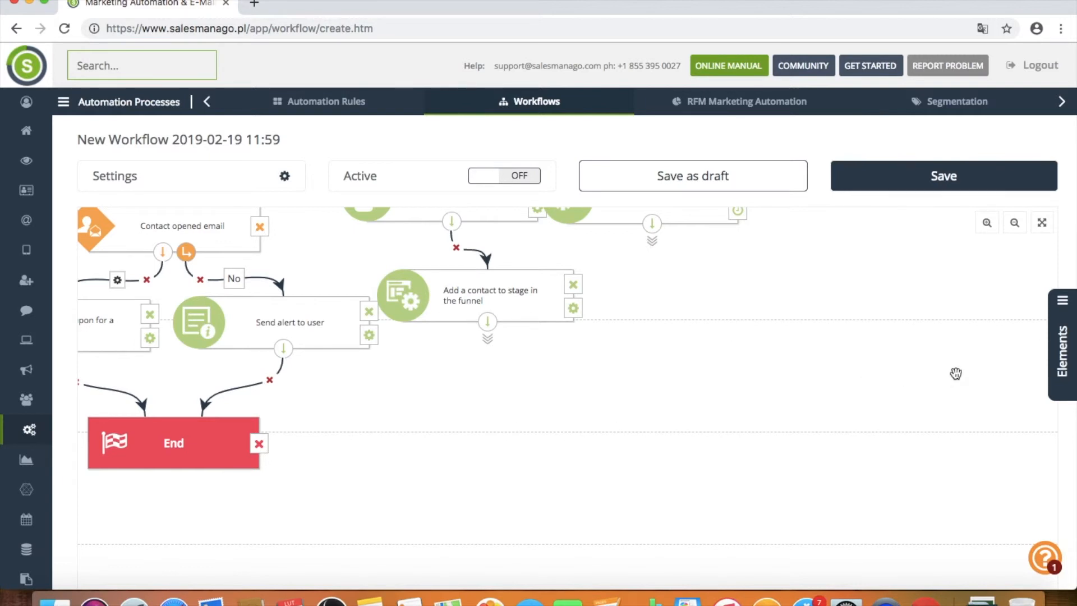
Step: Add a Wait element beneath the second branch and connect both the funnel stage action and the "Run automation rule" action to it
left_click(1055, 368)
left_click_drag(956, 287, 590, 395)
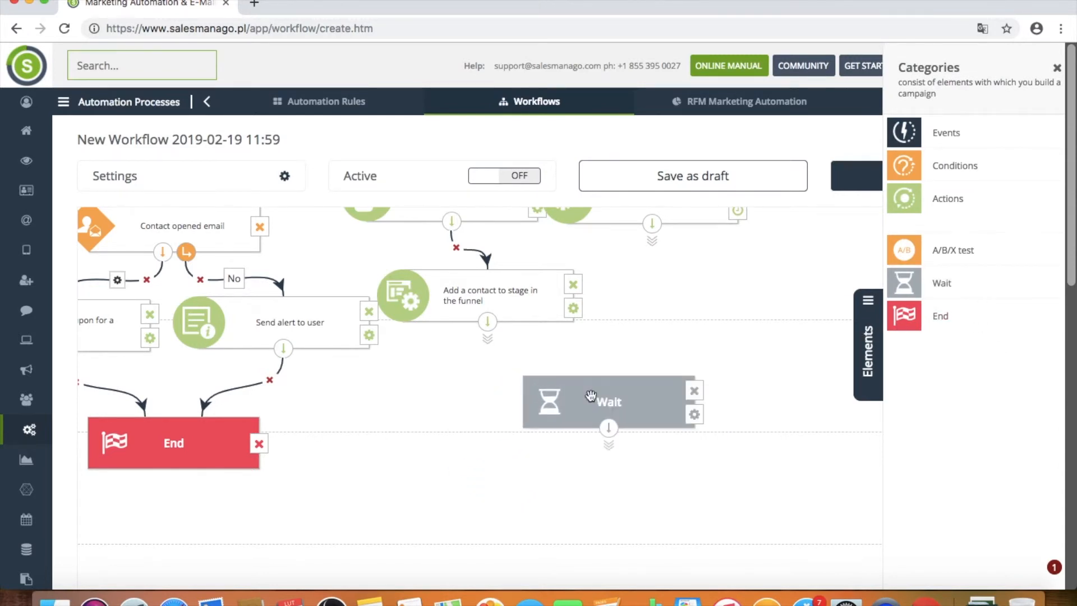
left_click_drag(487, 321, 587, 373)
left_click_drag(651, 225, 626, 378)
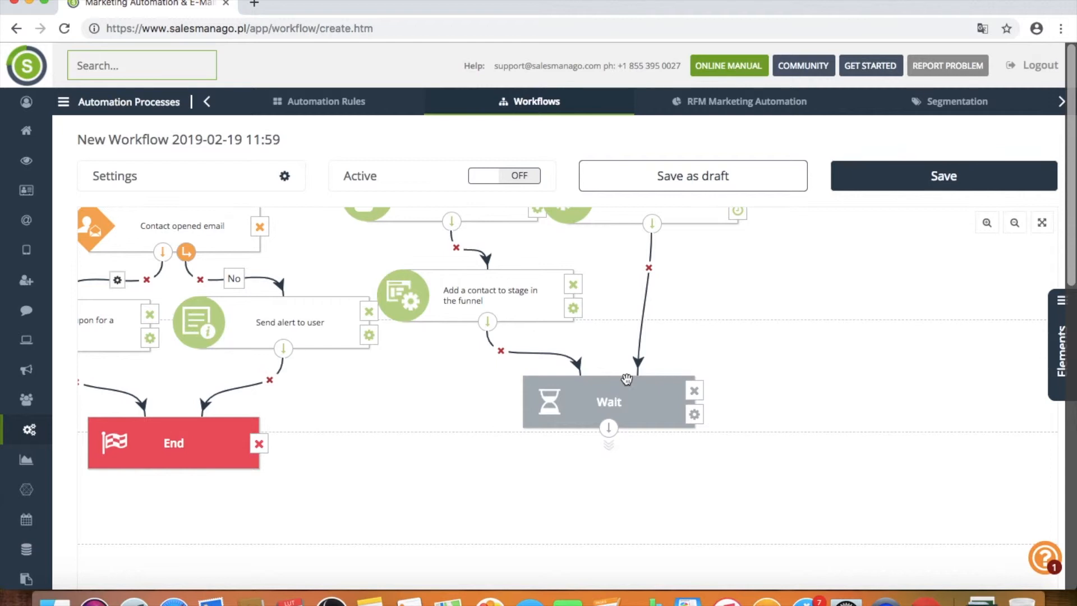
Step: Set the Wait element's delay to 2 weeks and save the changes
left_click(694, 414)
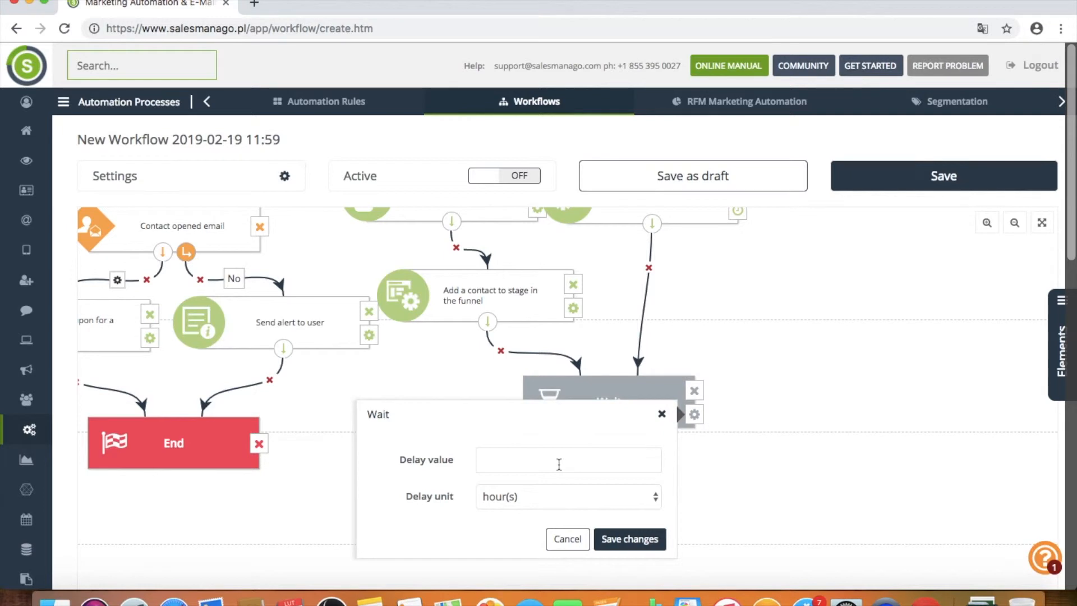
left_click(531, 460)
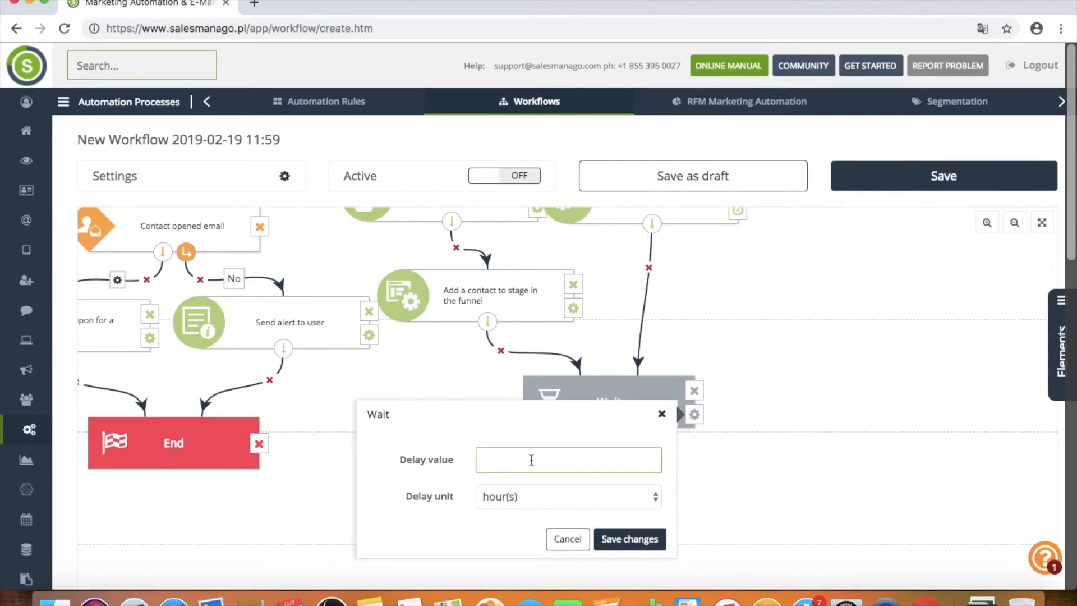
left_click(554, 496)
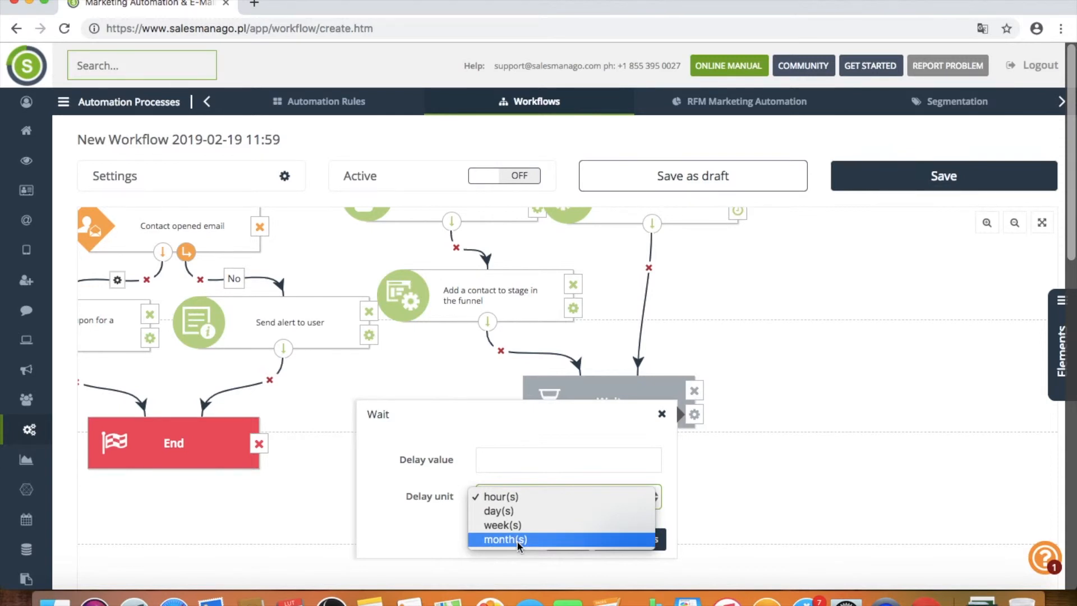
left_click(676, 493)
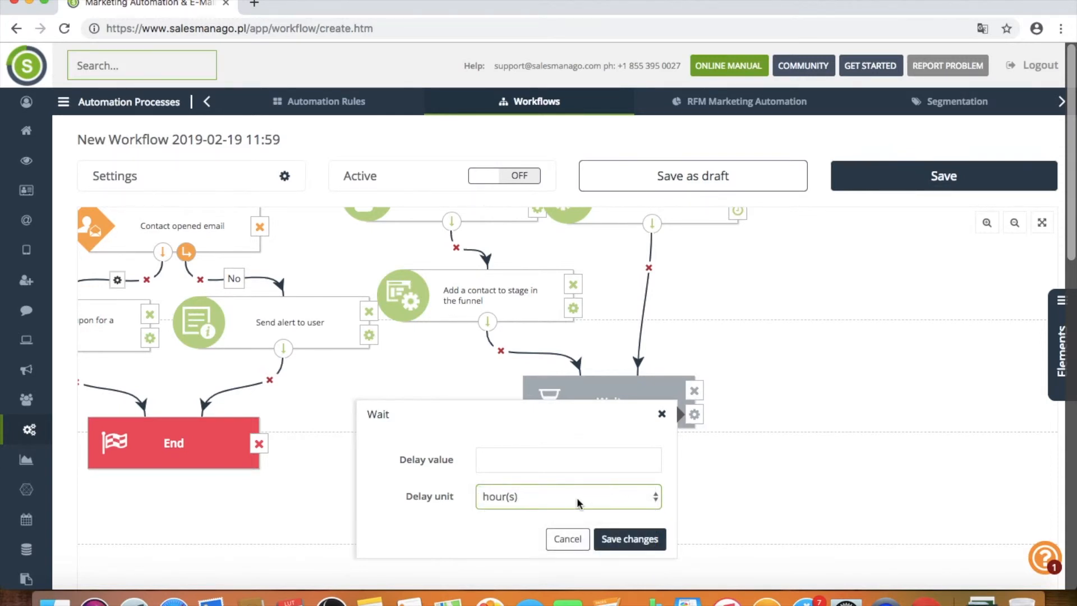
left_click(531, 457)
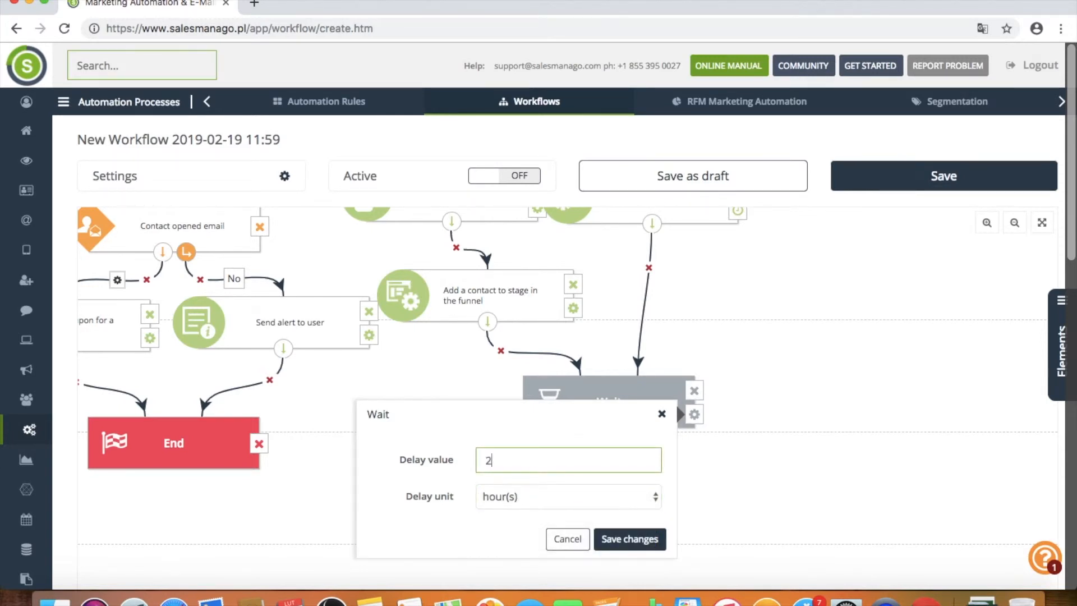
left_click(573, 493)
left_click(516, 524)
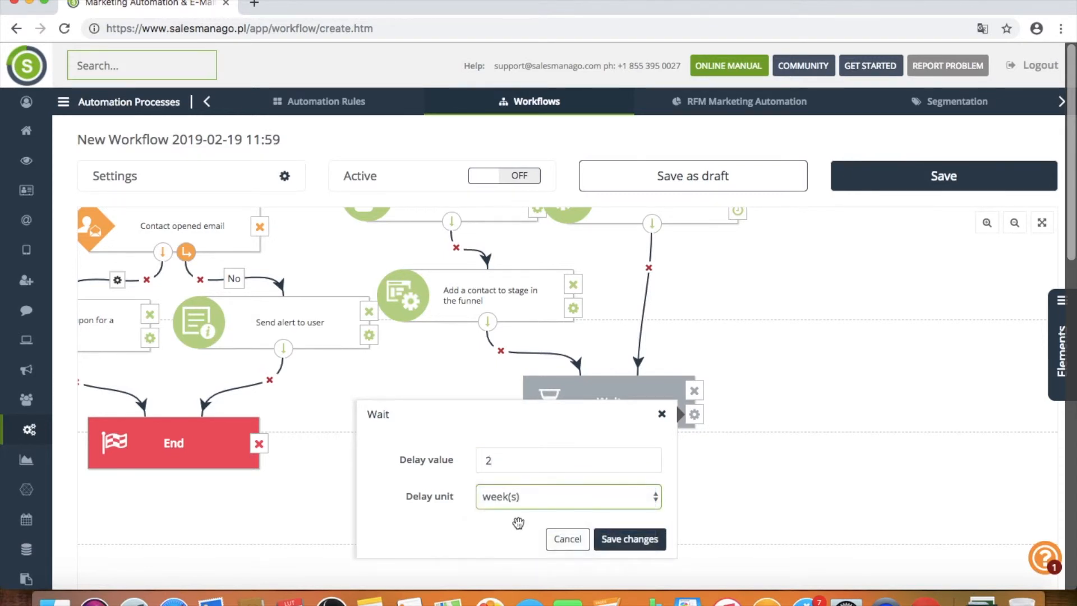
left_click(620, 543)
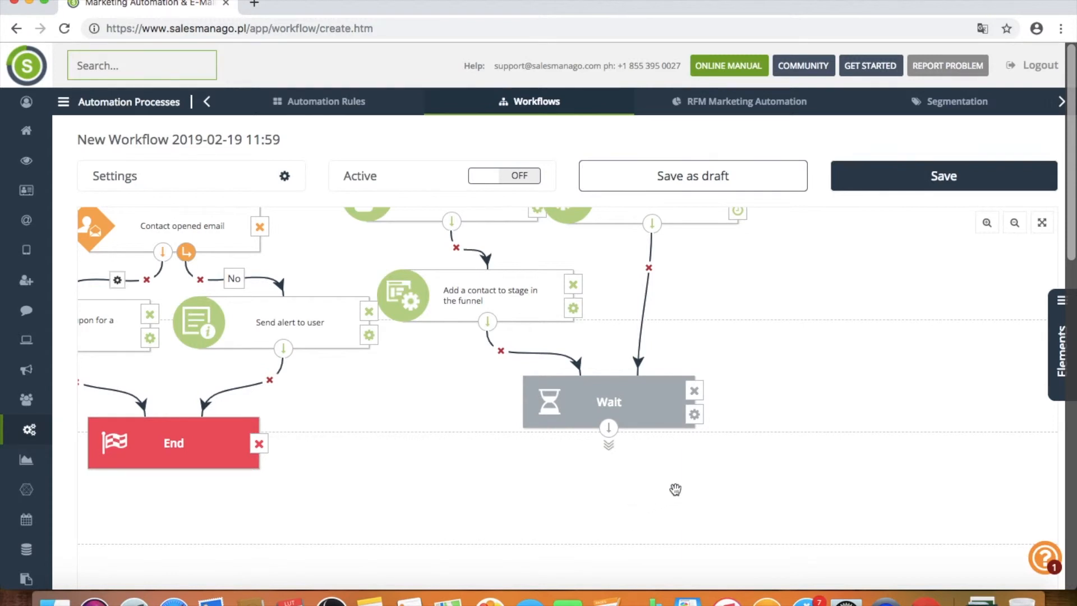
Step: Move the End element between the two branches, below the Wait element, and connect Wait to it
left_click_drag(194, 463, 379, 587)
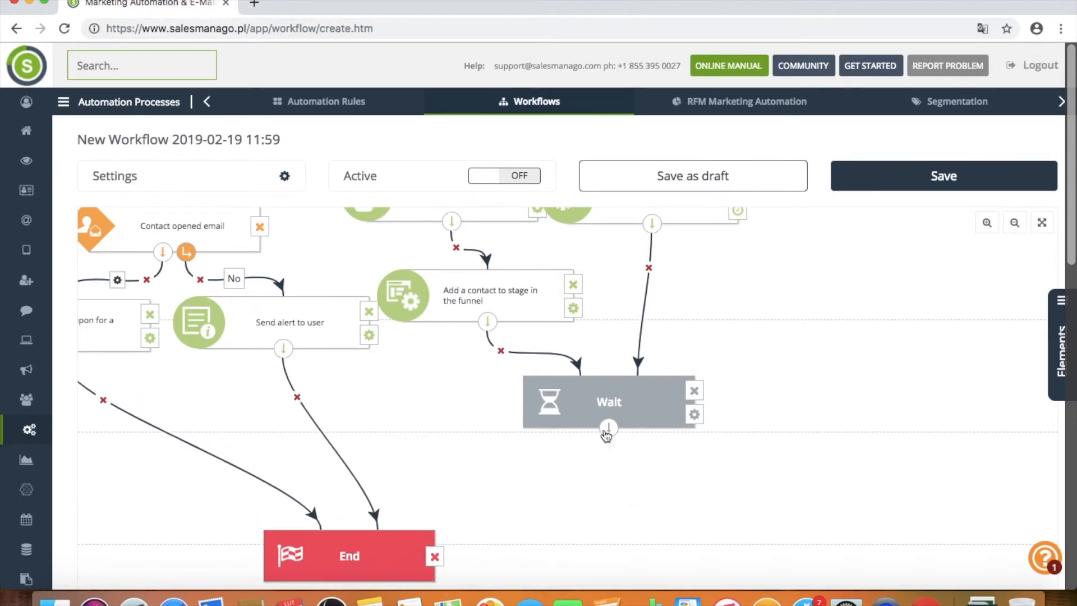
mouse_move(608, 429)
left_mouse_down()
mouse_move(454, 476)
mouse_move(389, 530)
left_mouse_up()
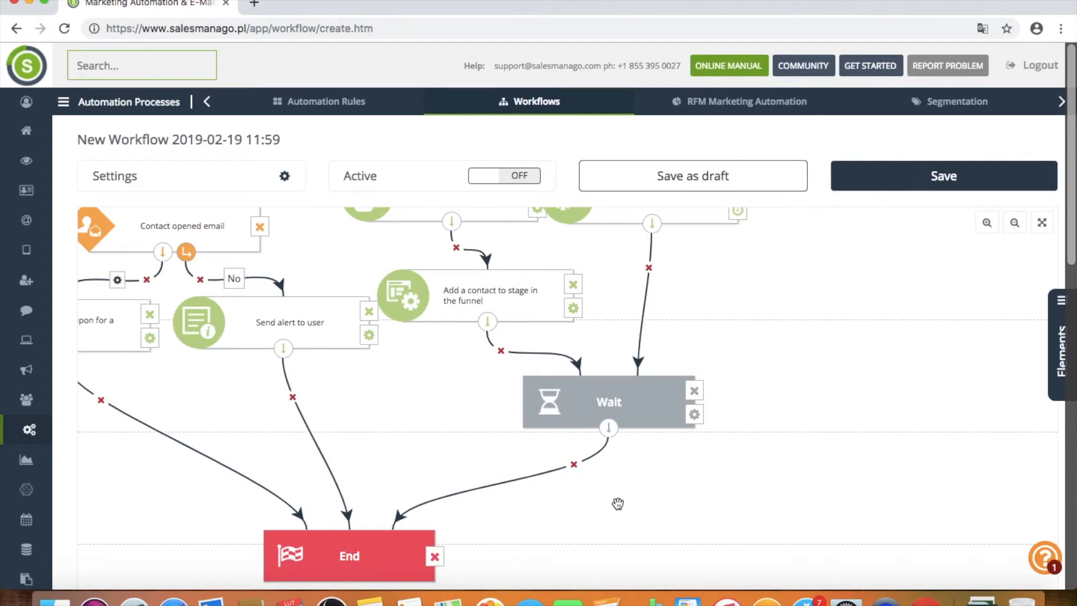
left_click_drag(778, 383, 892, 460)
left_click_drag(848, 377, 880, 473)
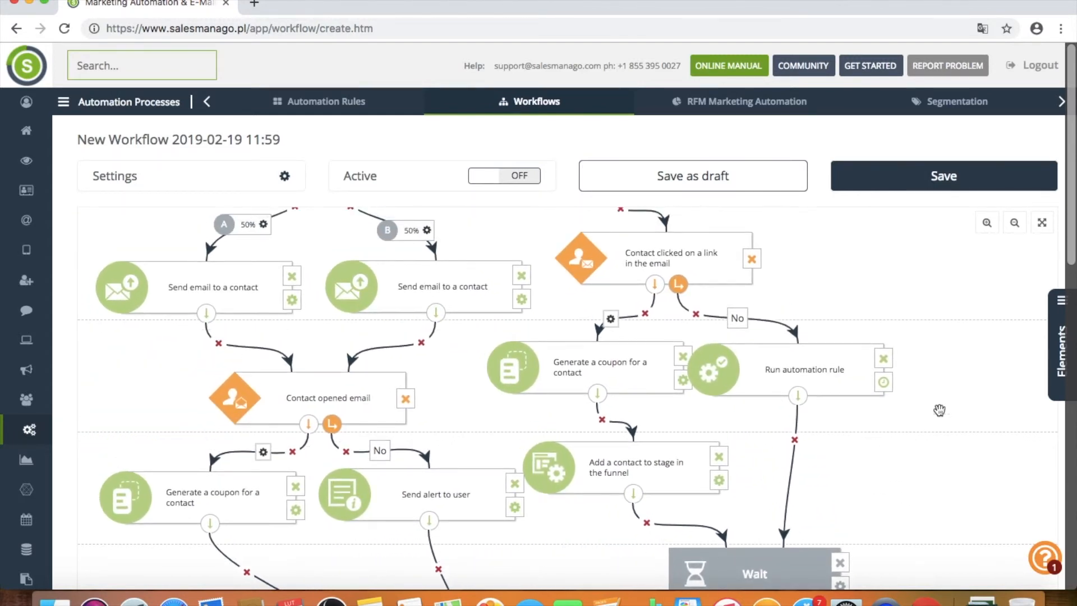
left_click_drag(947, 370, 970, 491)
left_click_drag(887, 348, 894, 452)
left_click_drag(878, 340, 882, 449)
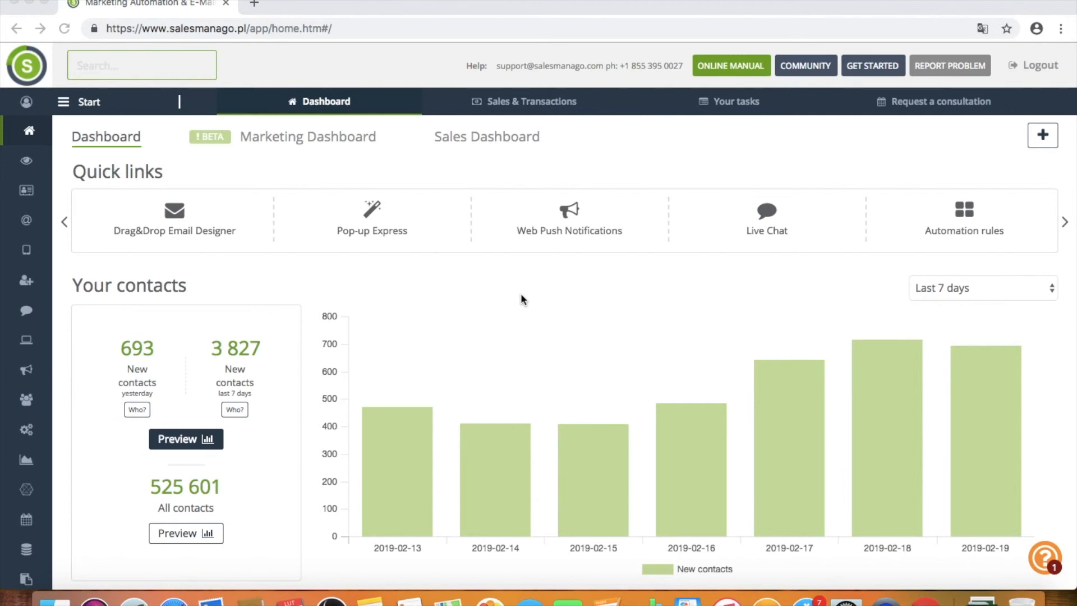
Step: Open the list of workflows under Automation Processes
scroll(211, 466, "down", 3)
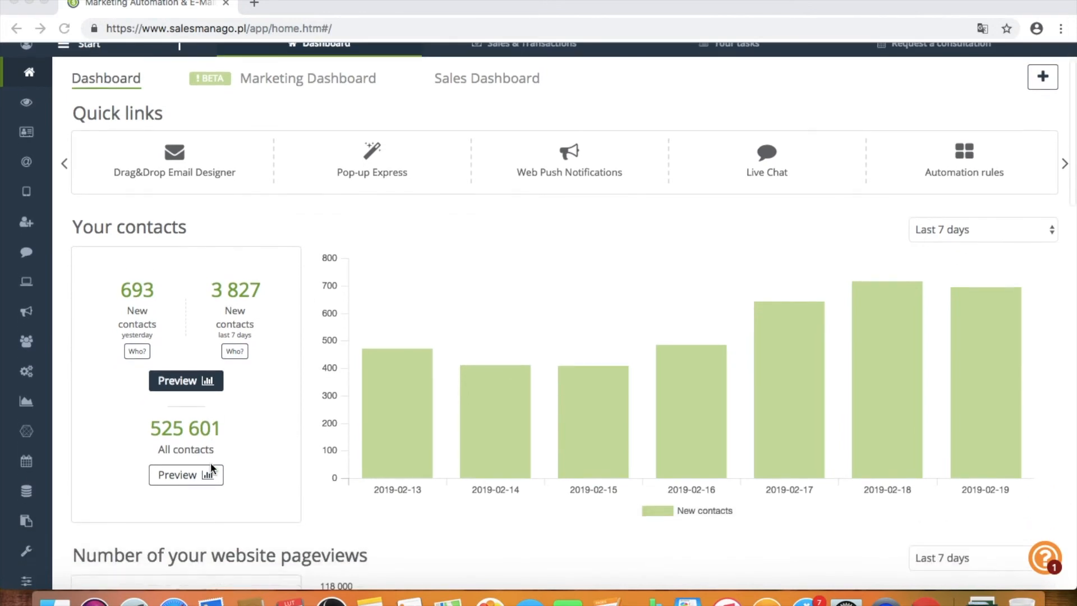
left_click(31, 364)
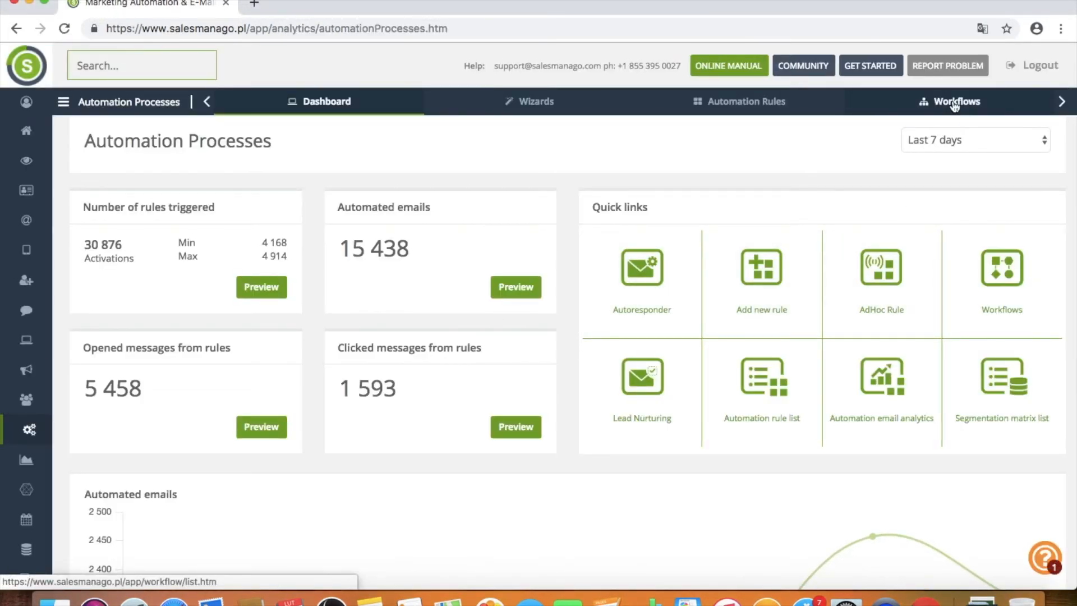
left_click(954, 103)
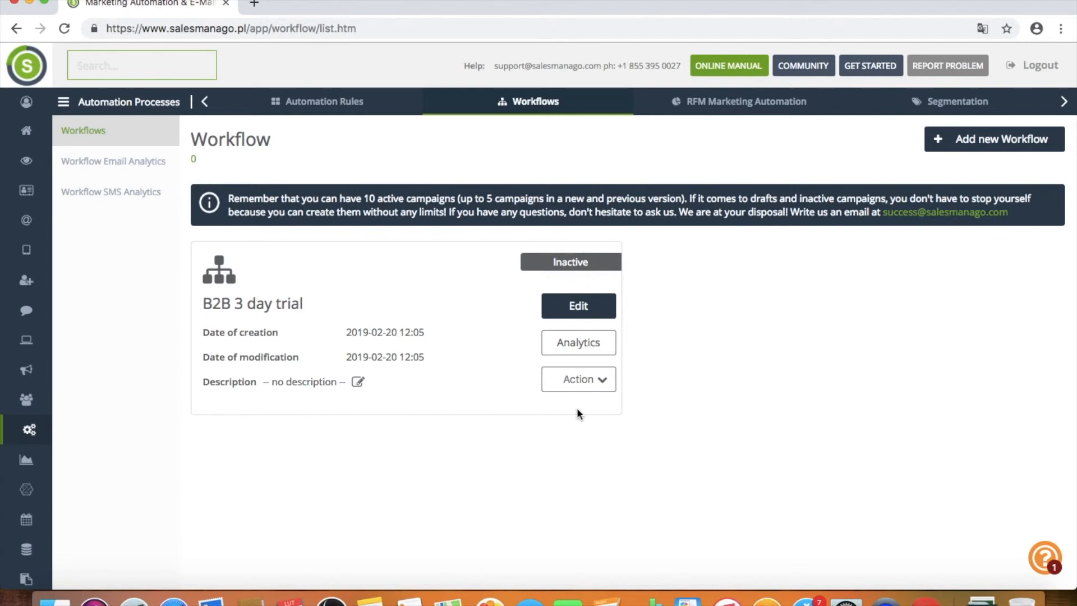
Step: Check the actions available for the "B2B 3 day trial" workflow and open its analytics
left_click(602, 379)
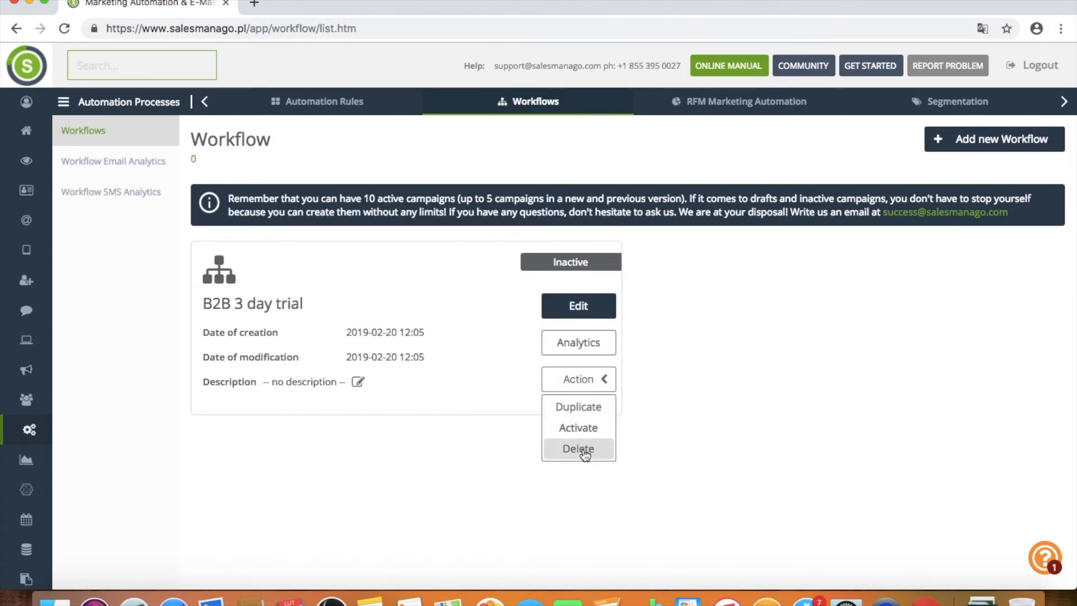
left_click(492, 382)
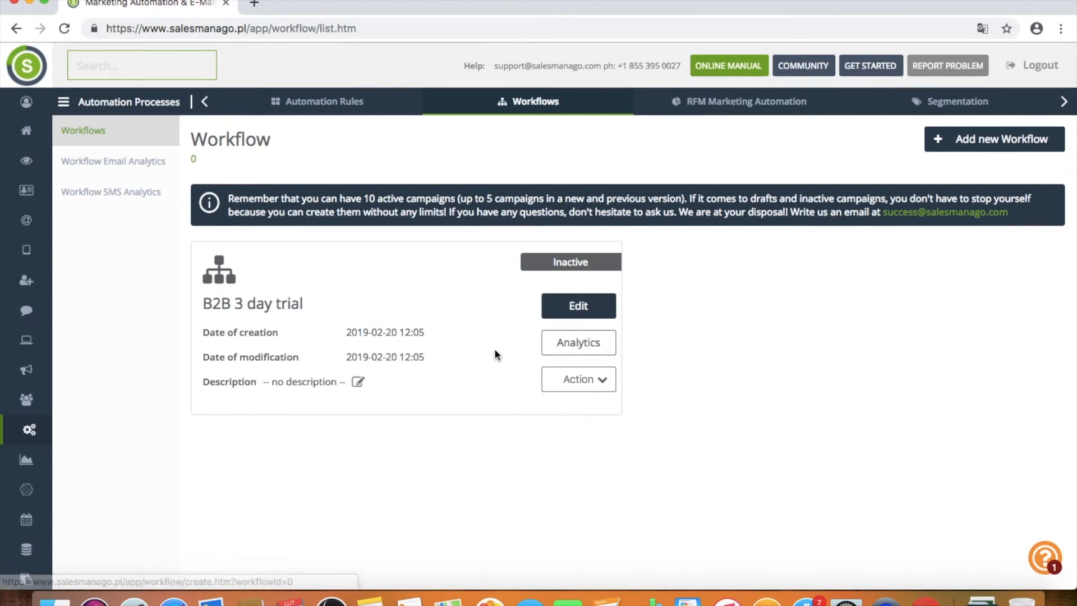
left_click(599, 349)
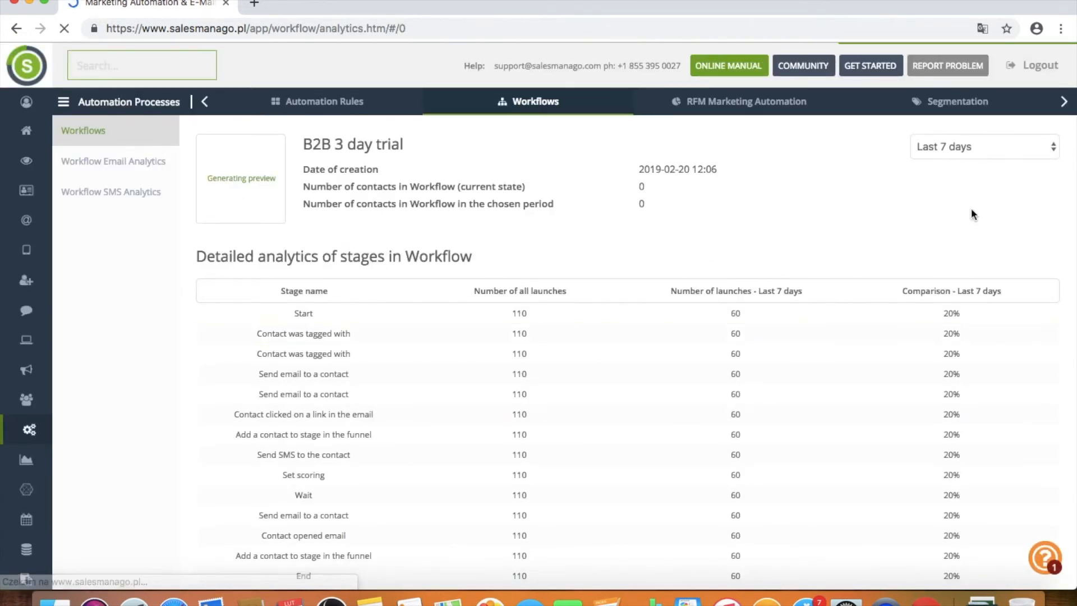
Step: Check the available reporting periods and review the stage-by-stage launch analytics of the "B2B 3 day trial" workflow
left_click(968, 145)
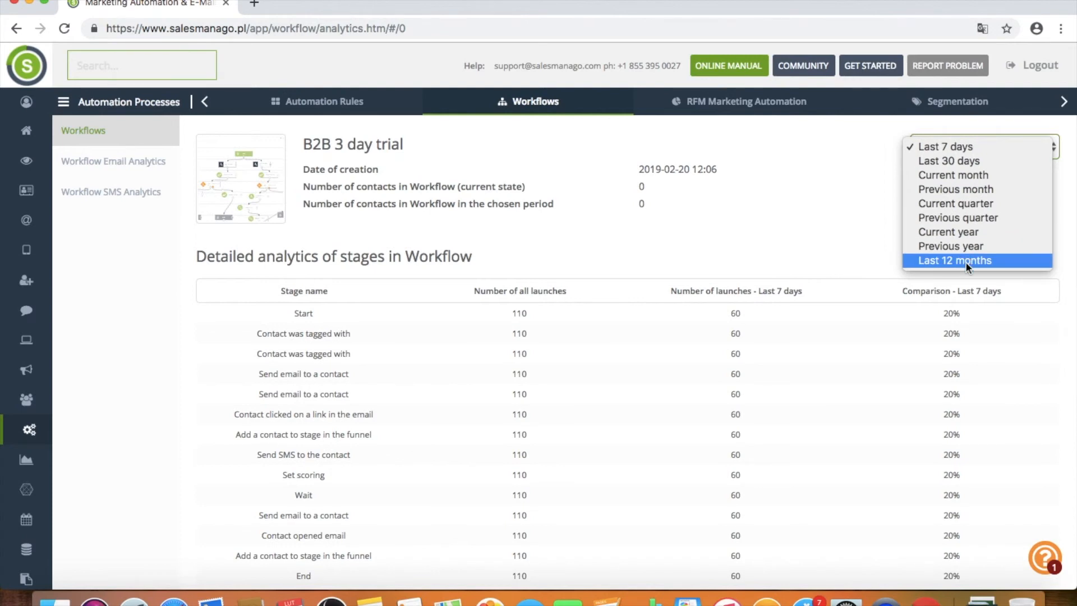
left_click(839, 223)
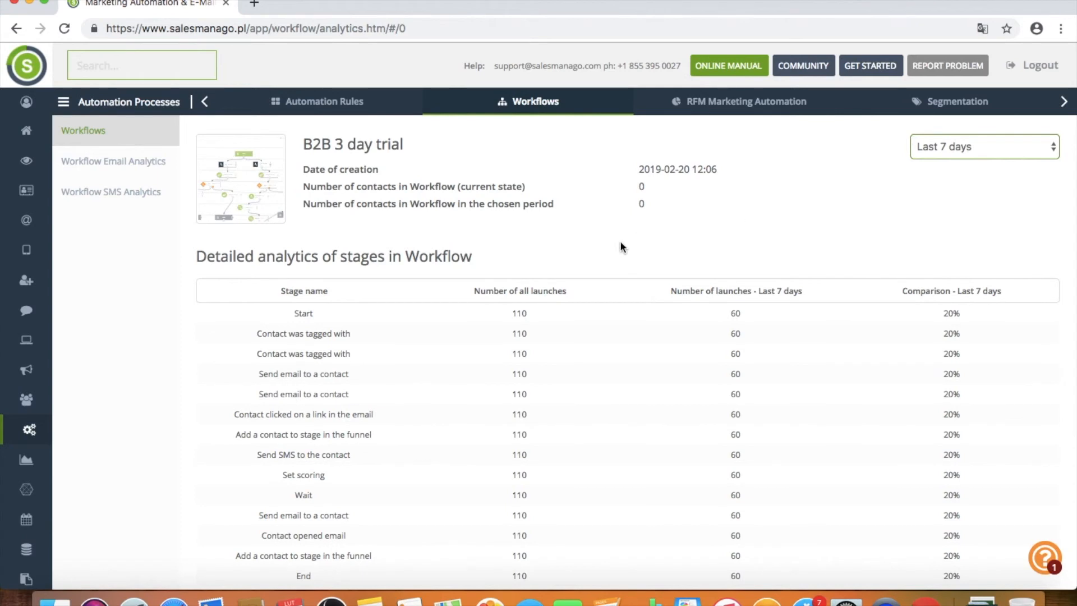
scroll(610, 246, "down", 5)
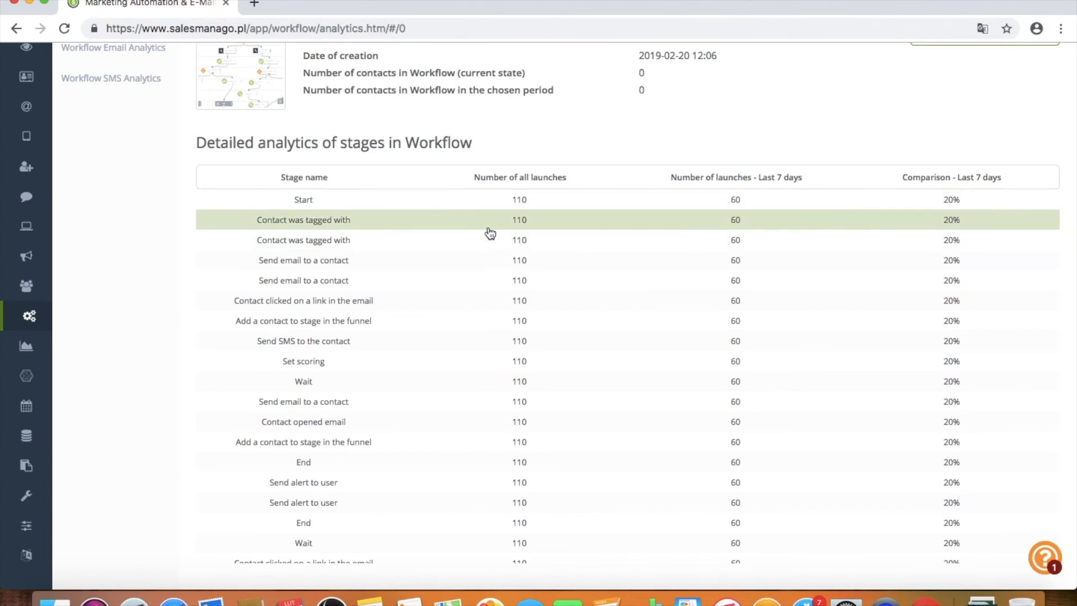
scroll(203, 231, "up", 5)
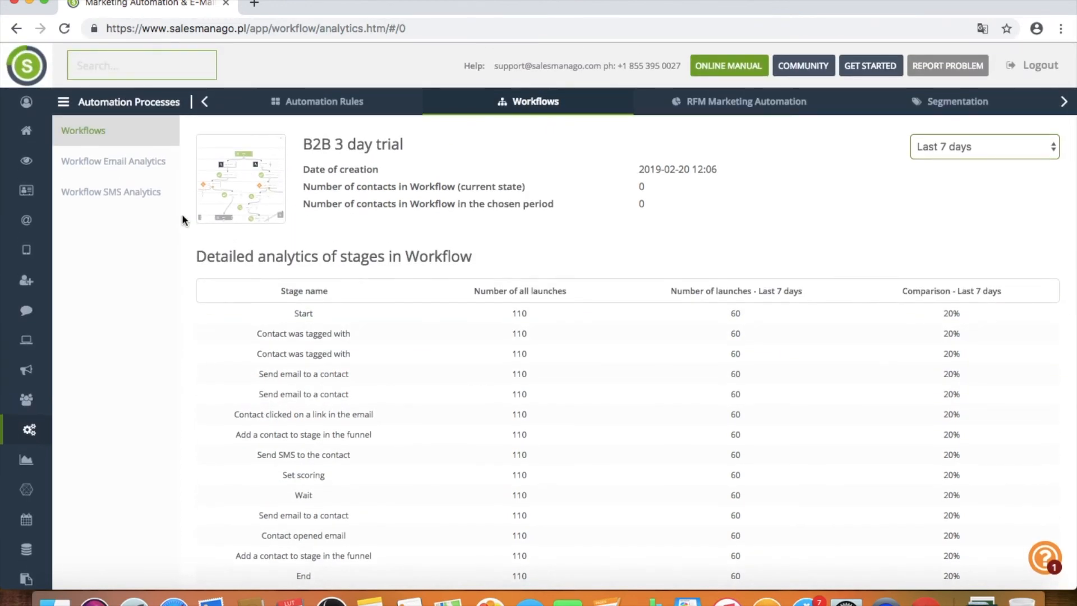
Step: Open the Workflow Email Analytics and check the reporting periods available for the viewed and clicked messages chart
left_click(136, 166)
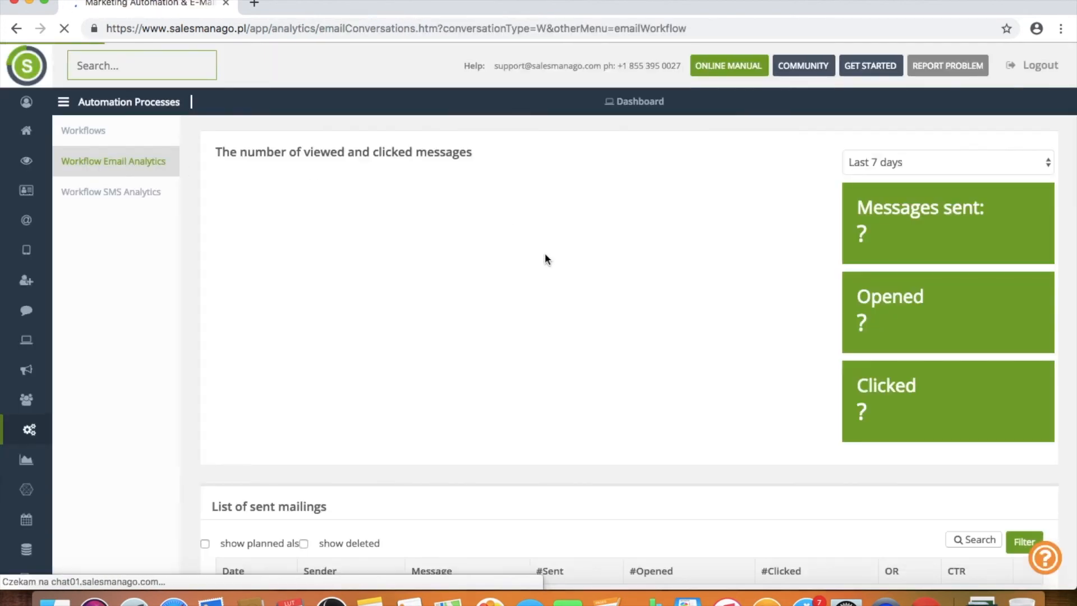
left_click(974, 166)
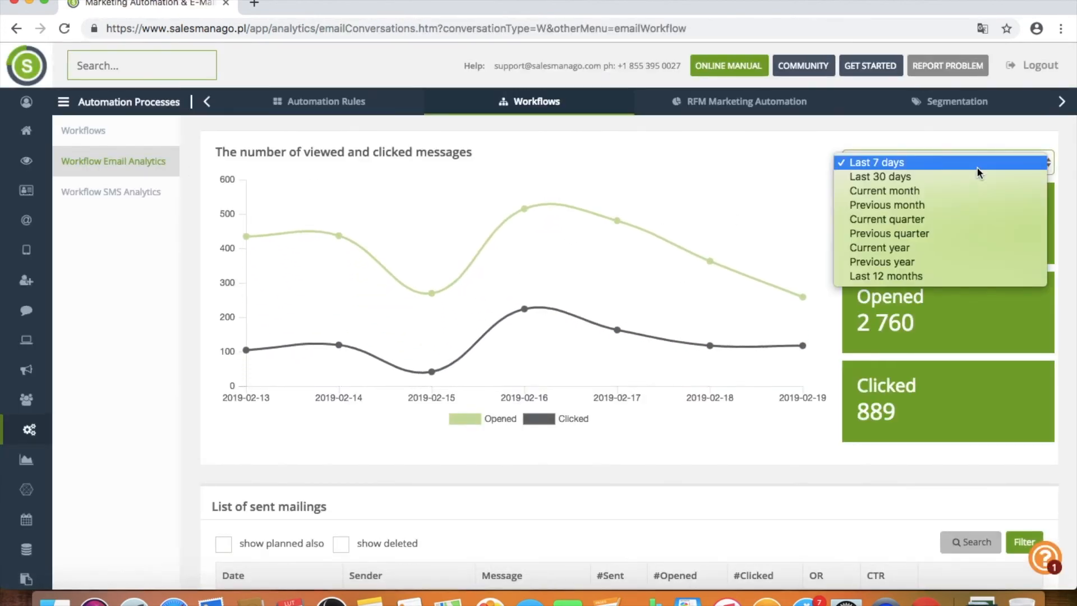
left_click(960, 163)
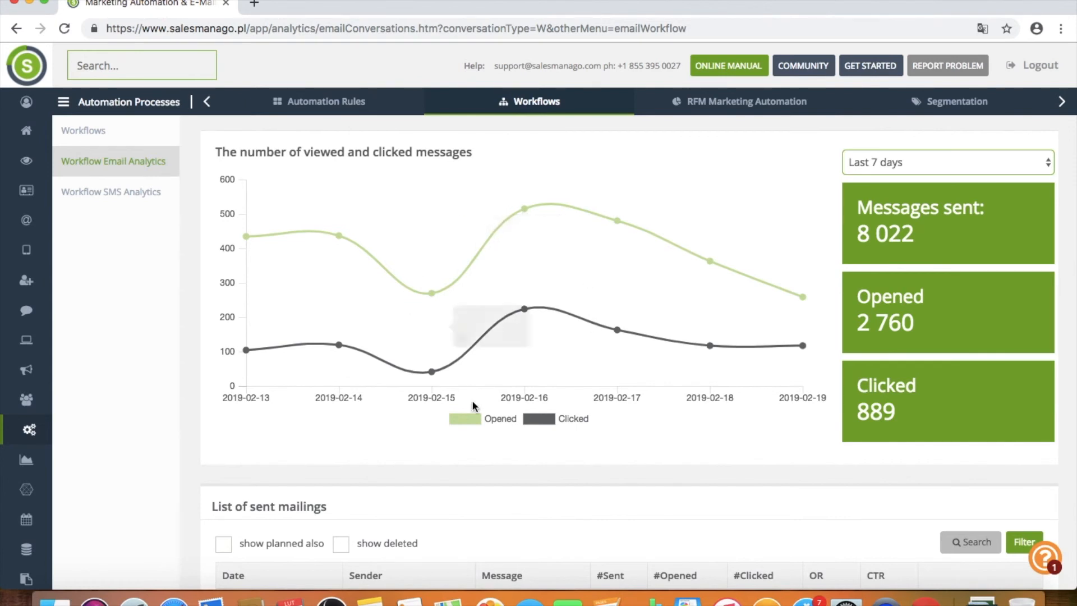
Step: Review the list of sent mailings, including its open and click rates and the export option
scroll(632, 452, "down", 1)
scroll(632, 452, "down", 5)
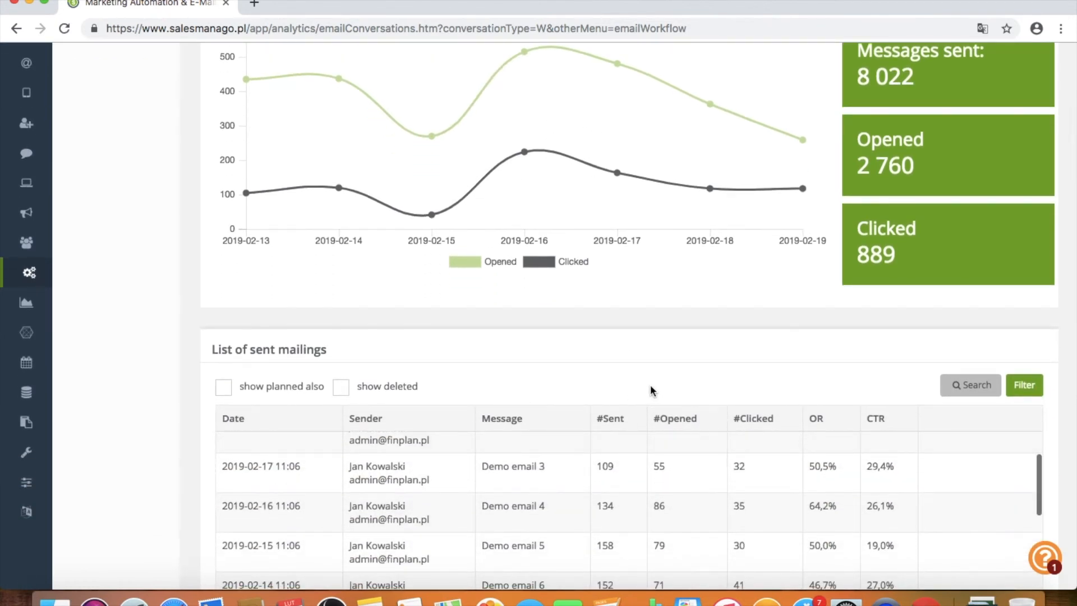
scroll(661, 386, "down", 3)
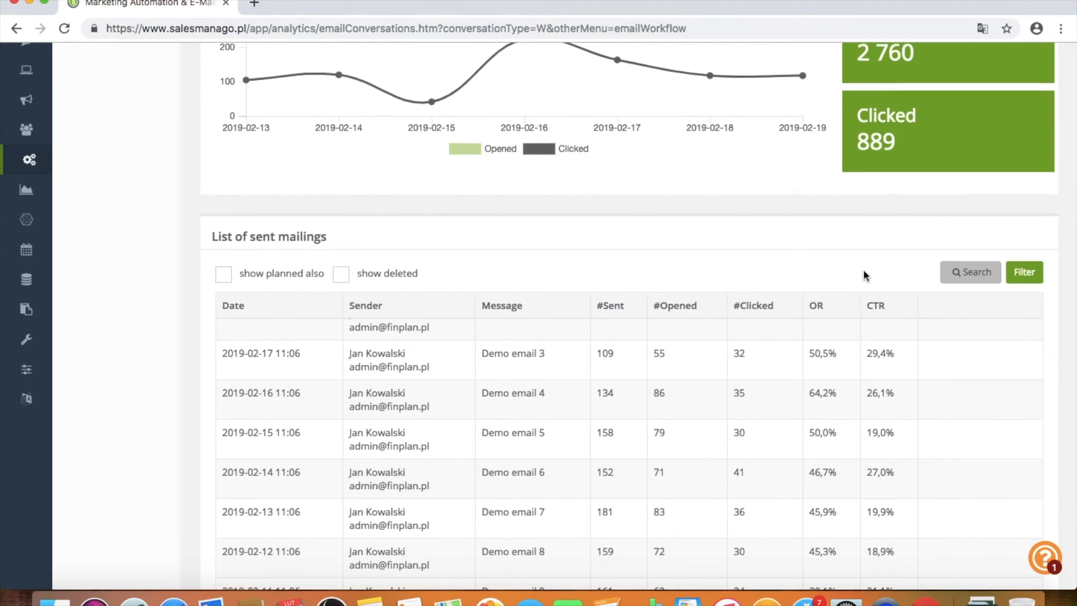
scroll(863, 269, "down", 1)
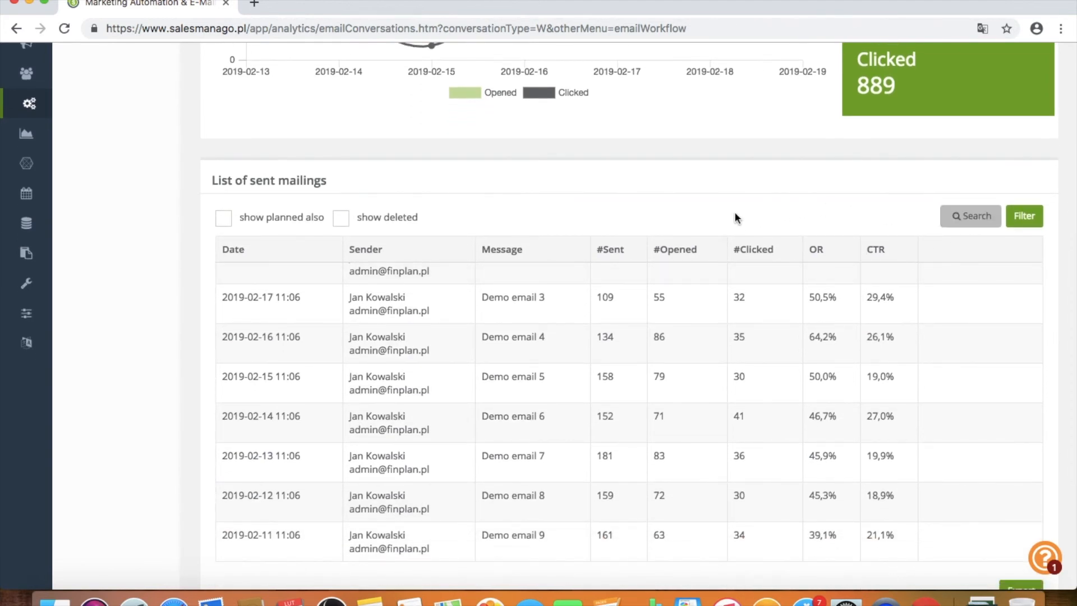
scroll(711, 223, "down", 2)
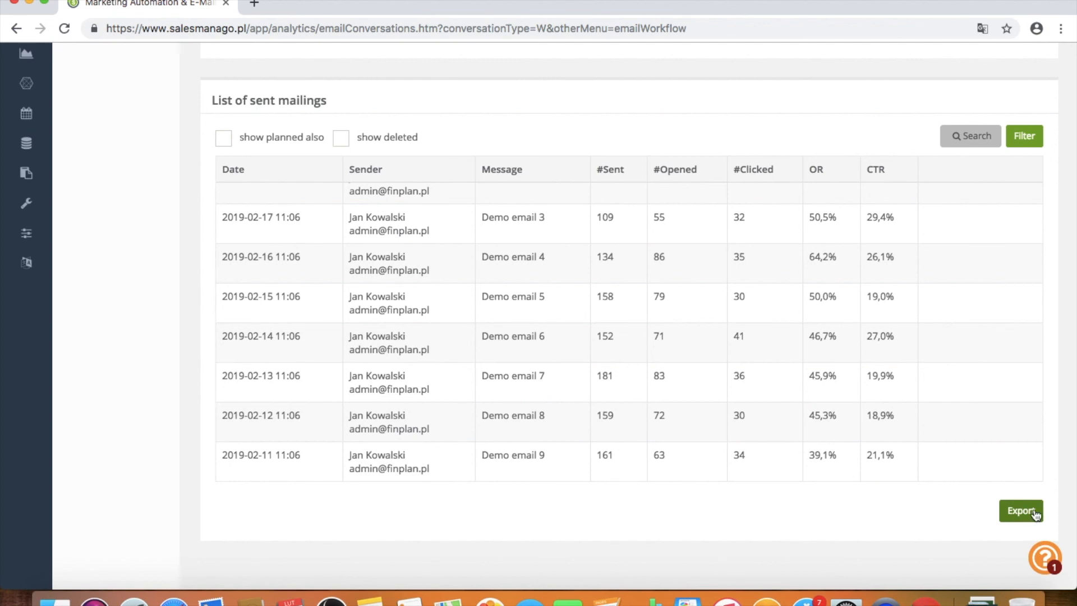
scroll(189, 430, "up", 10)
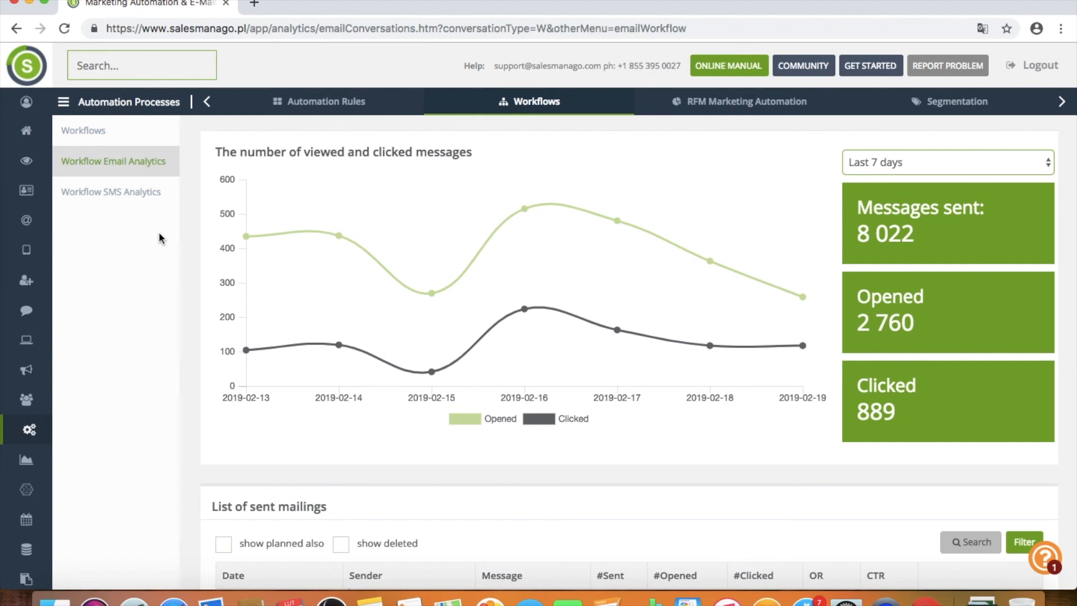
Step: Open the Workflow SMS Analytics and review the sent, delivered, undelivered and replied figures for each SMS
left_click(112, 195)
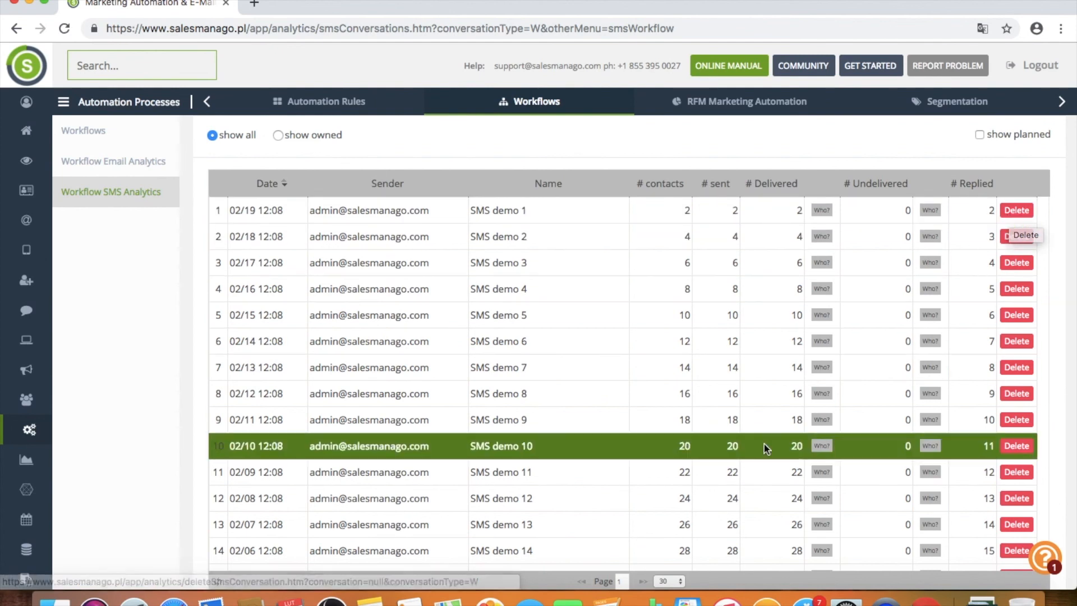
scroll(764, 443, "down", 1)
scroll(764, 443, "down", 1)
scroll(764, 443, "up", 2)
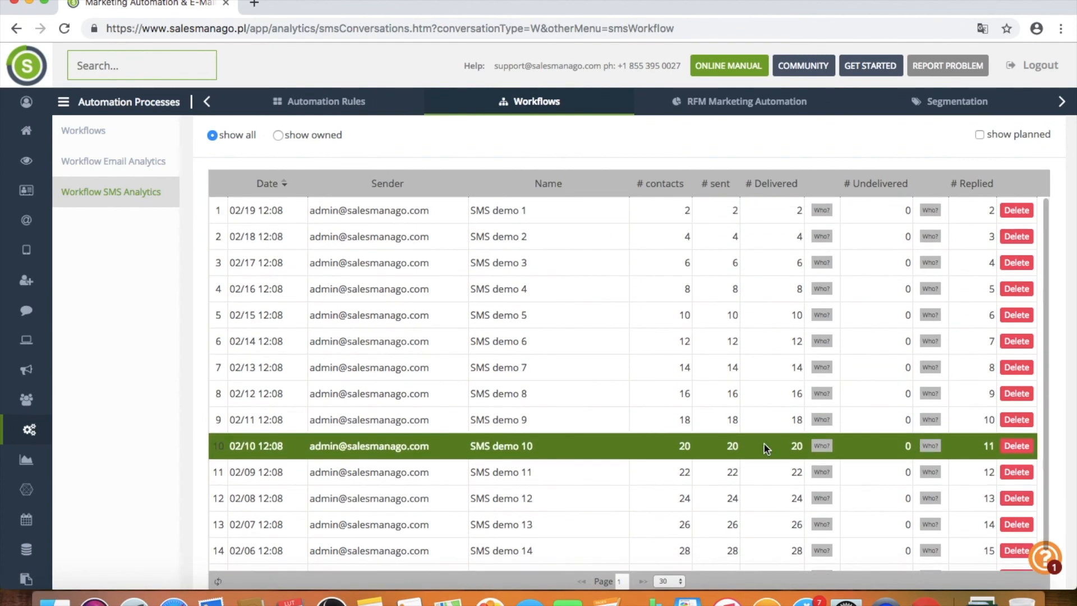